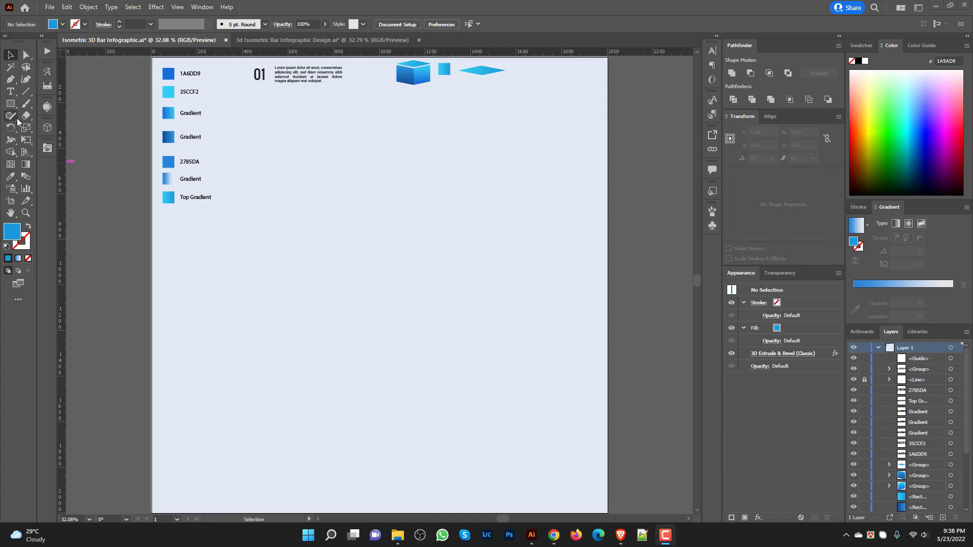
Step: Create a 150 x 150 px square and move it to the middle of the artboard
left_click(10, 104)
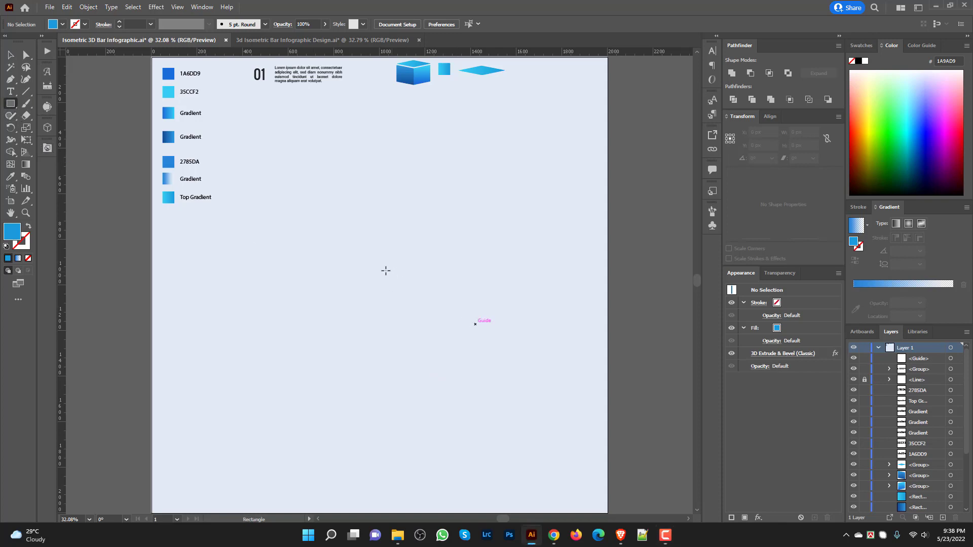
left_click(384, 269)
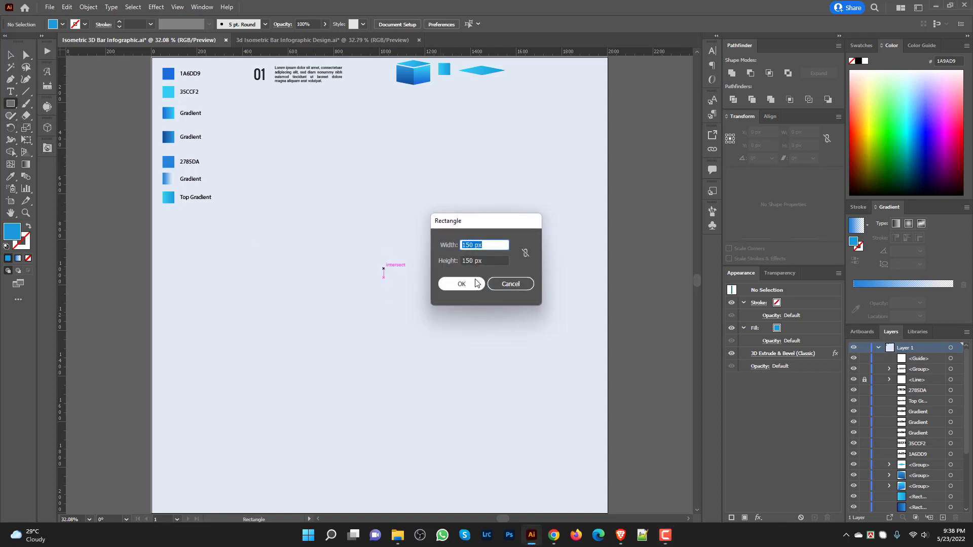
left_click(461, 284)
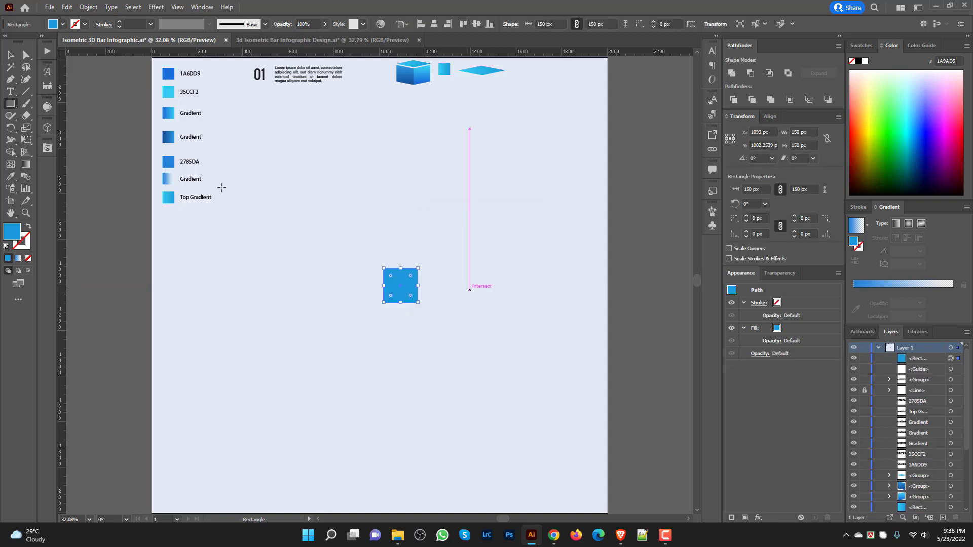
key("v")
left_click_drag(400, 278, 392, 261)
Step: Apply the classic 3D Extrude & Bevel effect to the square, rotated 74° in X, 43° in Y and -11° in Z, 650 pt deep
left_click(157, 8)
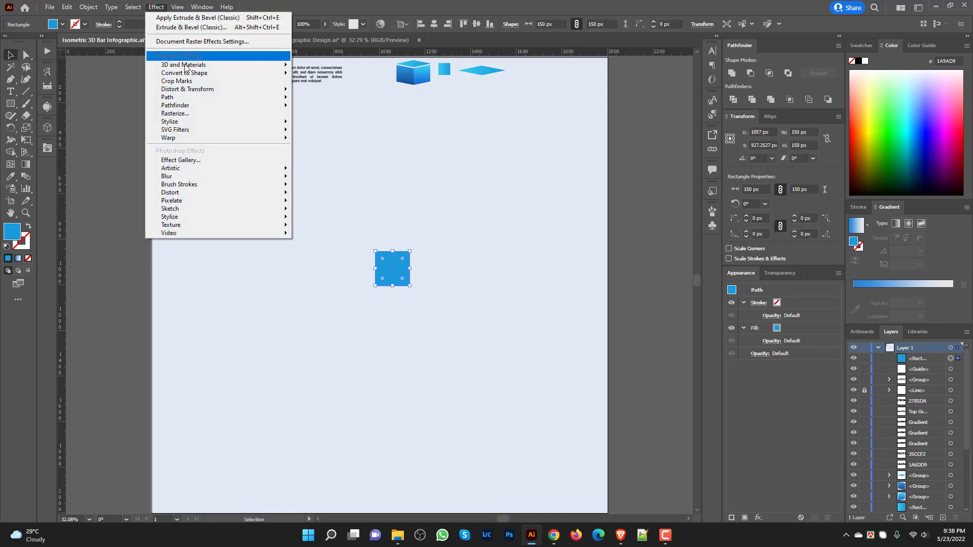
mouse_move(207, 66)
mouse_move(346, 122)
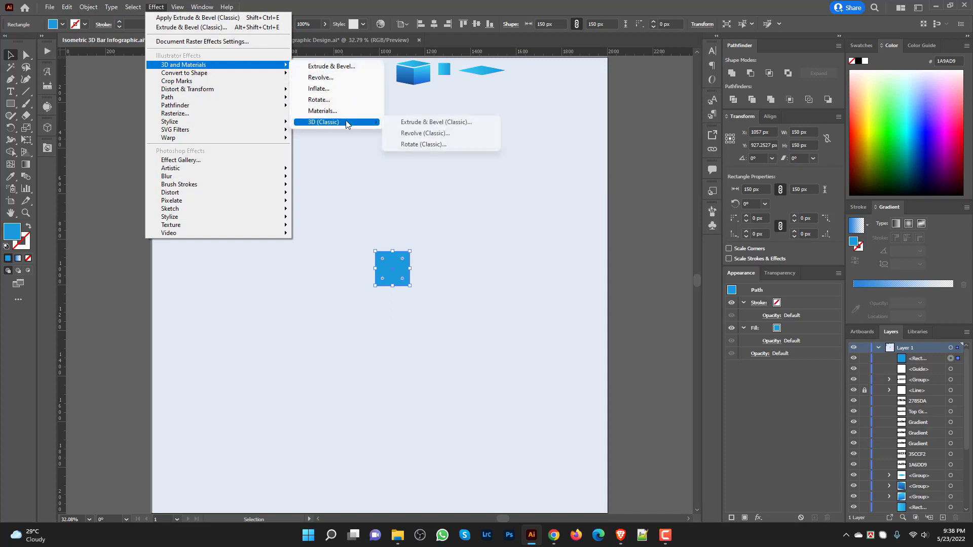
left_click(460, 127)
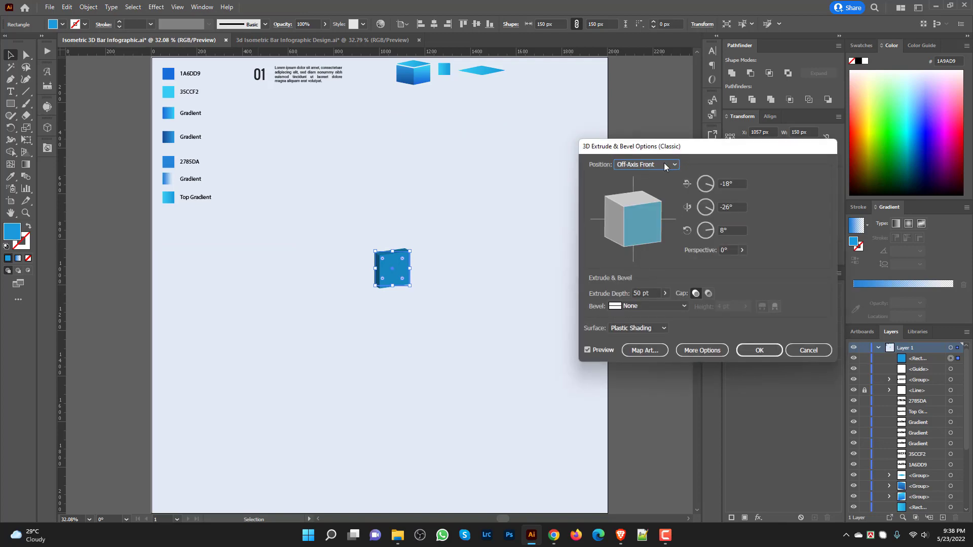
left_click(739, 182)
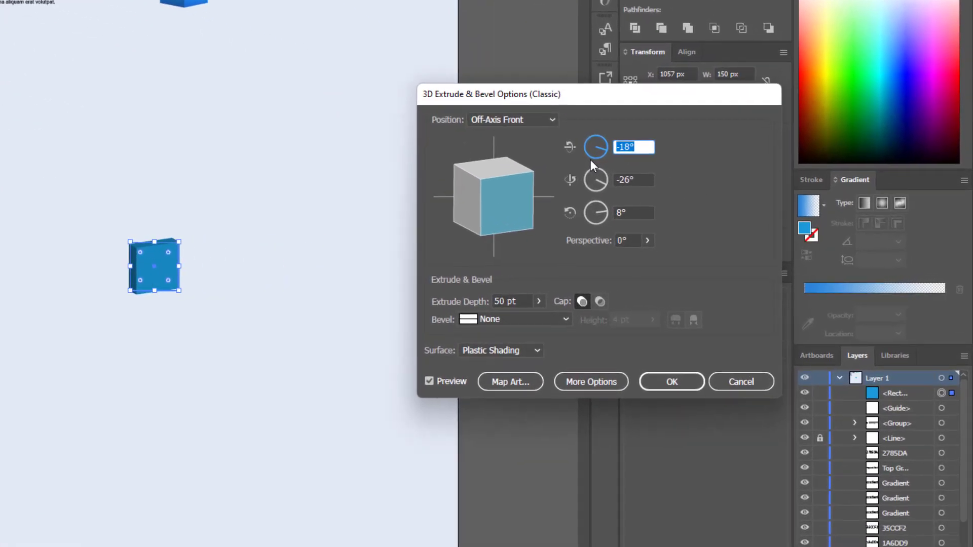
type("74")
left_click(652, 182)
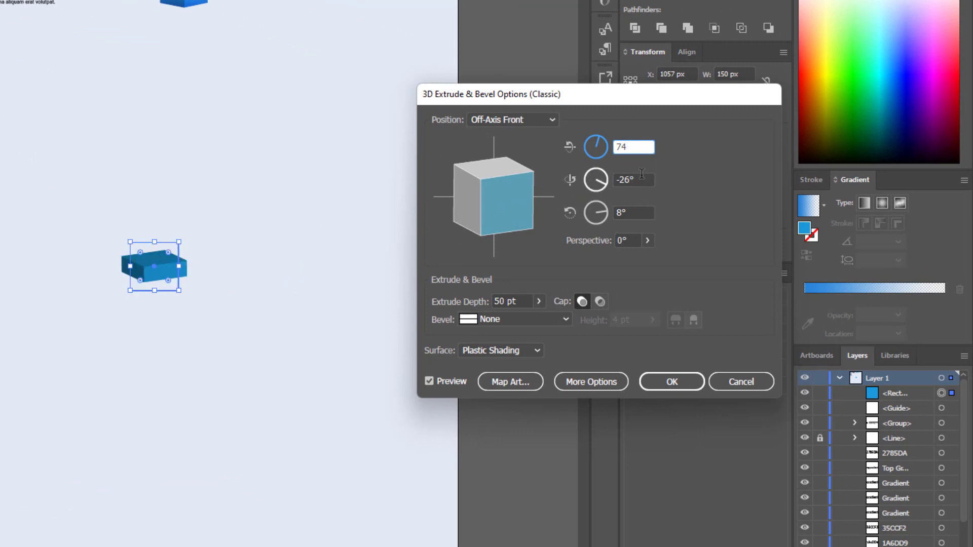
type("43")
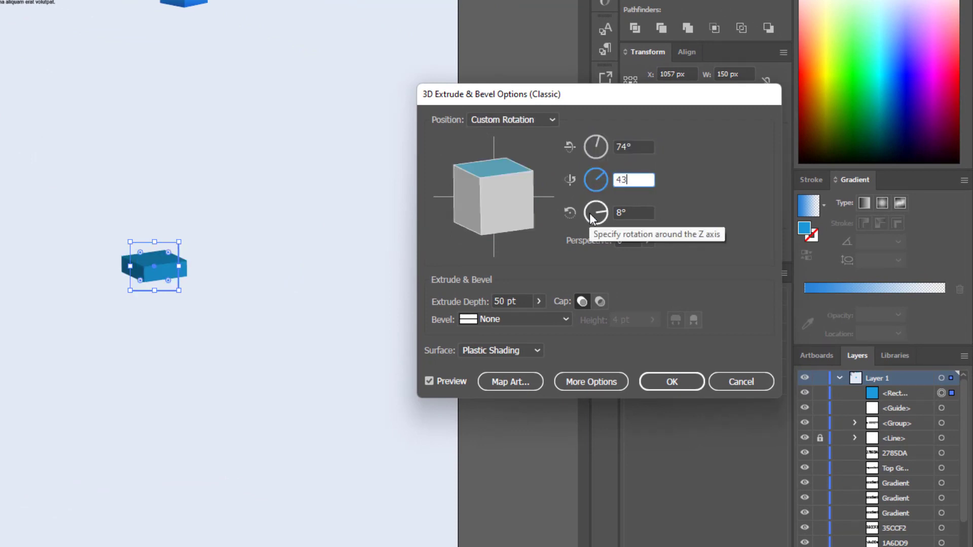
key("Tab")
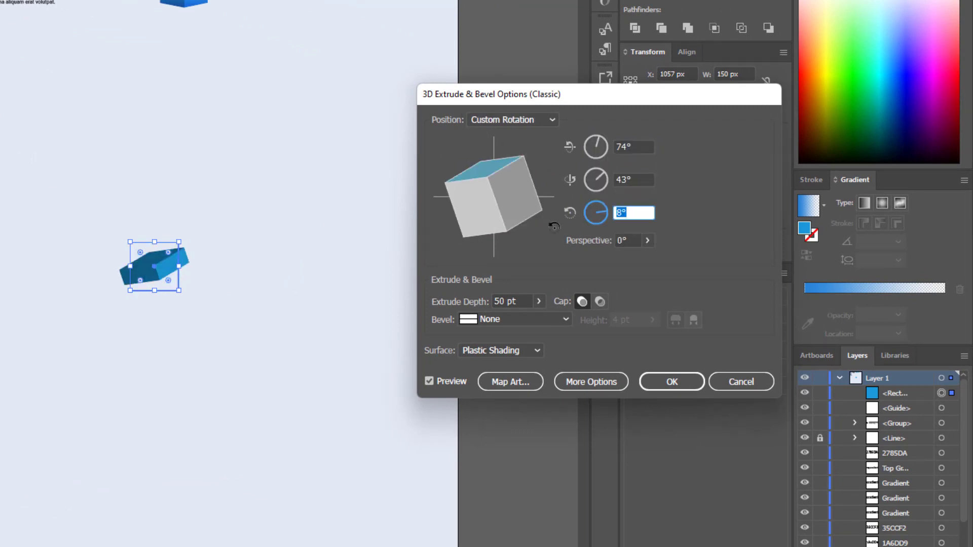
type("-11")
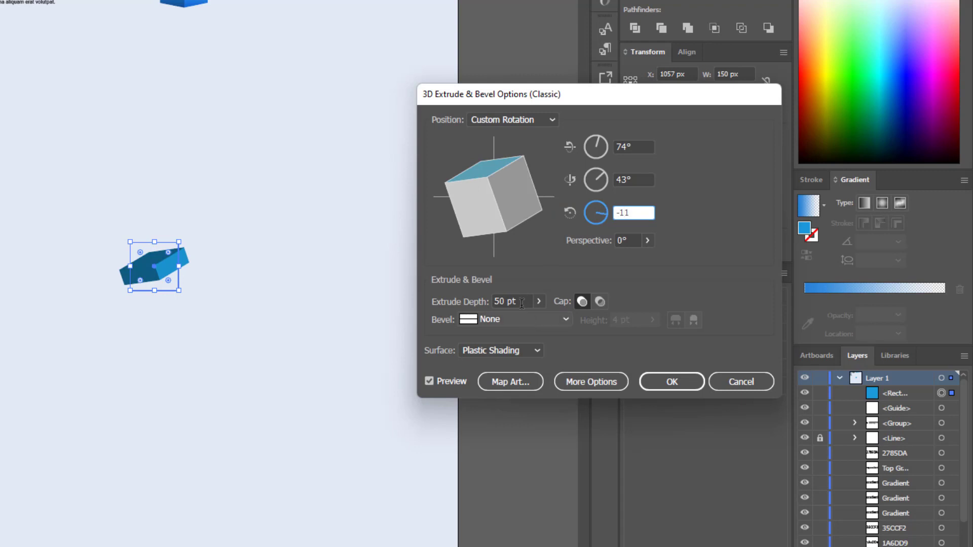
key("Tab")
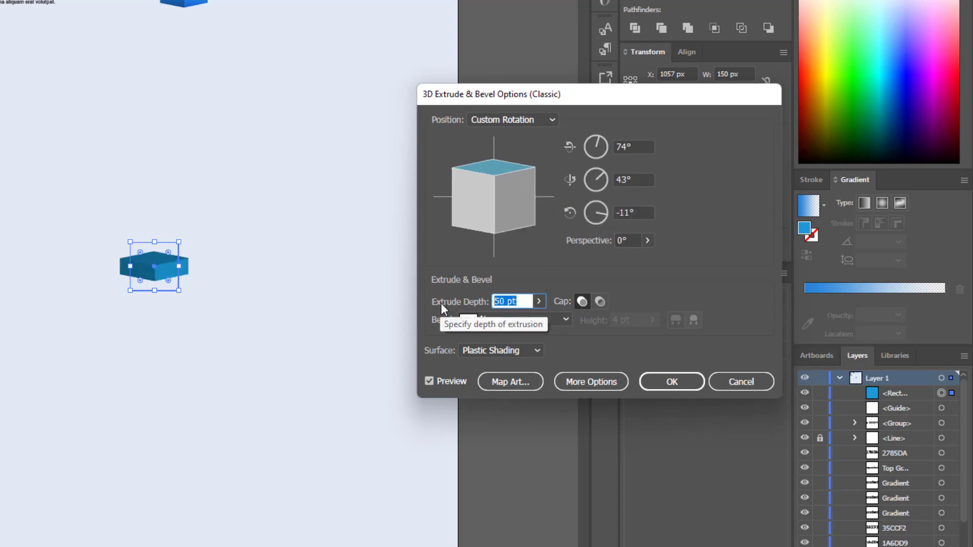
type("650")
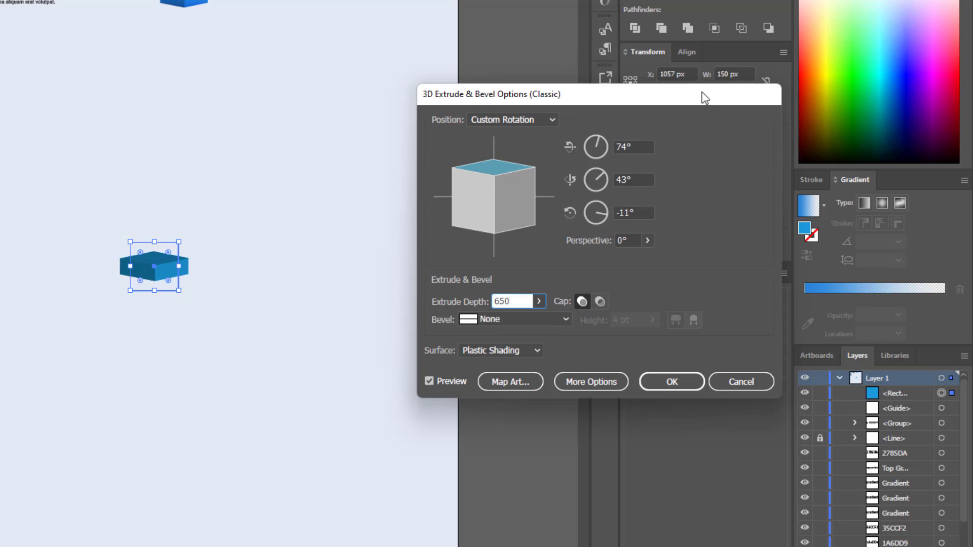
left_click(672, 381)
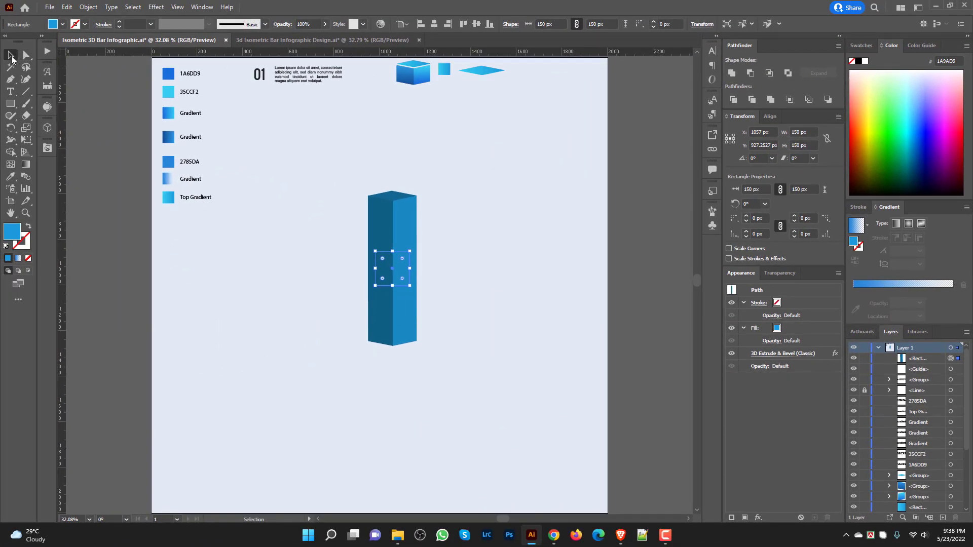
Step: Move the extruded bar to the right part of the artboard and place a copy diagonally in front, below and left of it
left_click(276, 259)
left_click_drag(382, 283, 504, 274)
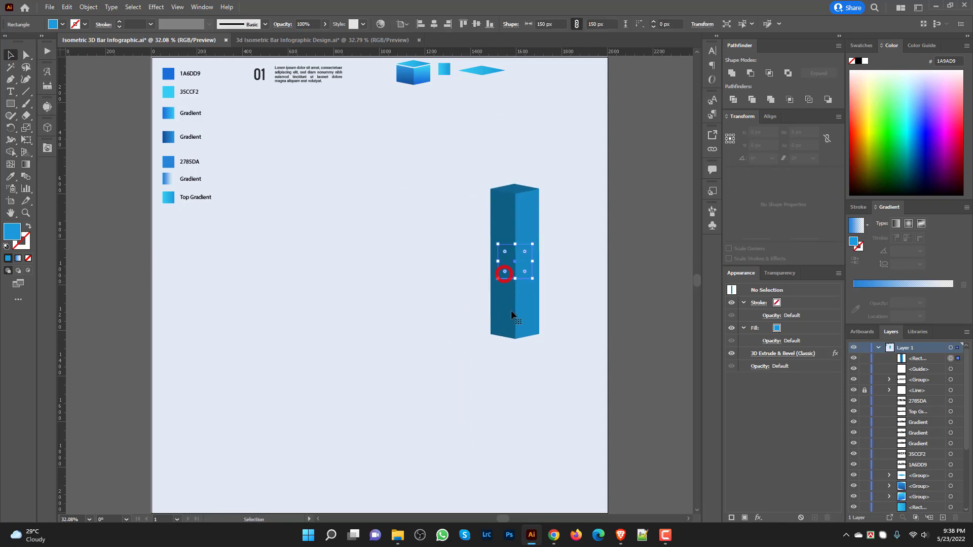
left_click_drag(510, 308, 481, 341)
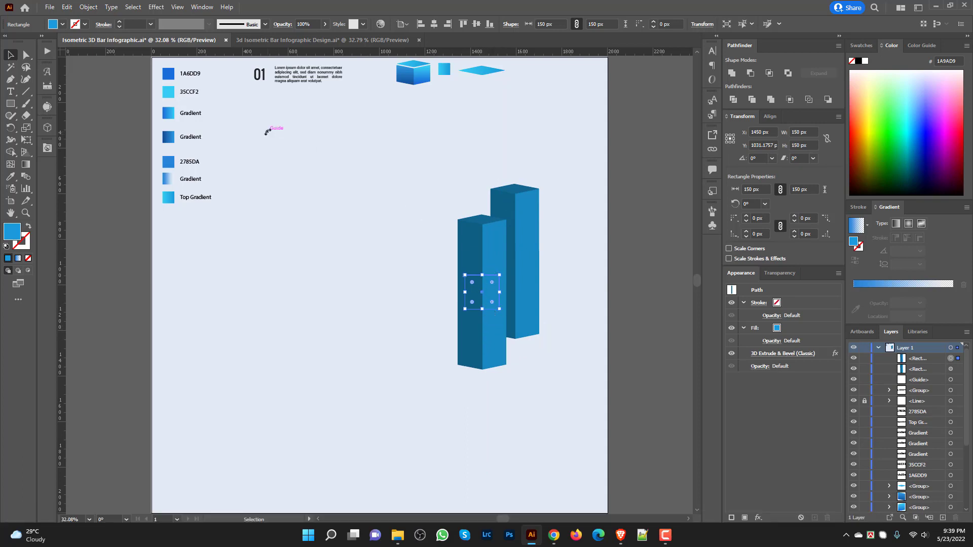
Step: Edit the copied bar's 3D Extrude & Bevel effect to an extrude depth of 500 pt
left_click(201, 8)
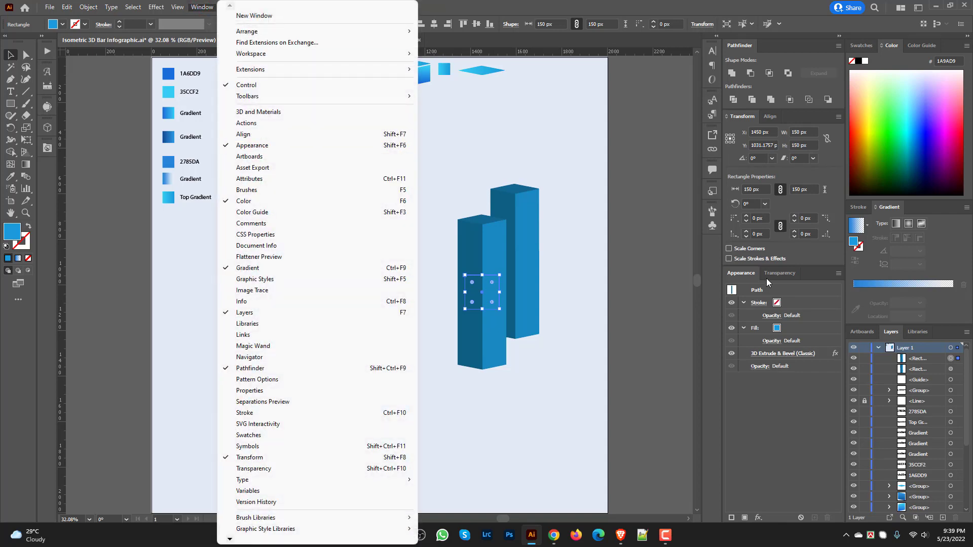
left_click(747, 275)
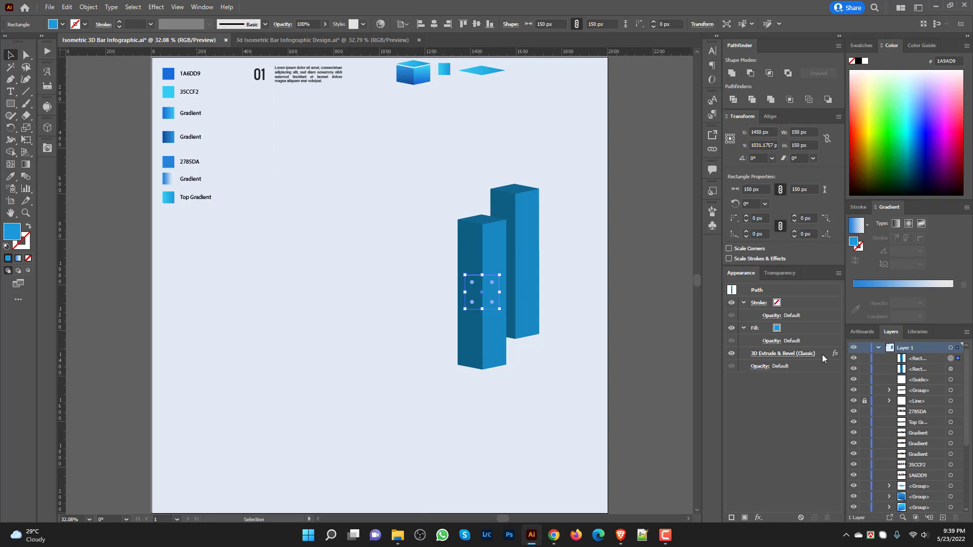
left_click(803, 355)
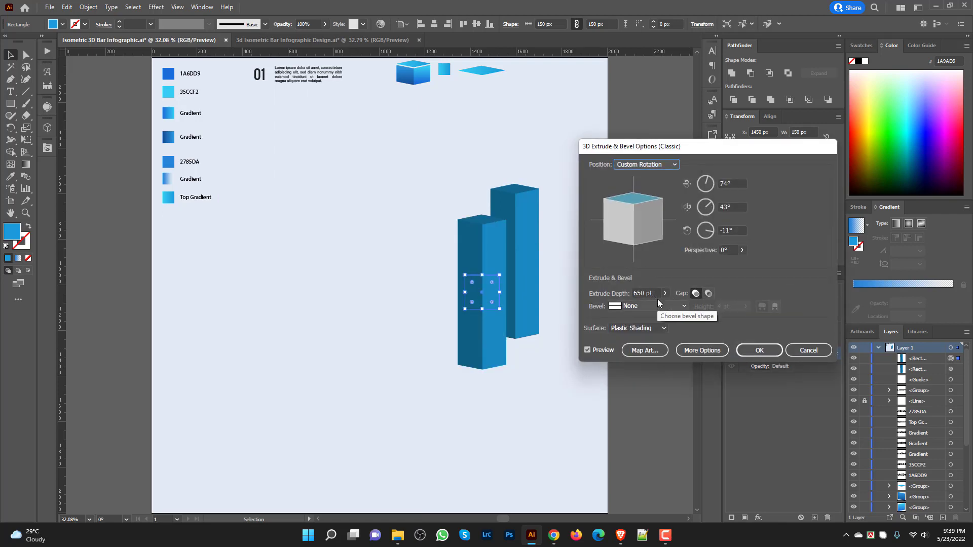
left_click_drag(653, 294, 633, 294)
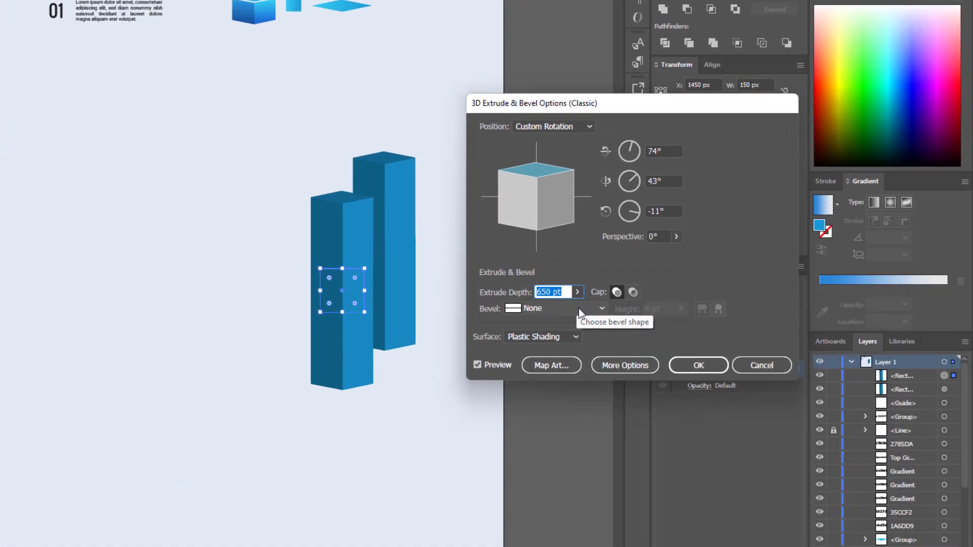
type("500")
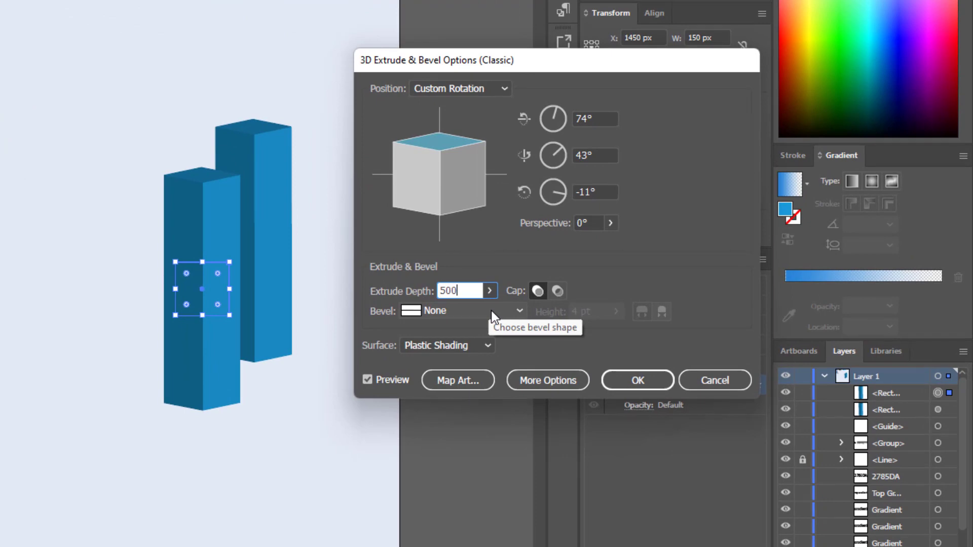
left_click(637, 380)
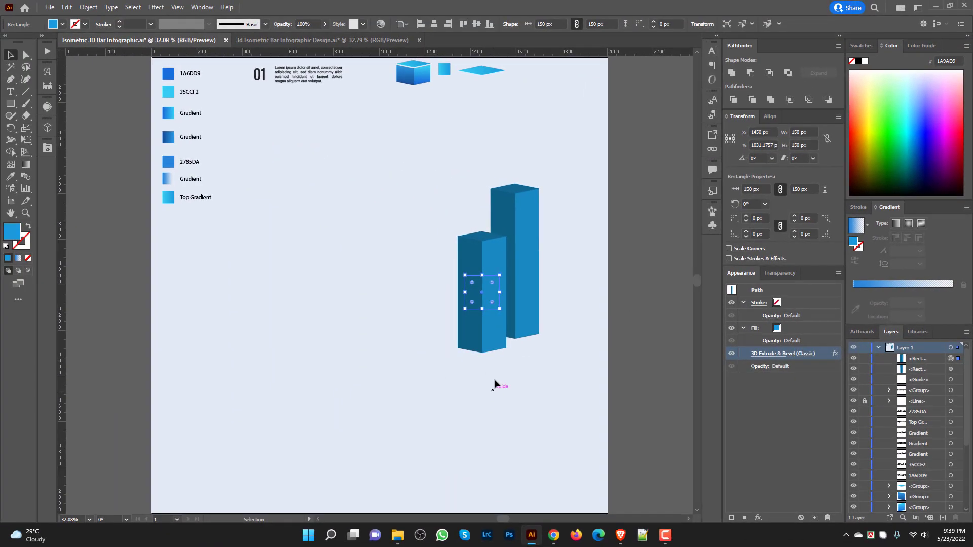
left_click(461, 393)
Step: Duplicate the second bar diagonally to its lower left and set the copy's extrude depth to 400 pt
left_click_drag(456, 339, 461, 364)
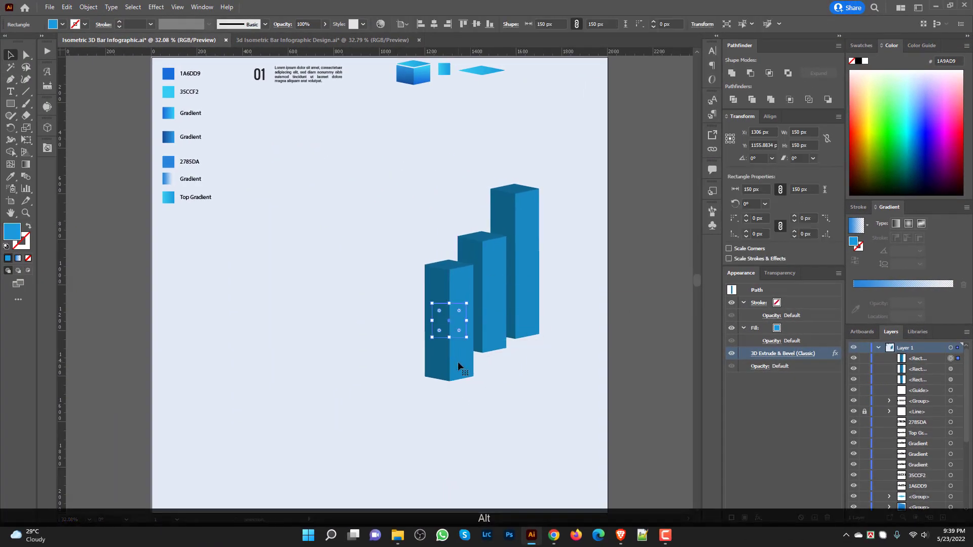
left_click(769, 353)
left_click(646, 294)
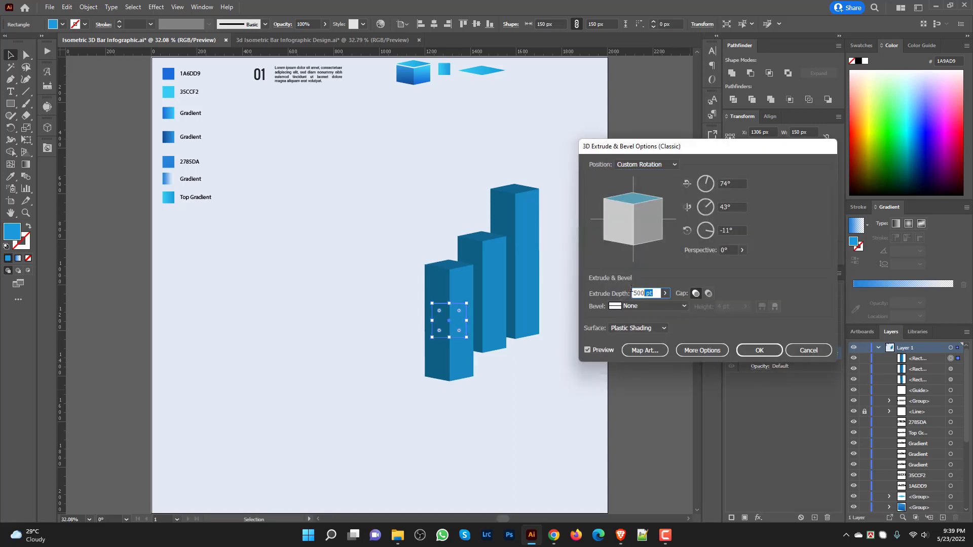
type("400")
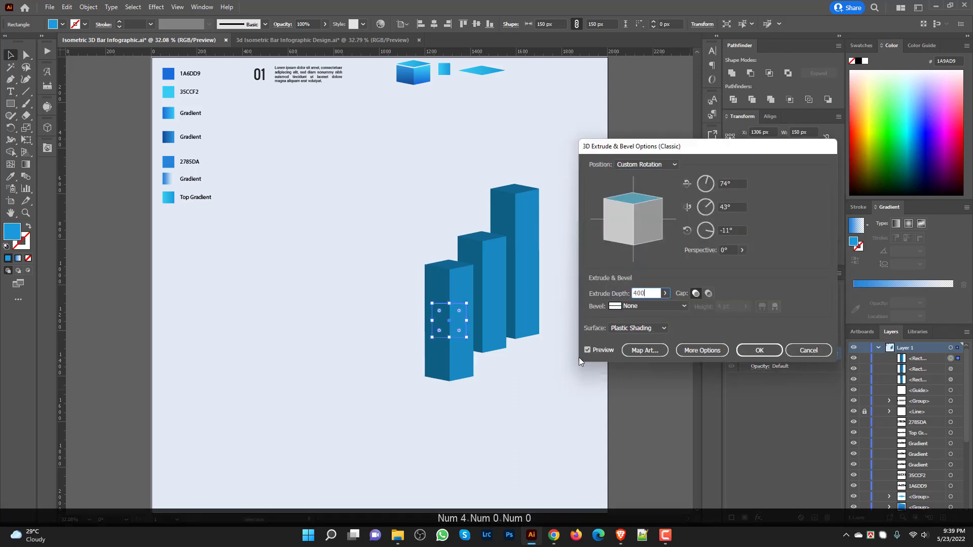
left_click(759, 350)
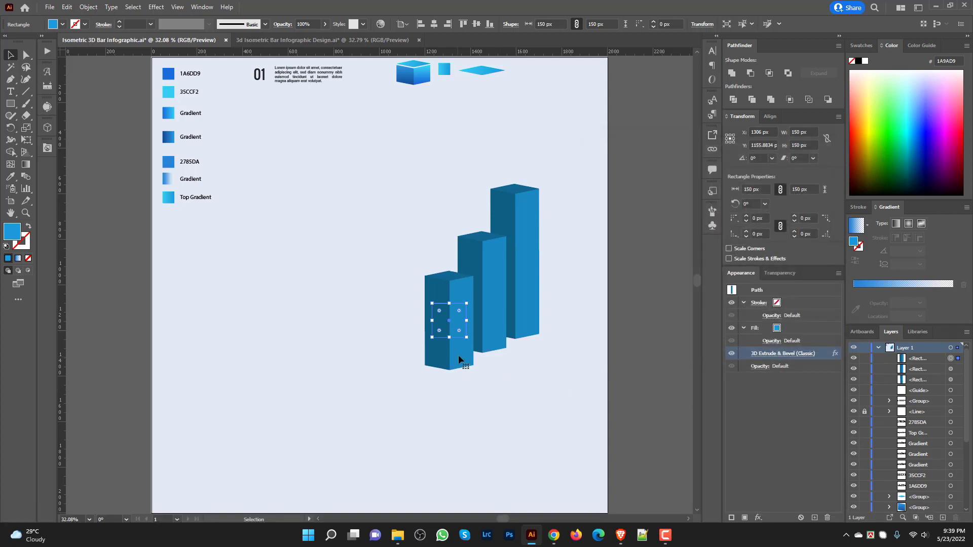
Step: Duplicate the third bar diagonally to its lower left and set the copy's extrude depth to 275 pt
left_click_drag(458, 355, 426, 380)
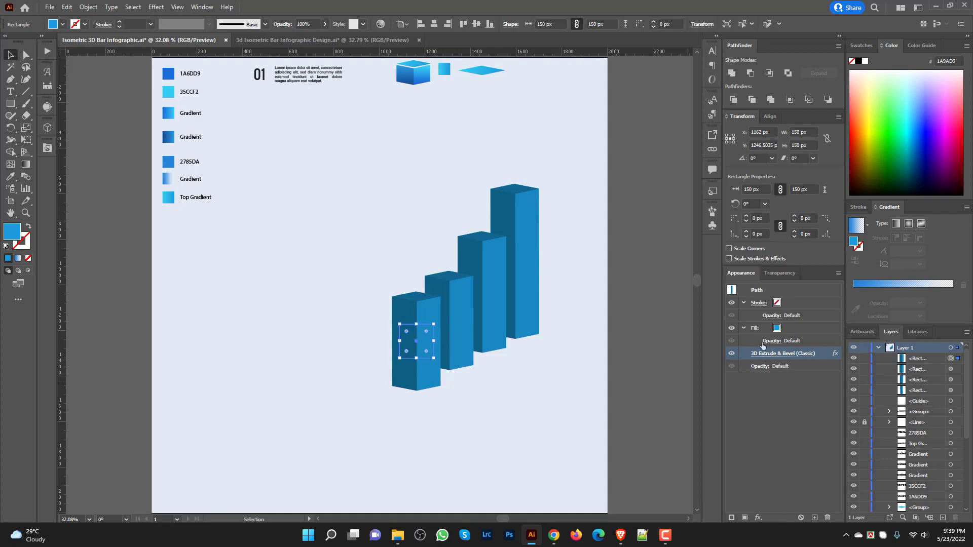
left_click(775, 353)
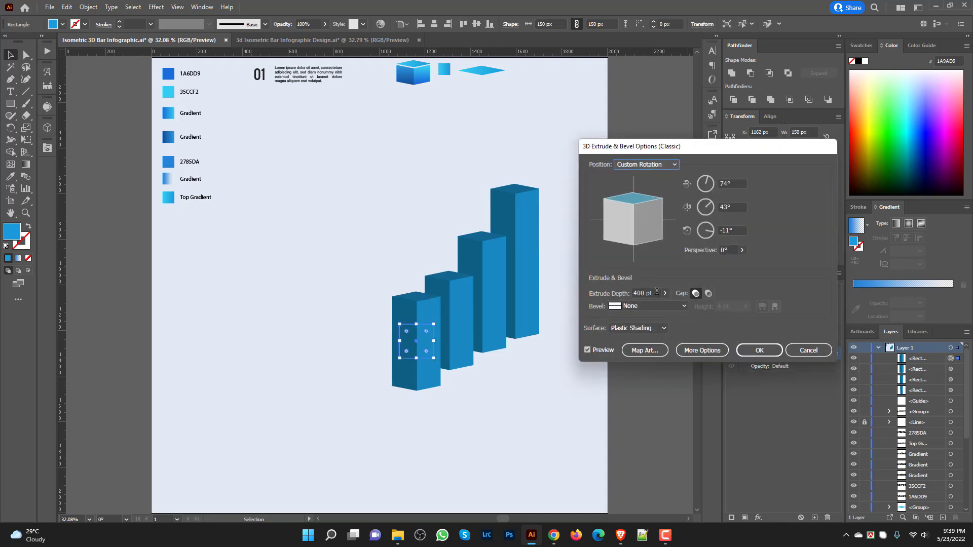
left_click_drag(656, 291, 539, 296)
type("275")
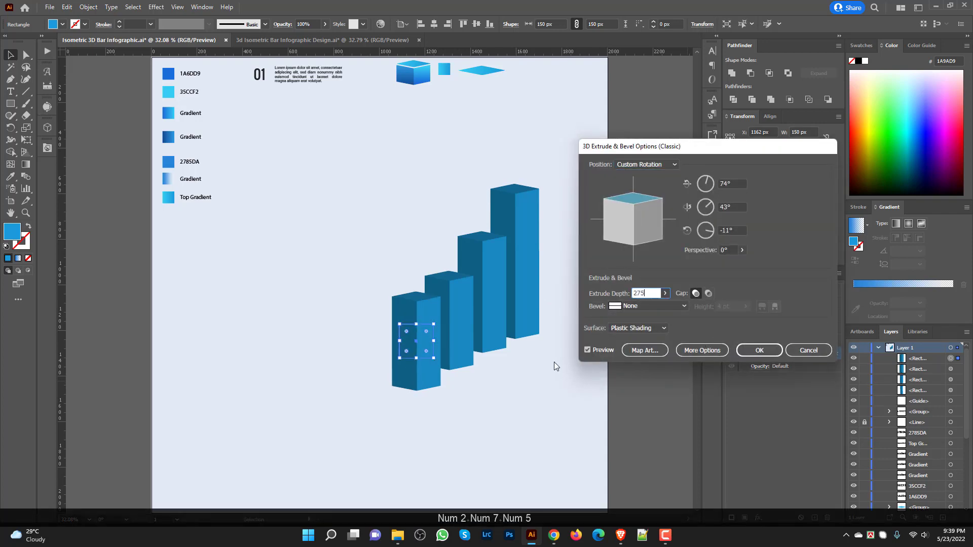
left_click(755, 350)
left_click(485, 401)
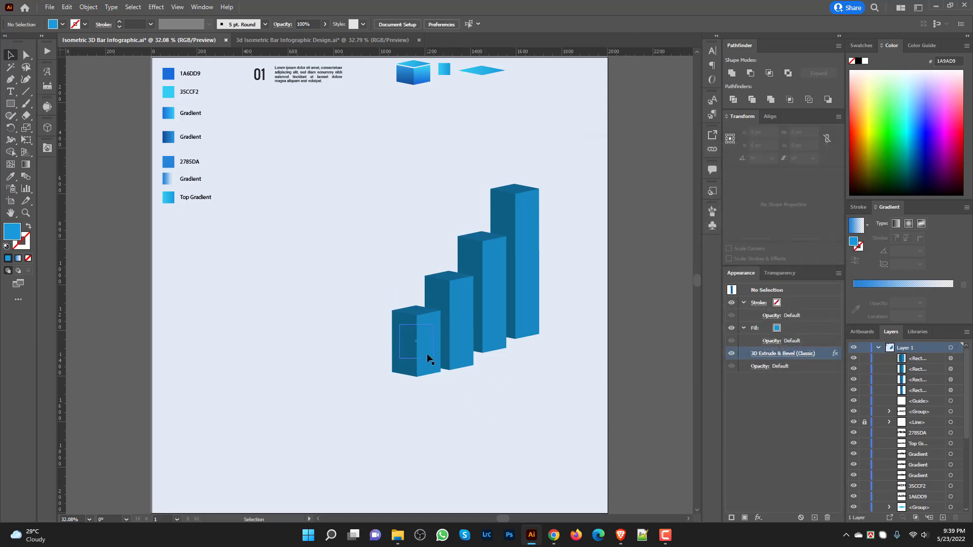
Step: Duplicate the fourth bar diagonally to its lower left and set the copy's extrude depth to 140 pt
left_click_drag(427, 358, 401, 384)
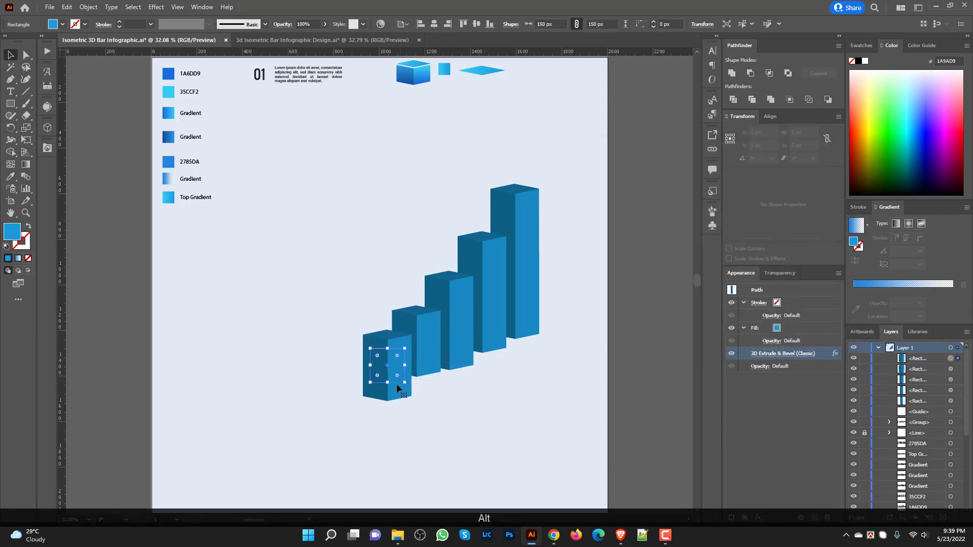
left_click(779, 354)
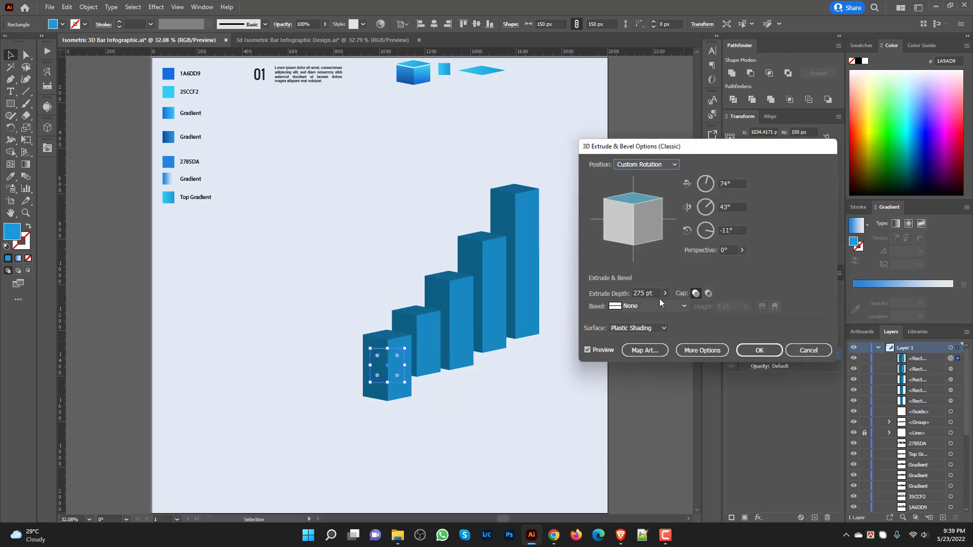
left_click_drag(657, 293, 594, 364)
type("140")
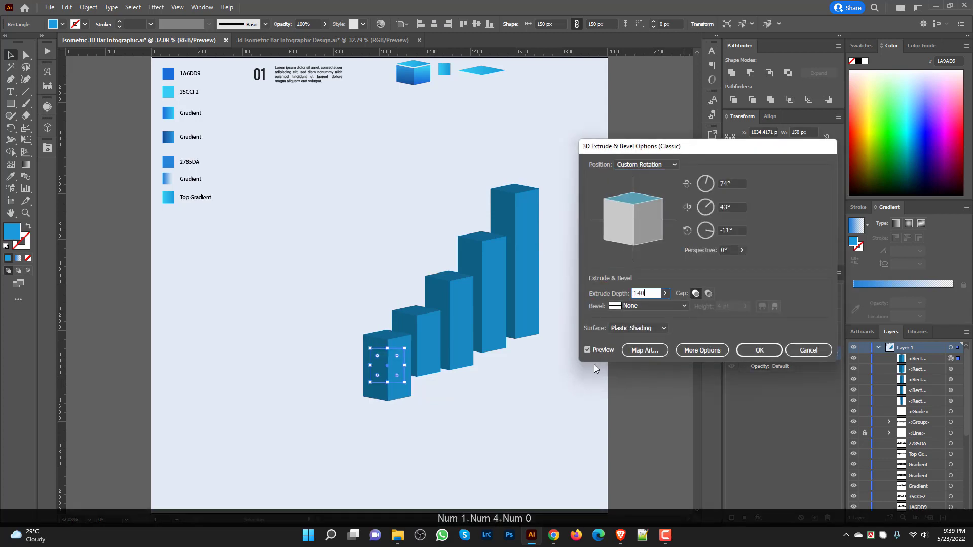
left_click(769, 349)
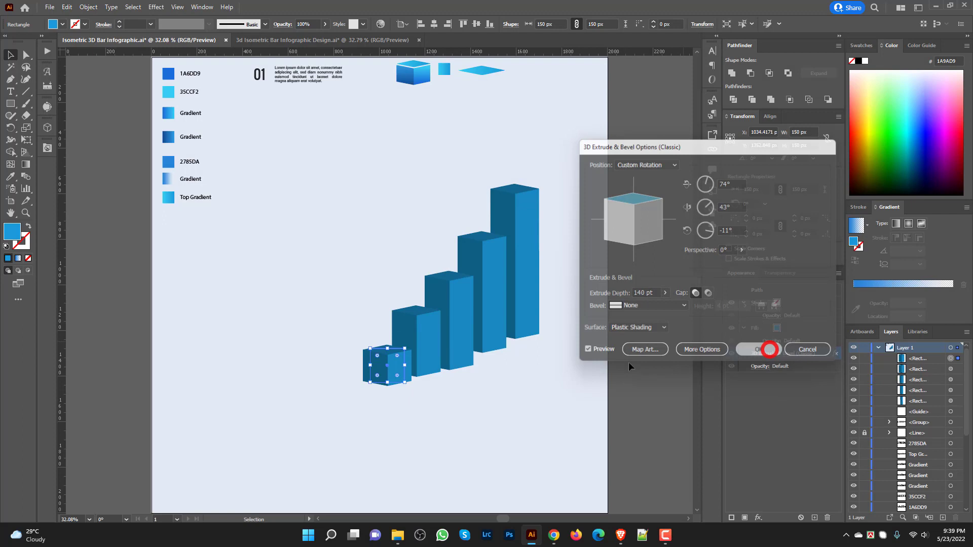
left_click(462, 418)
Step: Shift the shortest bar slightly left, away from the neighbouring bar, and deselect it
scroll(400, 380, "up", 1)
left_click_drag(398, 380, 391, 372)
left_click(510, 413)
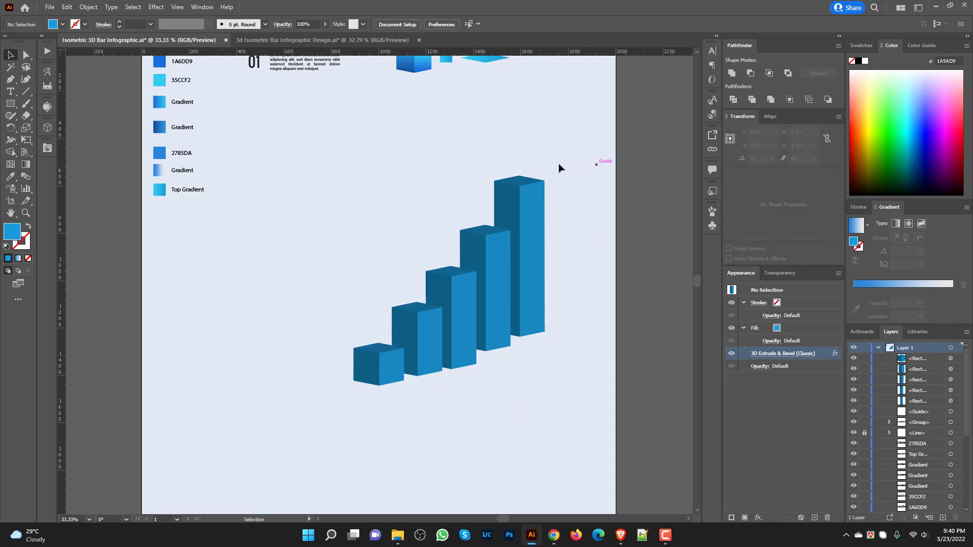
scroll(595, 175, "down", 1)
left_click_drag(580, 141, 343, 432)
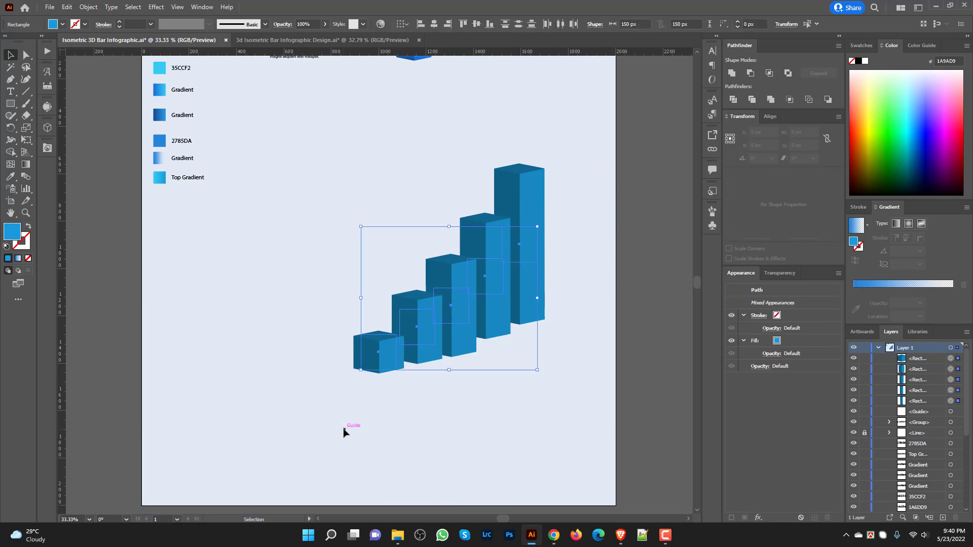
left_click(354, 420)
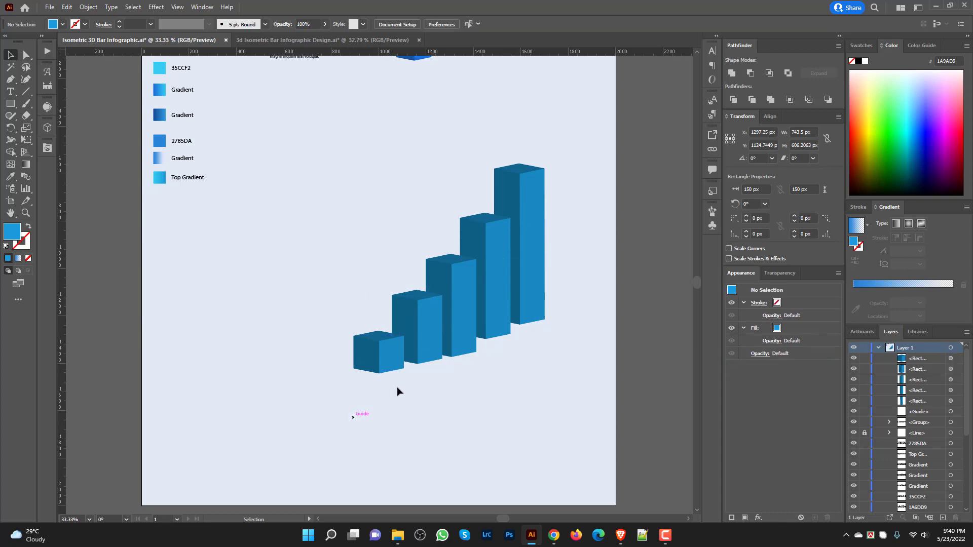
Step: Duplicate the shortest bar straight above itself and set the copy's extrude depth to 100 pt
scroll(386, 378, "up", 1)
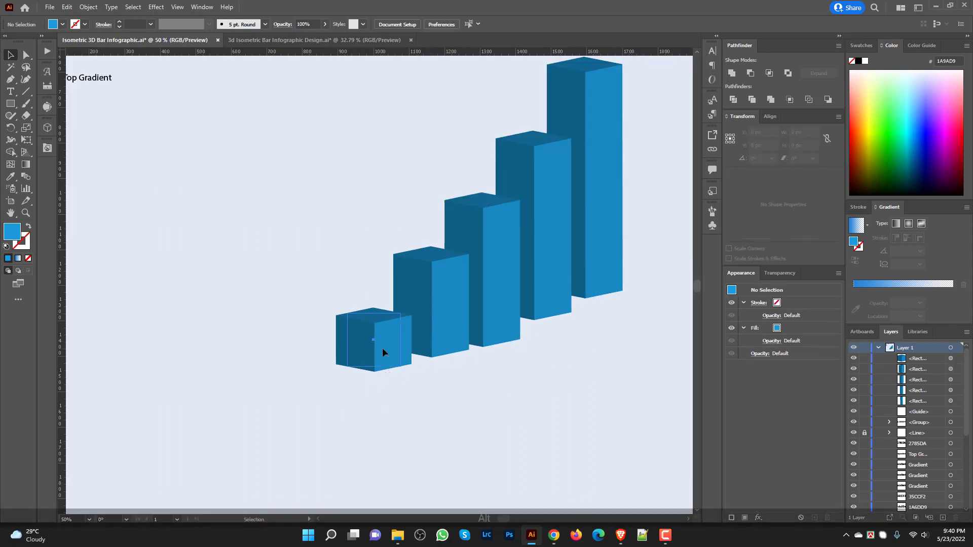
left_click_drag(384, 349, 388, 295)
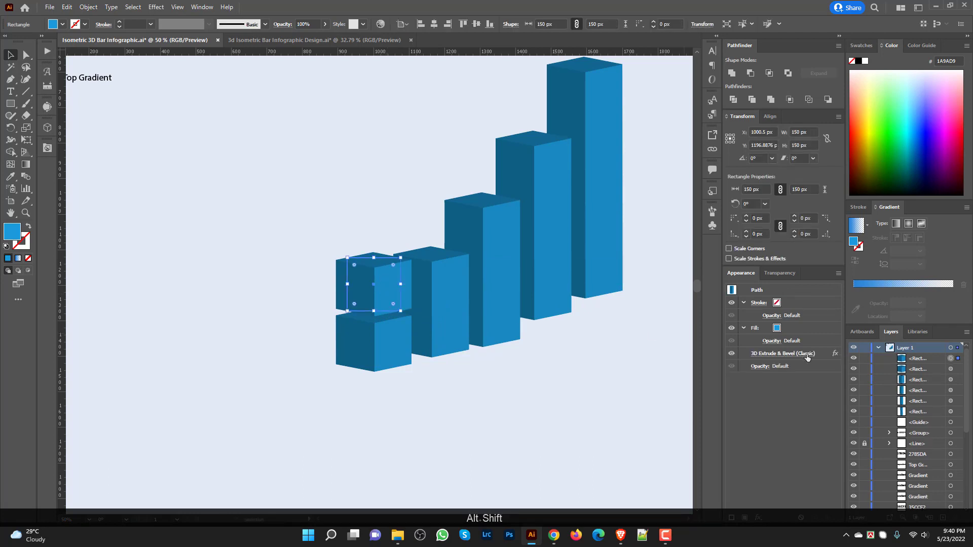
left_click(783, 354)
left_click_drag(659, 294, 611, 294)
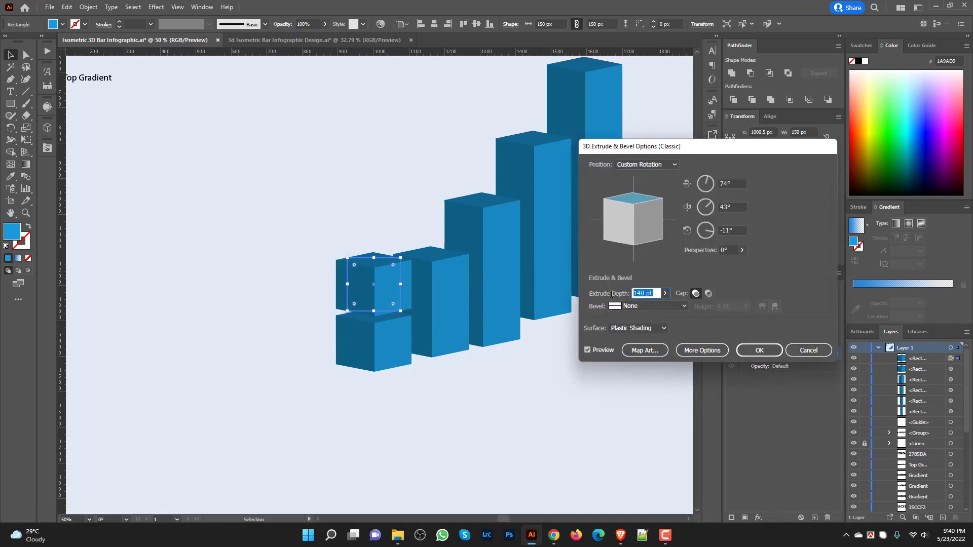
type("100")
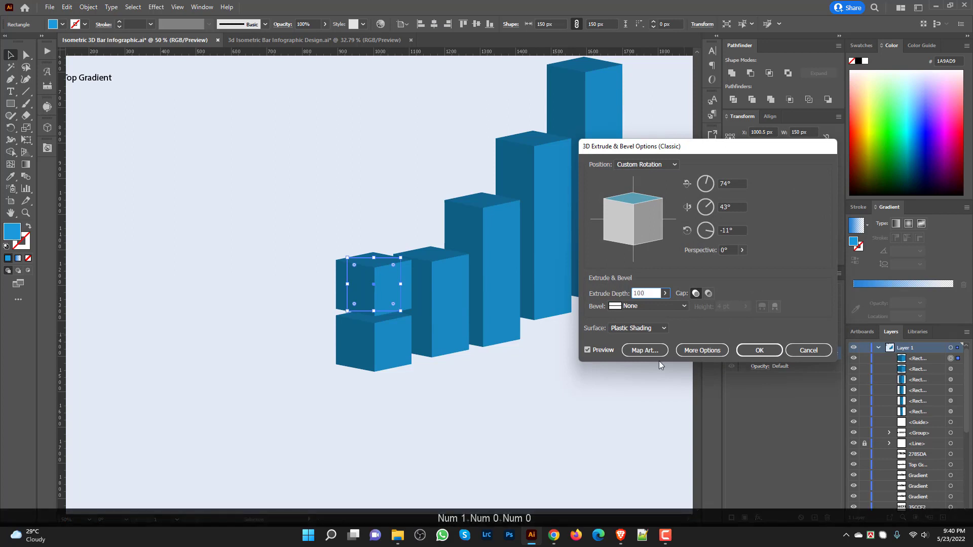
left_click(759, 350)
left_click(522, 394)
Step: Expand the appearance of all five bars and the floating block, and deselect them
scroll(522, 394, "down", 1)
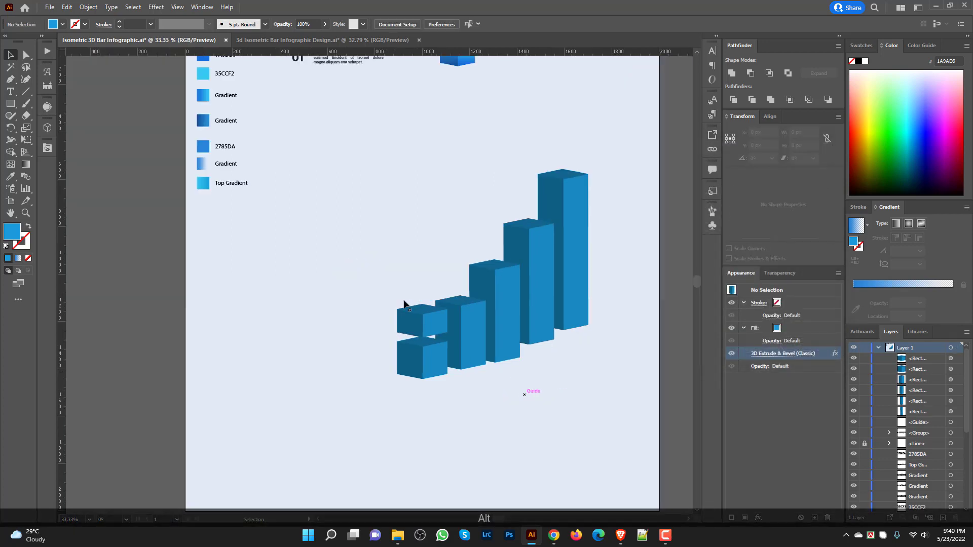
left_click_drag(343, 174, 633, 434)
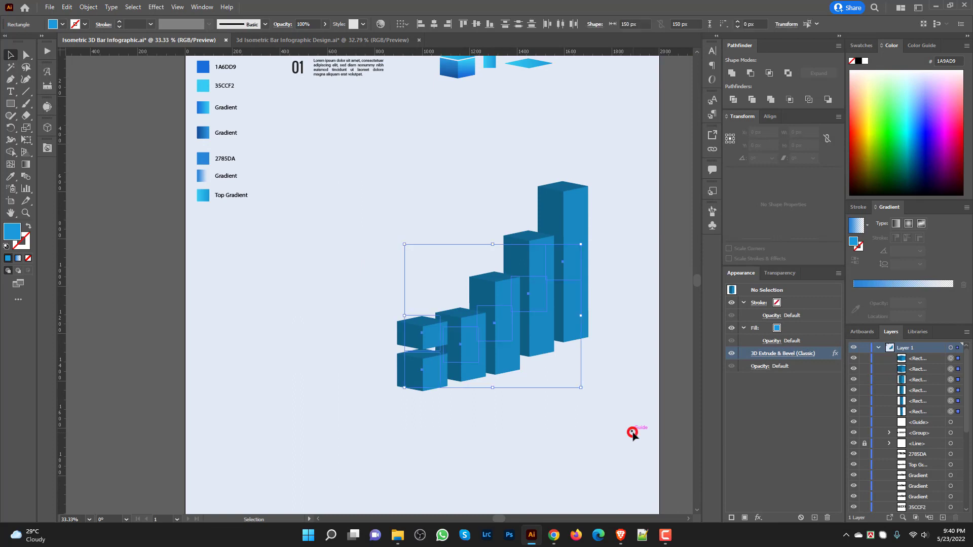
left_click(88, 7)
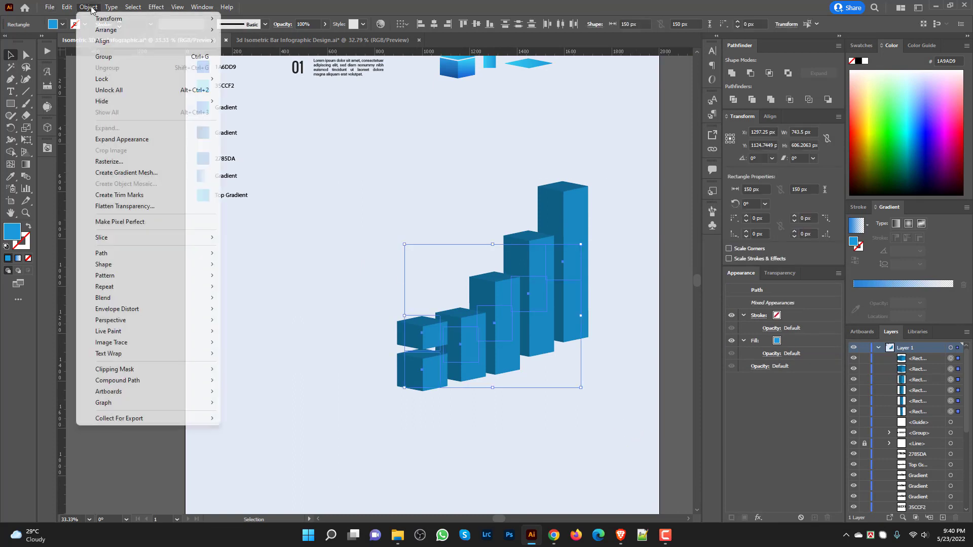
left_click(153, 142)
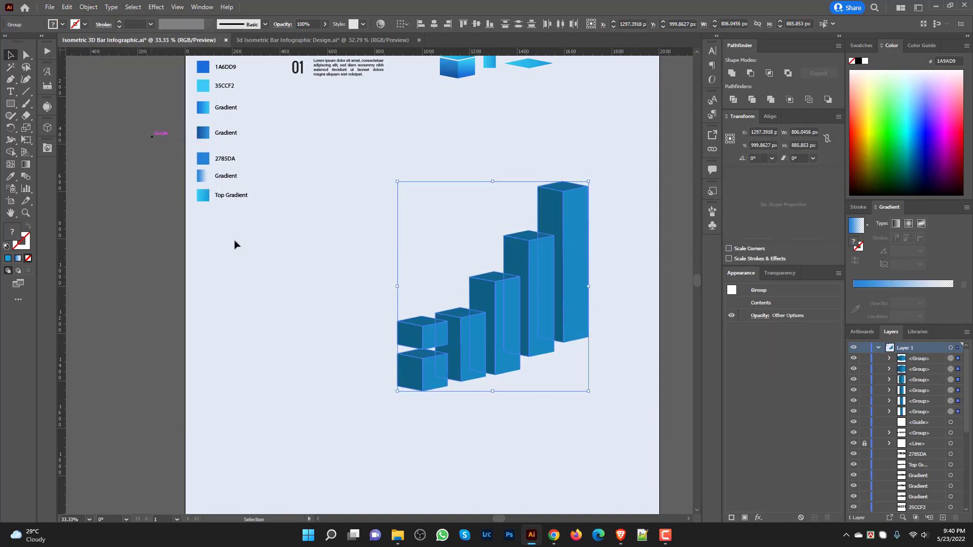
left_click(324, 341)
Step: Move the floating block down-left into the empty space beside the shortest bar and deselect it
left_click_drag(425, 334, 323, 357)
left_click(332, 412)
scroll(323, 404, "up", 1)
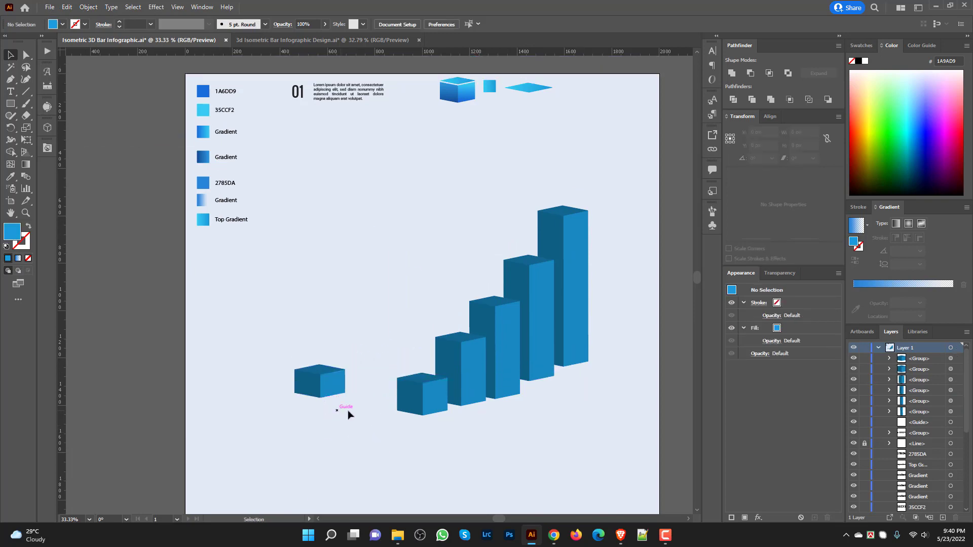
left_click(337, 384)
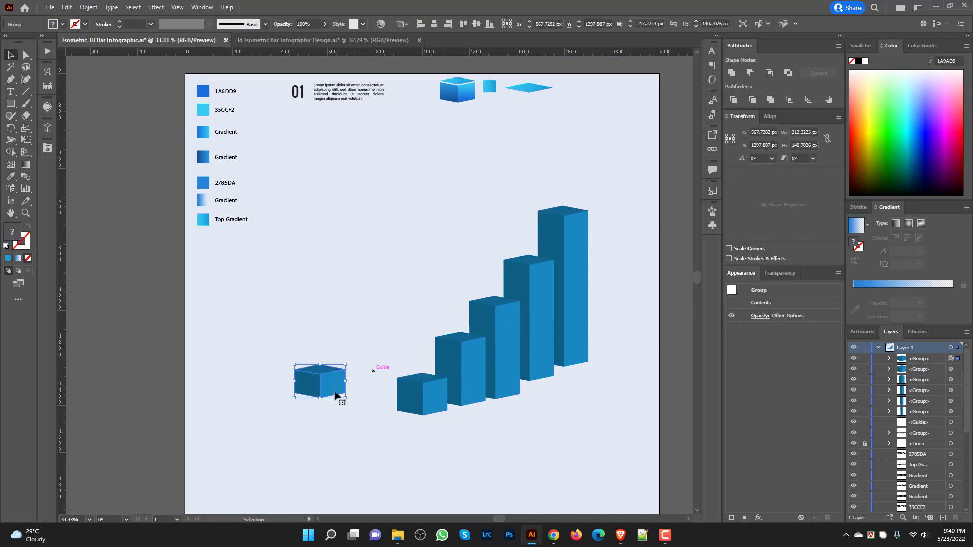
left_click(358, 295)
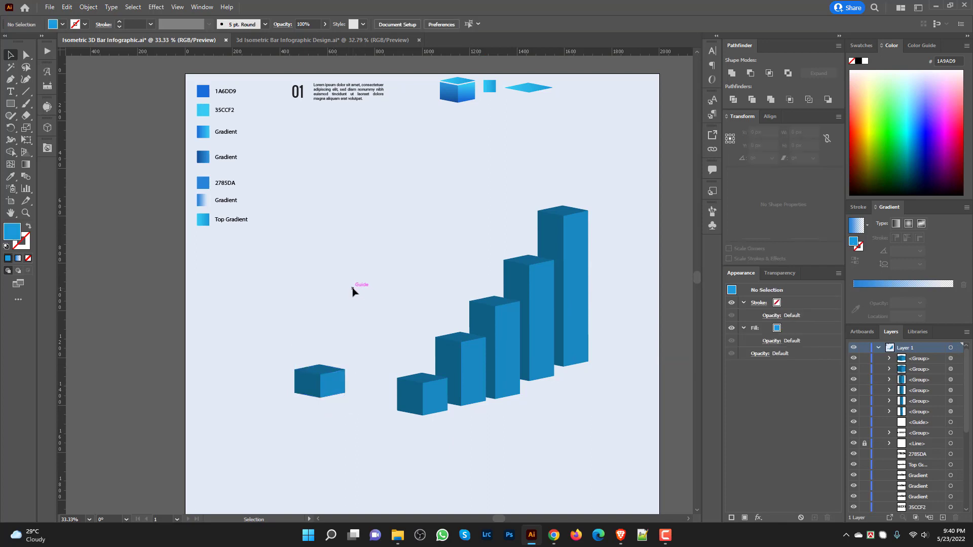
Step: Fill the right faces of all five bars and the separate block with the first Gradient swatch below 35CCF2, angled at 90°
scroll(232, 98, "up", 2)
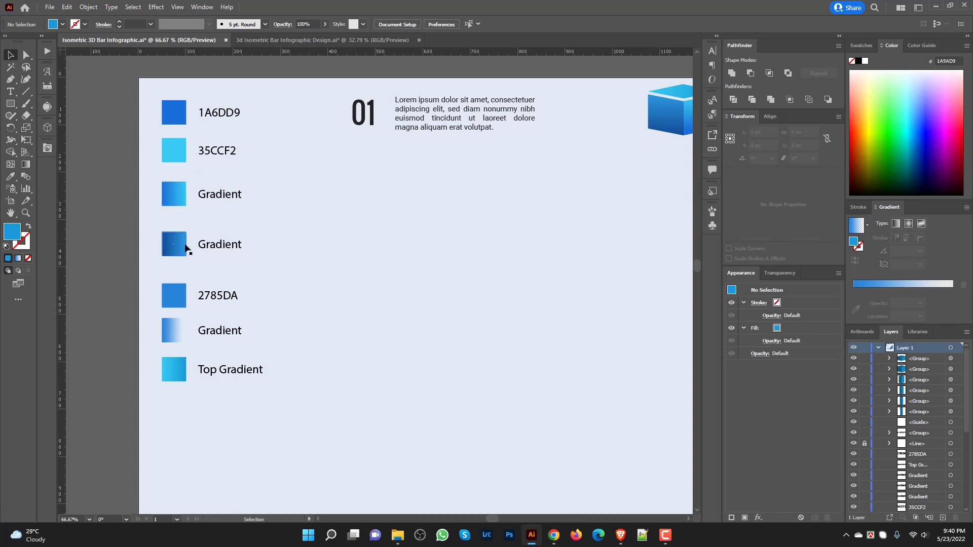
scroll(192, 259, "down", 2)
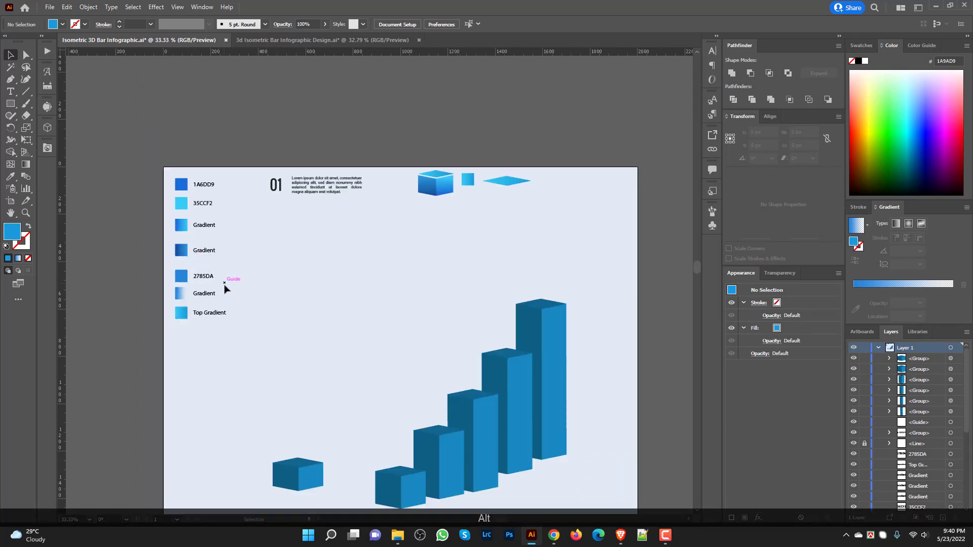
scroll(225, 285, "down", 1)
left_click_drag(230, 406, 238, 368)
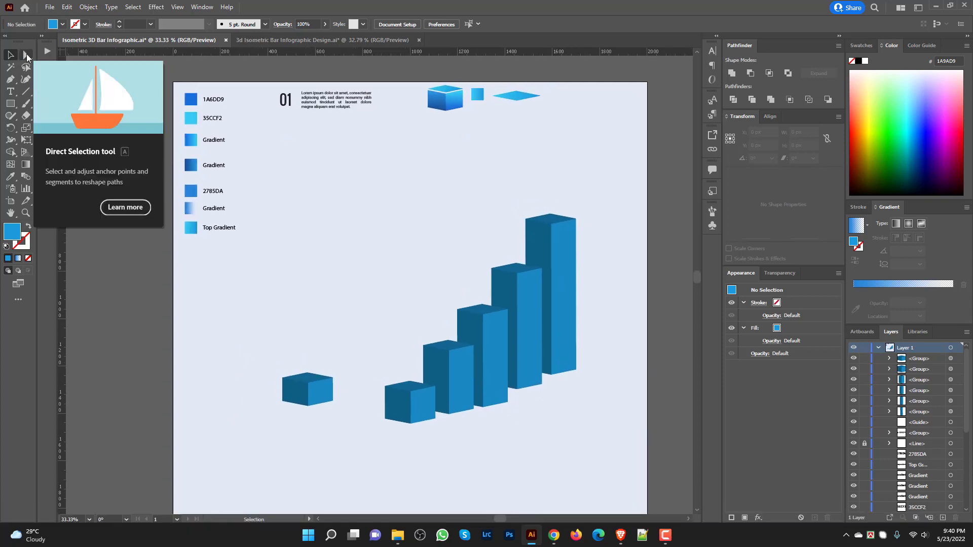
left_click(27, 56)
scroll(316, 387, "down", 1)
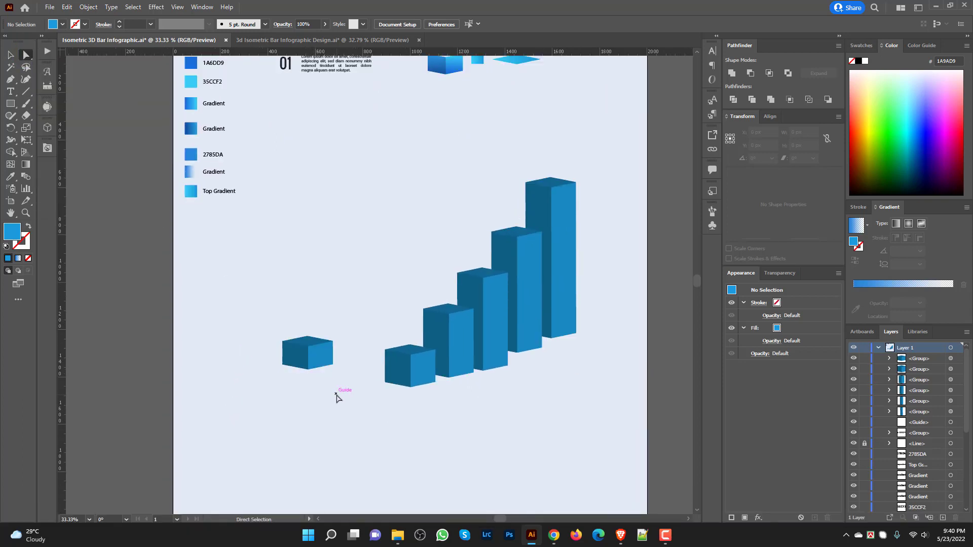
scroll(256, 391, "down", 1)
left_click(306, 363)
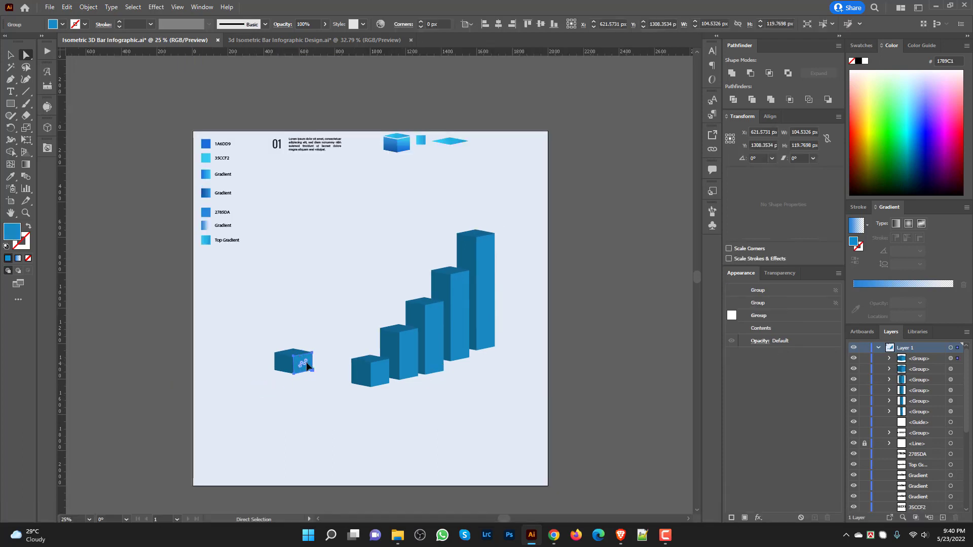
left_click(384, 373, "shift")
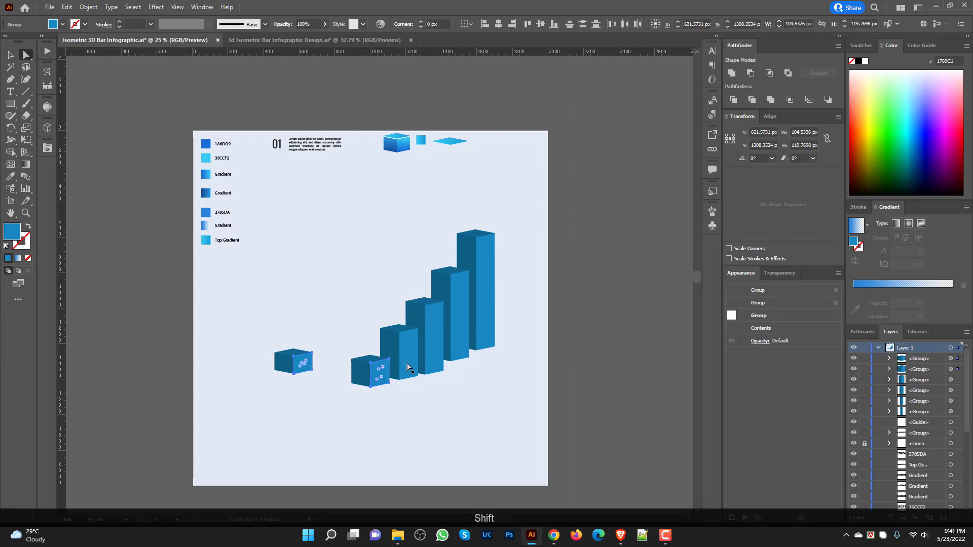
left_click(408, 365, "shift")
left_click(435, 344, "shift")
left_click(459, 324, "shift")
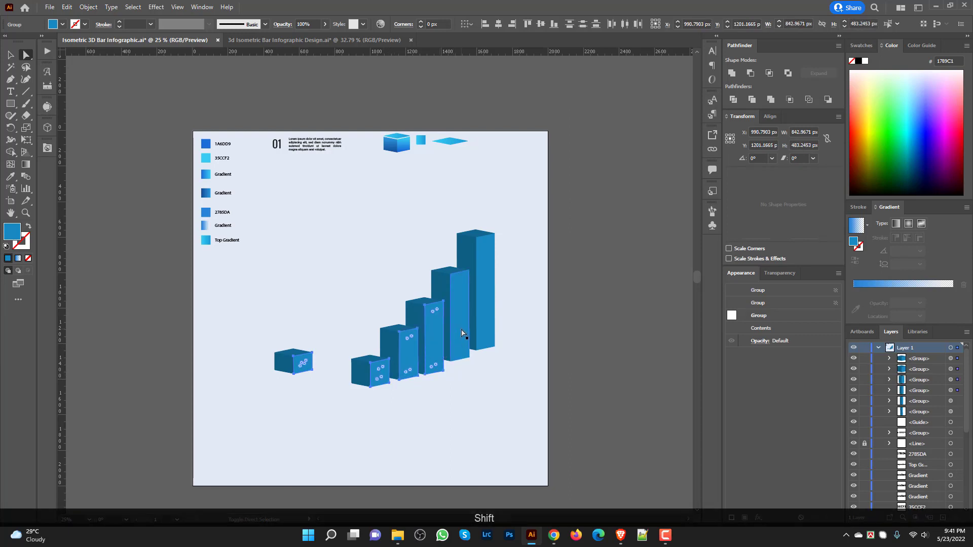
left_click(488, 304, "shift")
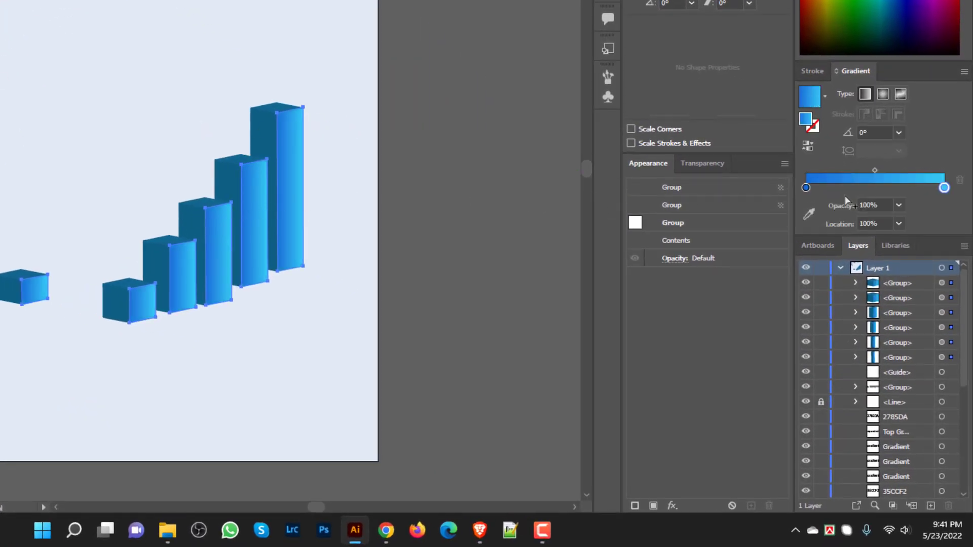
left_click(900, 132)
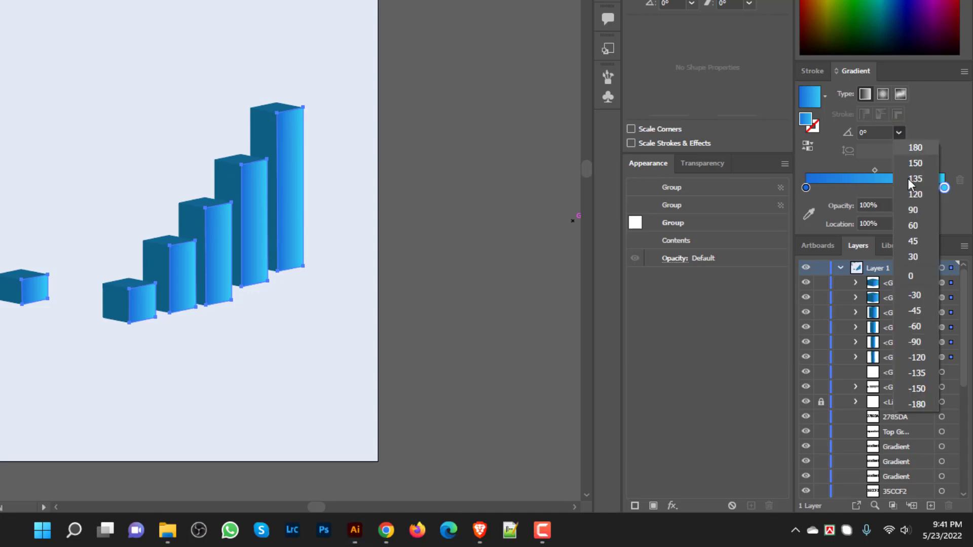
left_click(917, 212)
Step: Fill the left faces of all five bars and the separate block with the darker Gradient swatch above 2785DA, angled at 90°
left_click(26, 56)
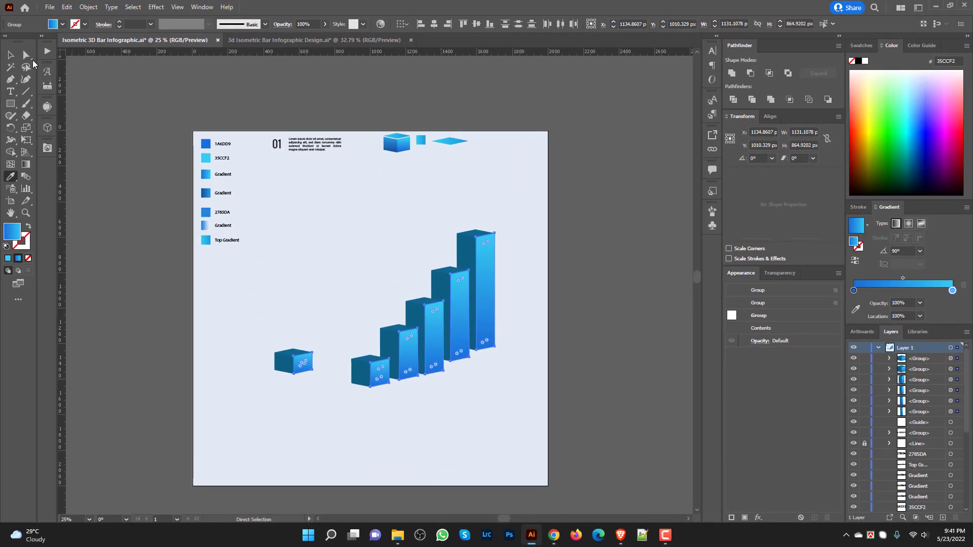
left_click(468, 248)
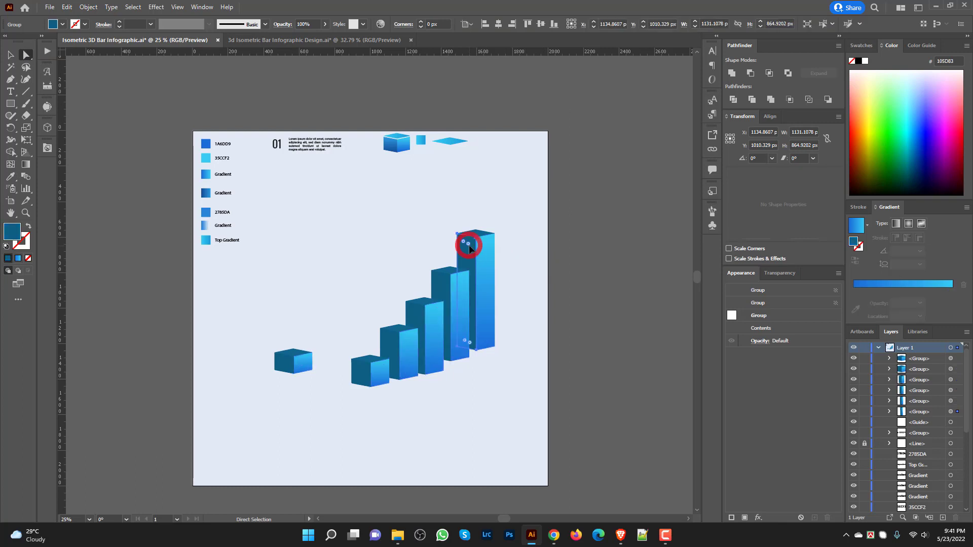
left_click(443, 287, "shift")
left_click(417, 320, "shift")
left_click(396, 346, "shift")
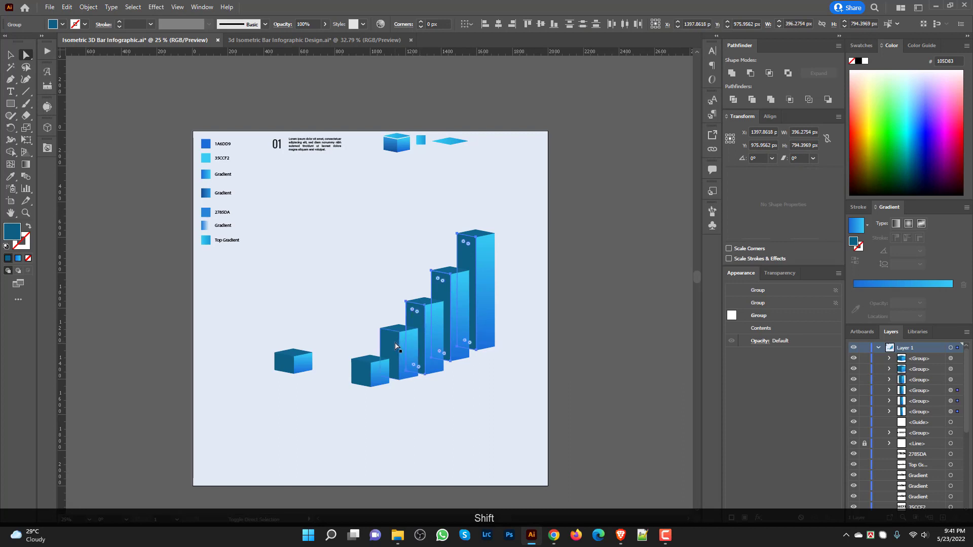
left_click(367, 377, "shift")
left_click(367, 377, "shift")
left_click(286, 366, "shift")
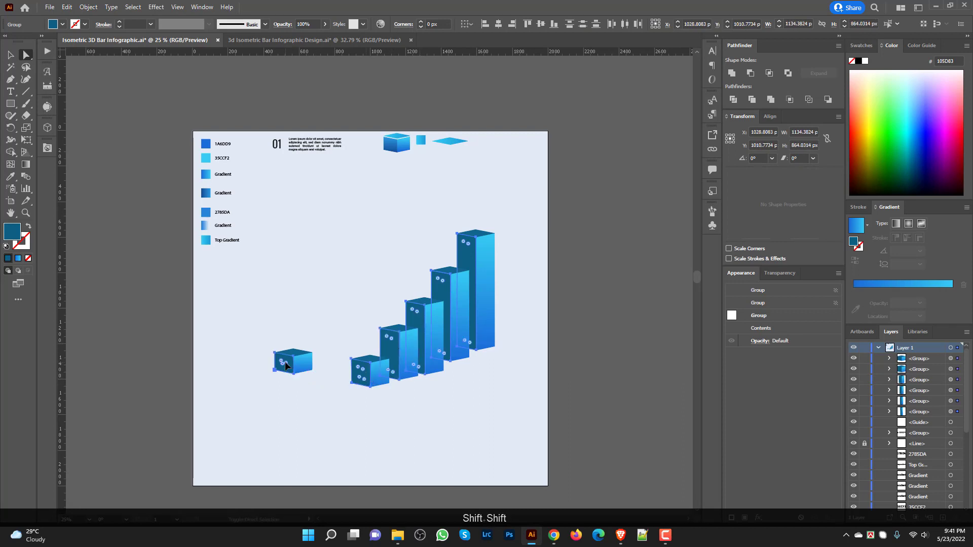
key("i")
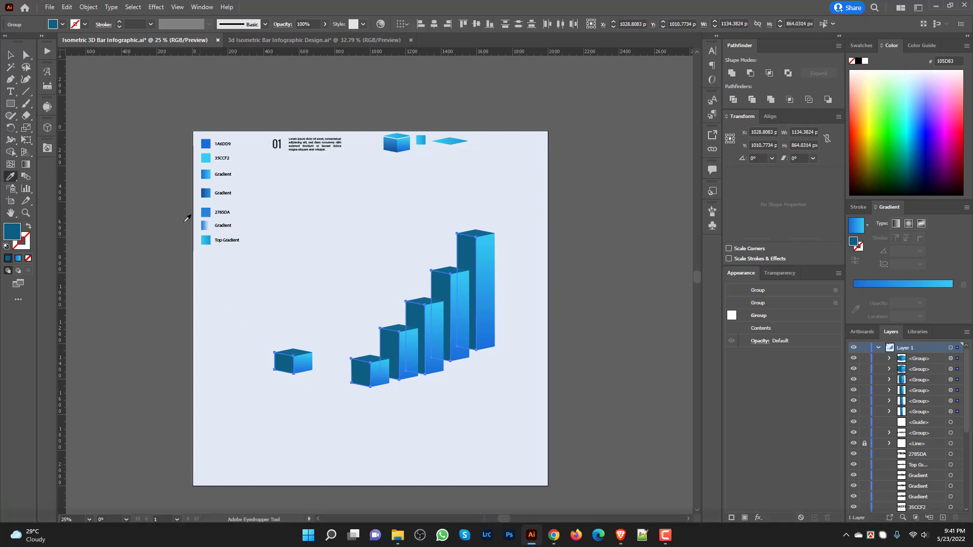
left_click(207, 192)
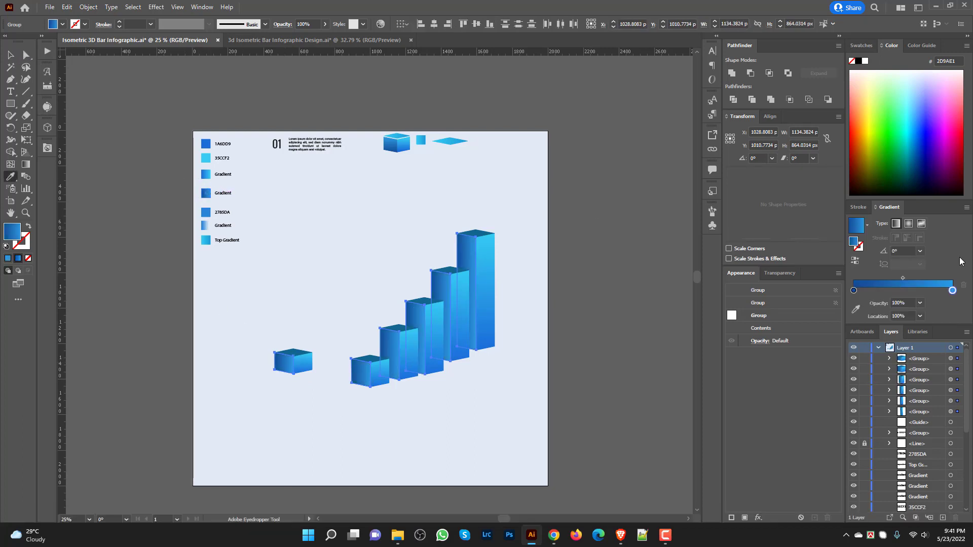
left_click(920, 251)
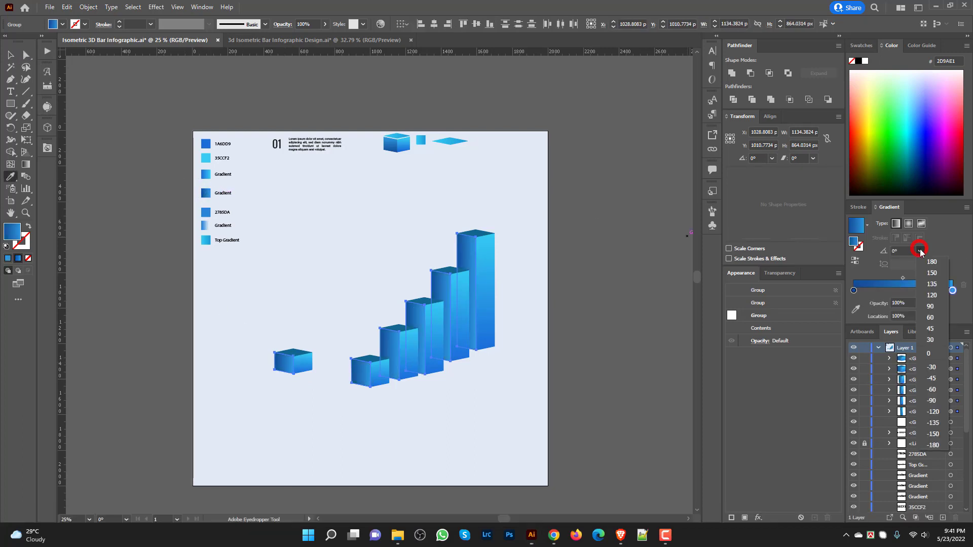
left_click(931, 307)
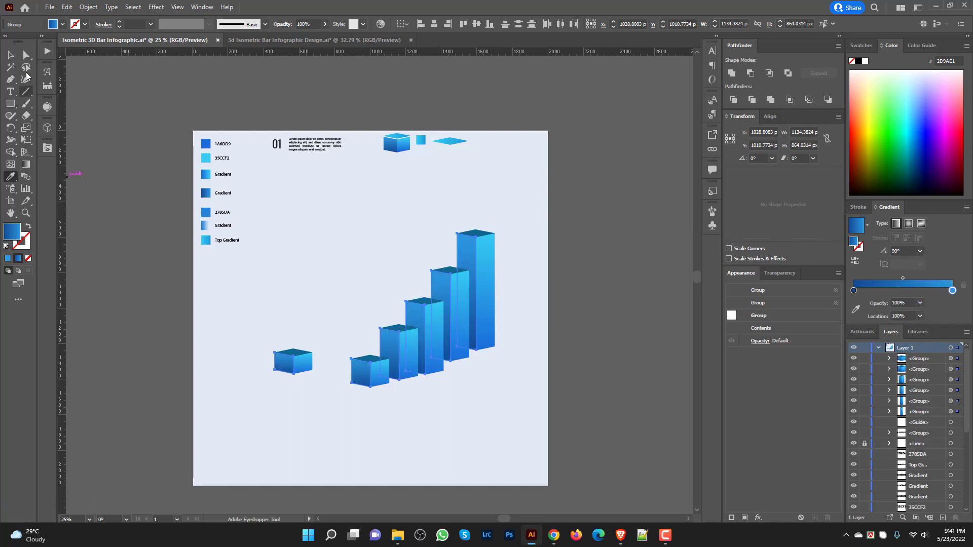
Step: Fill the top faces of all five bars and the separate block with the Top Gradient swatch
left_click(26, 54)
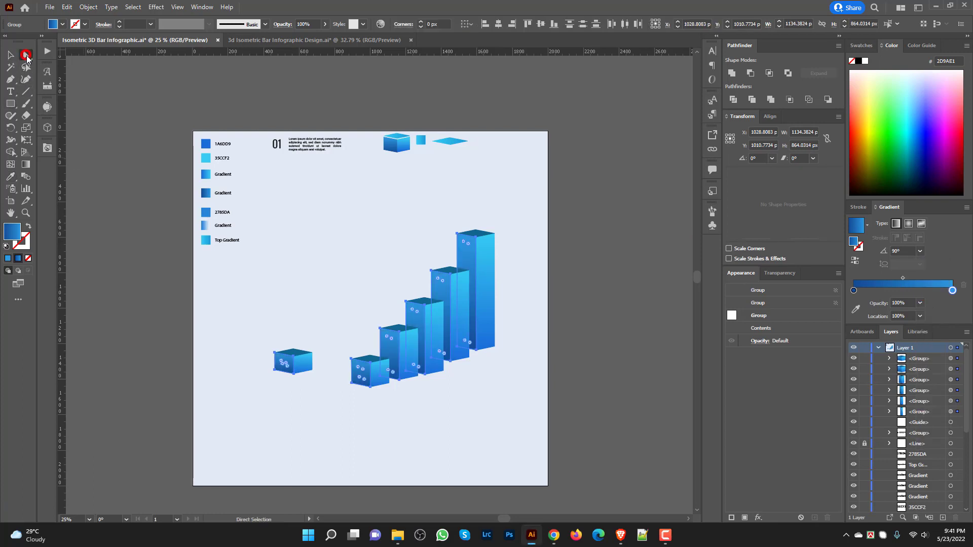
left_click(478, 235)
left_click(459, 271, "shift")
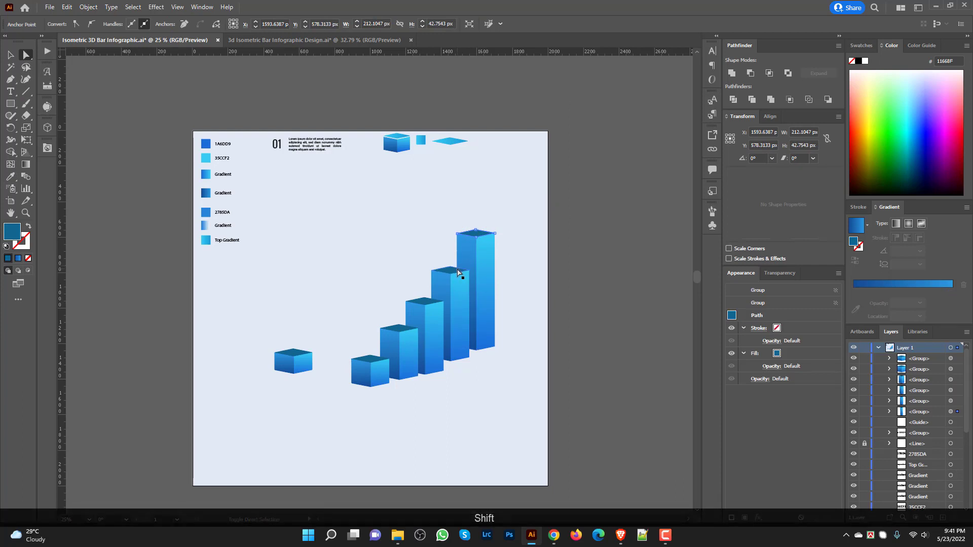
left_click(435, 303, "shift")
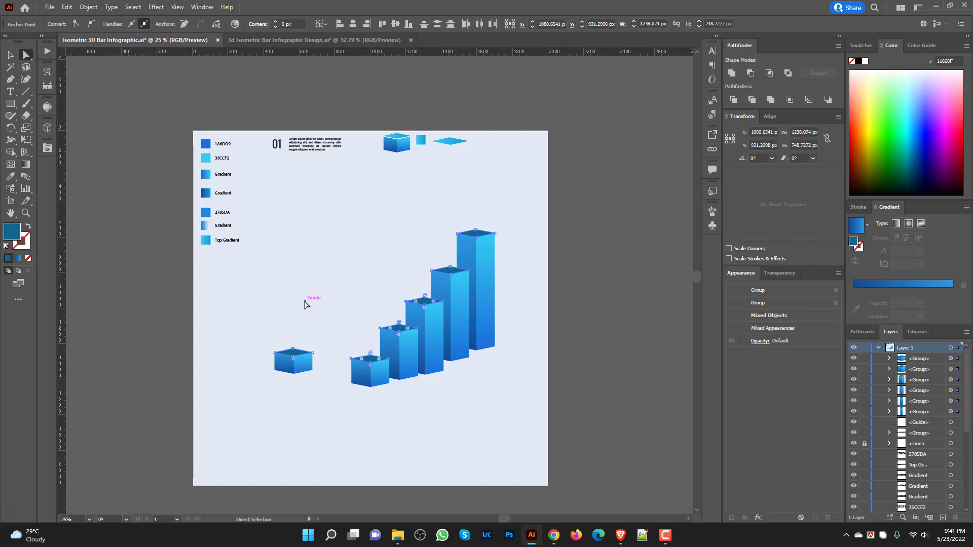
key("i")
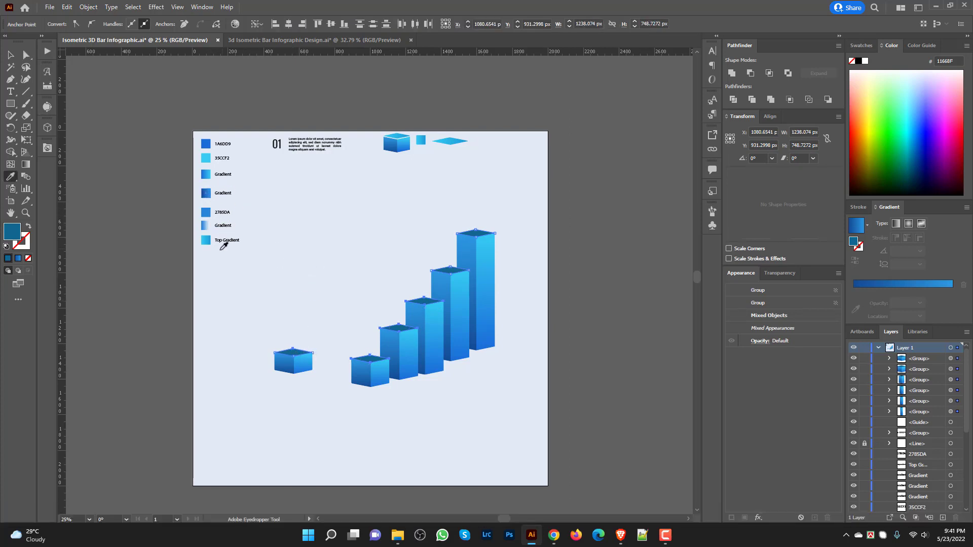
left_click(211, 237)
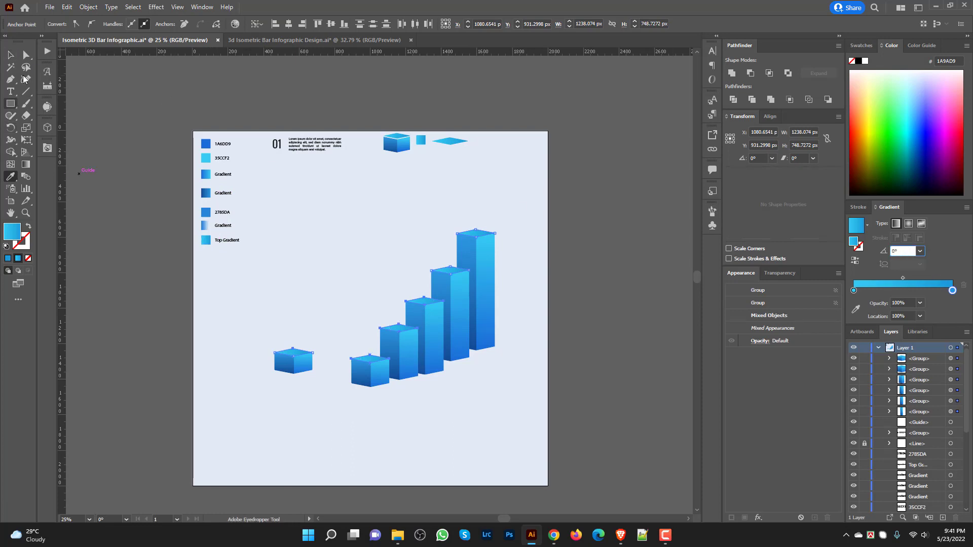
Step: Move the separate block directly above the shortest bar, roughly aligned with the bar's sides
left_click(11, 55)
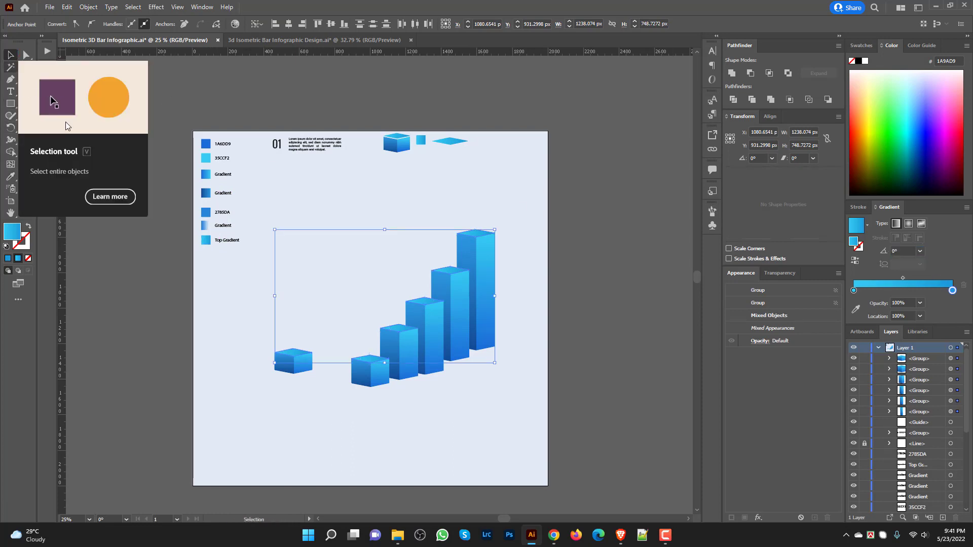
left_click(234, 336)
scroll(412, 401, "up", 1)
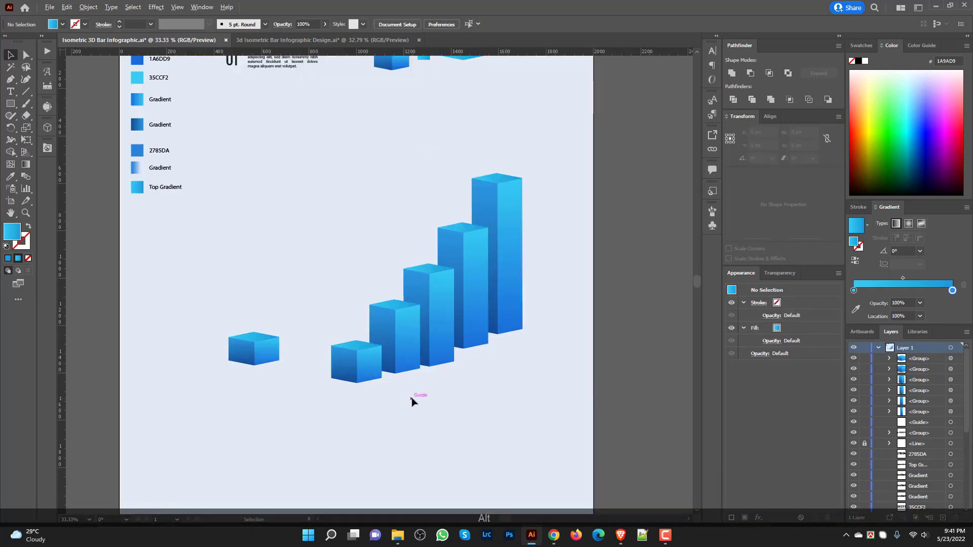
scroll(417, 401, "down", 1)
scroll(321, 388, "up", 1)
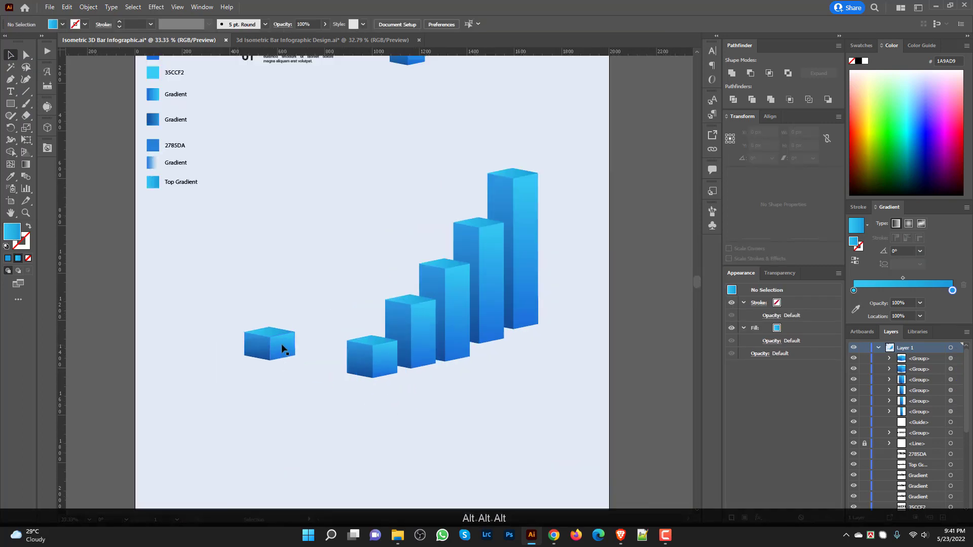
left_click_drag(282, 349, 384, 328)
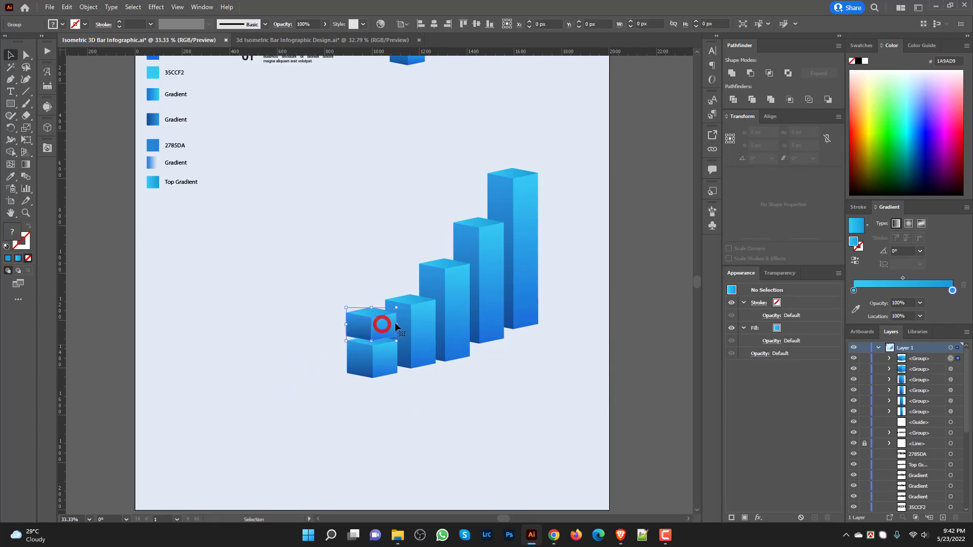
Step: Set the opacity of the block above the shortest bar to 70% and deselect it
left_click(208, 9)
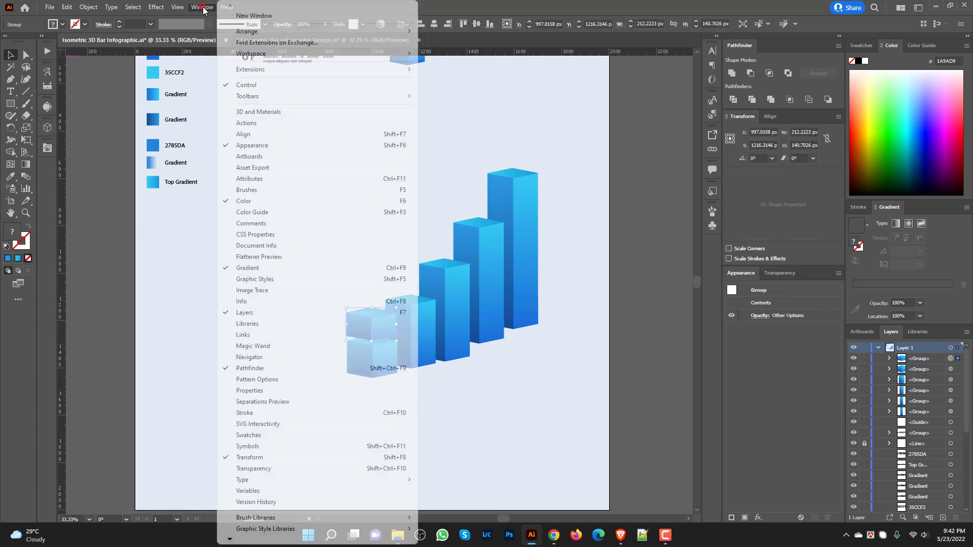
left_click(276, 469)
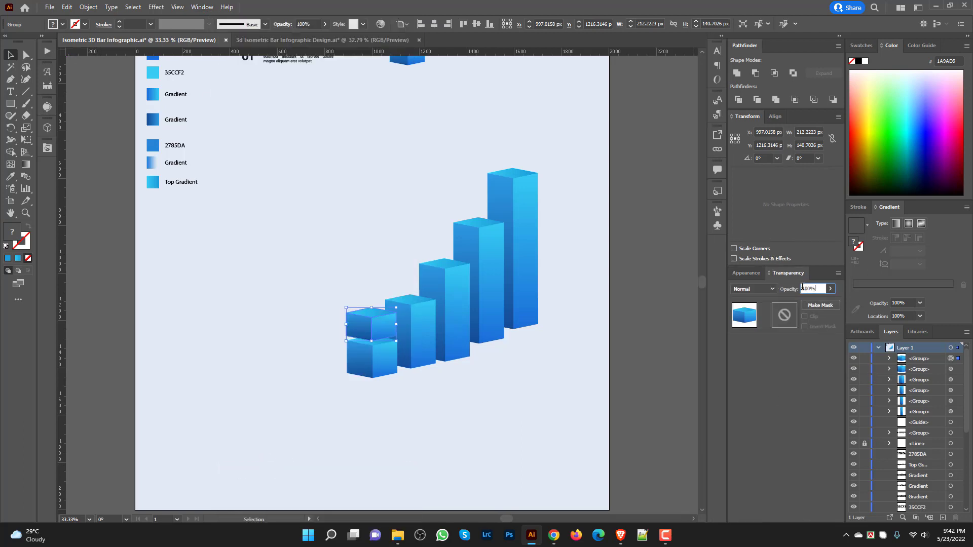
type("70")
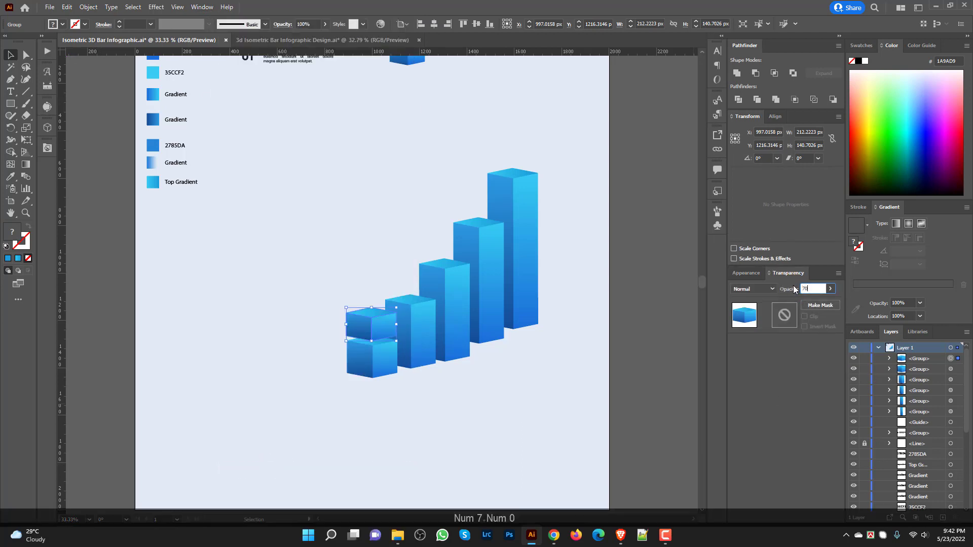
key("Return")
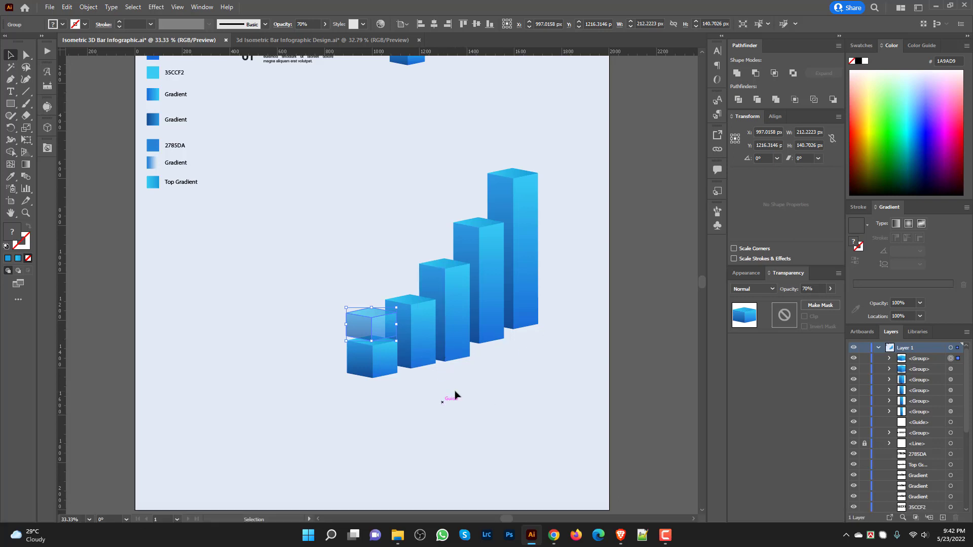
left_click(455, 395)
Step: Seat the translucent block on the shortest bar so its bottom front corner meets the bar's top front corner, and deselect it
scroll(373, 332, "up", 3)
scroll(359, 278, "up", 3)
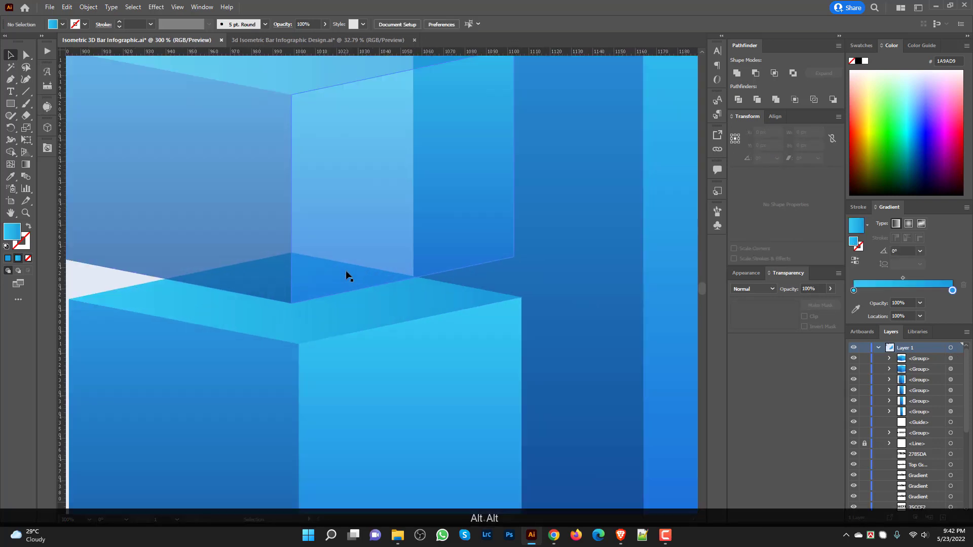
left_click_drag(347, 274, 343, 310)
scroll(320, 379, "up", 5)
scroll(320, 378, "up", 6)
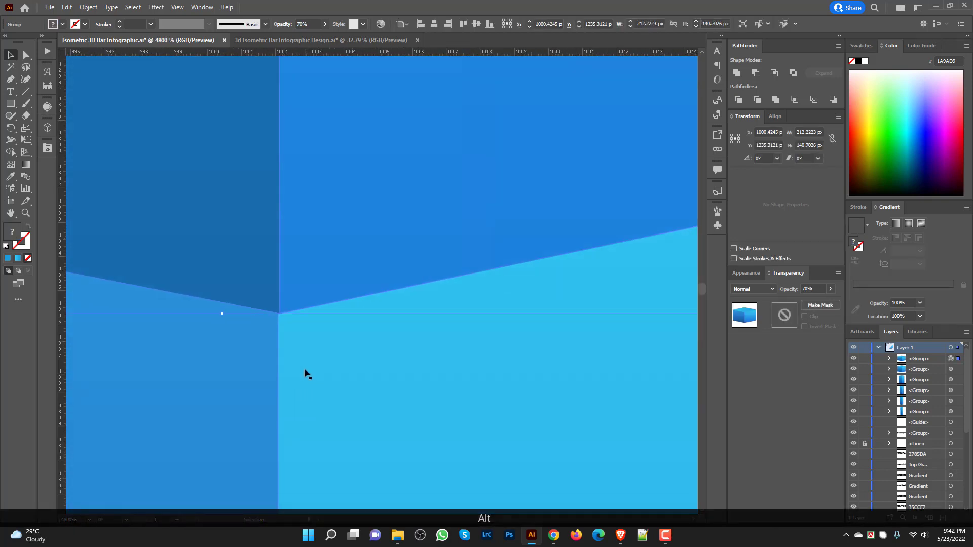
left_click_drag(332, 393, 325, 387)
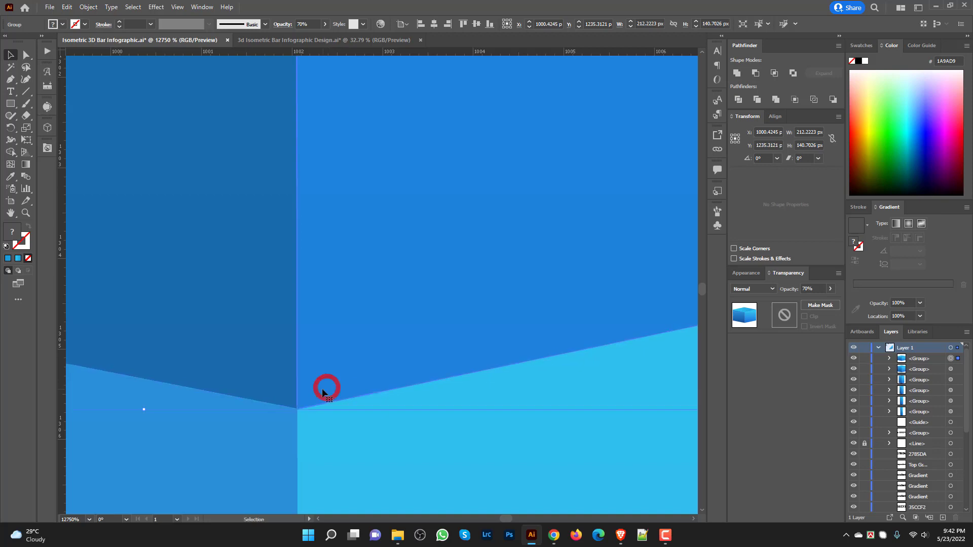
scroll(323, 392, "down", 5)
scroll(324, 390, "down", 6)
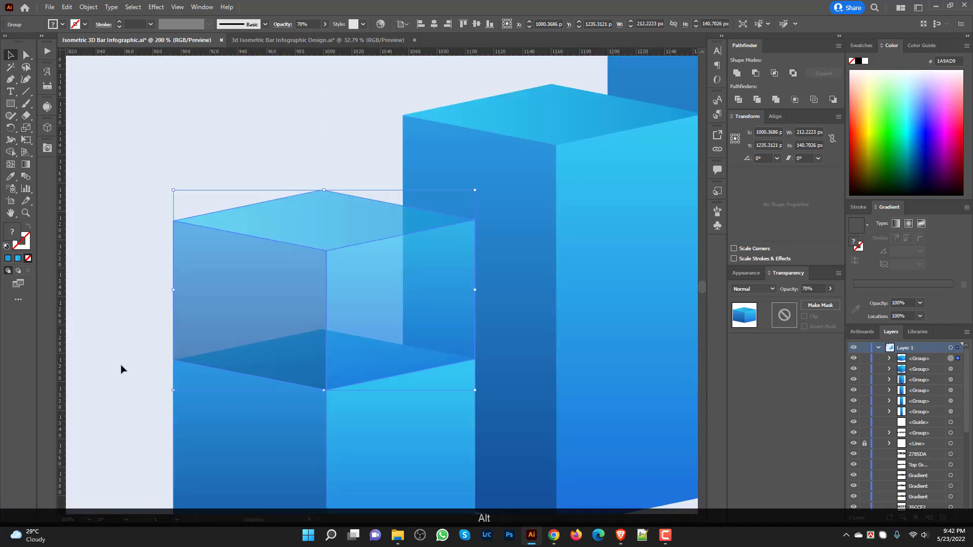
left_click(121, 369)
Step: Duplicate the translucent block onto the tops of the other four bars
scroll(260, 341, "down", 3)
left_click_drag(304, 310, 455, 162)
scroll(463, 186, "up", 3)
left_click_drag(466, 205, 516, 152)
left_click_drag(629, 200, 531, 341)
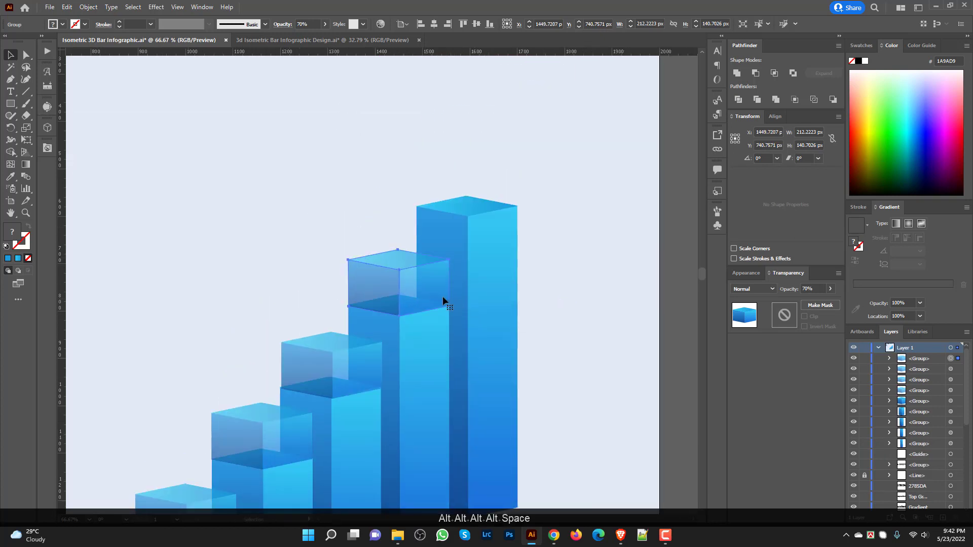
left_click_drag(443, 296, 506, 199)
Step: Move the translucent block on the tallest bar so its bottom front corner meets the bar's top front corner
scroll(484, 215, "up", 6)
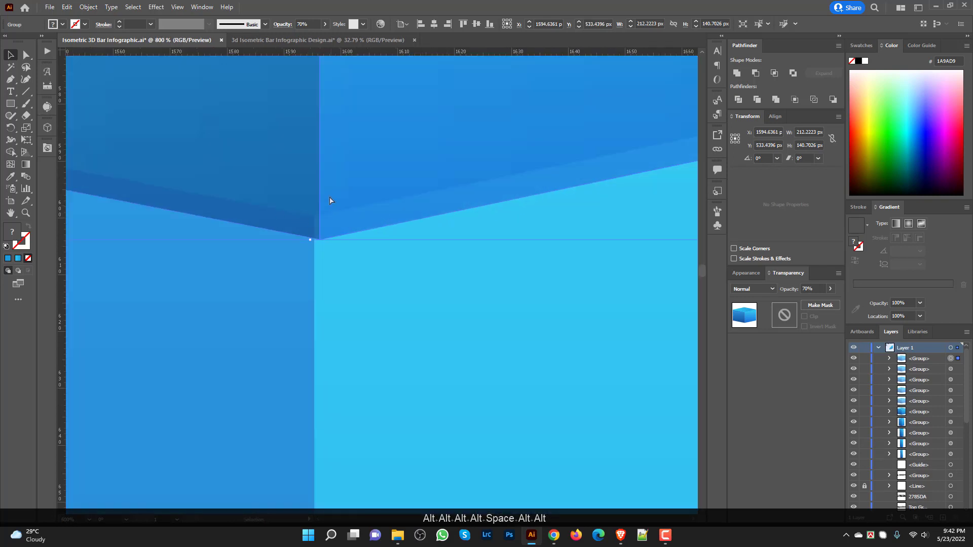
mouse_move(329, 201)
left_mouse_down()
mouse_move(322, 176)
mouse_move(325, 186)
left_mouse_up()
scroll(304, 223, "up", 7)
left_click_drag(565, 151, 374, 434)
left_click_drag(414, 340, 408, 339)
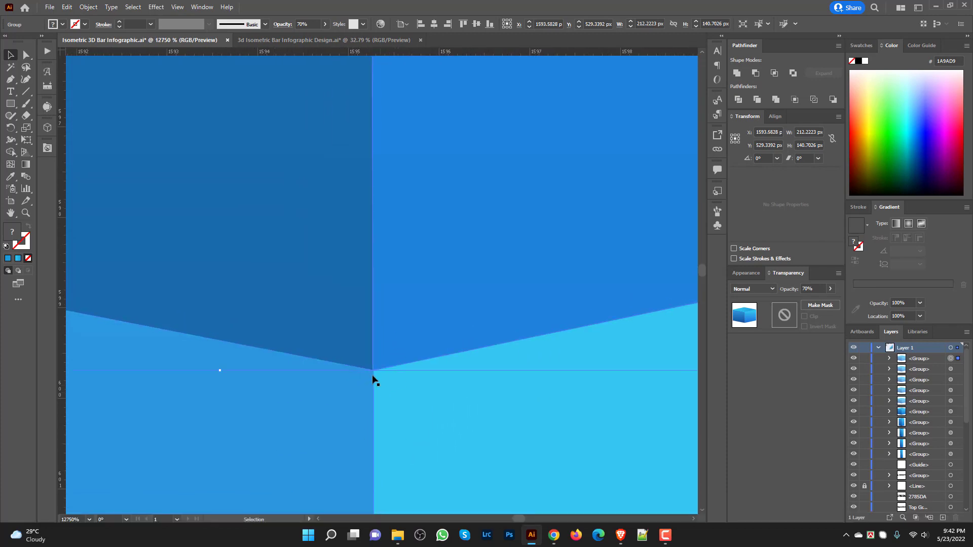
scroll(375, 380, "up", 3)
left_click_drag(91, 193, 571, 462)
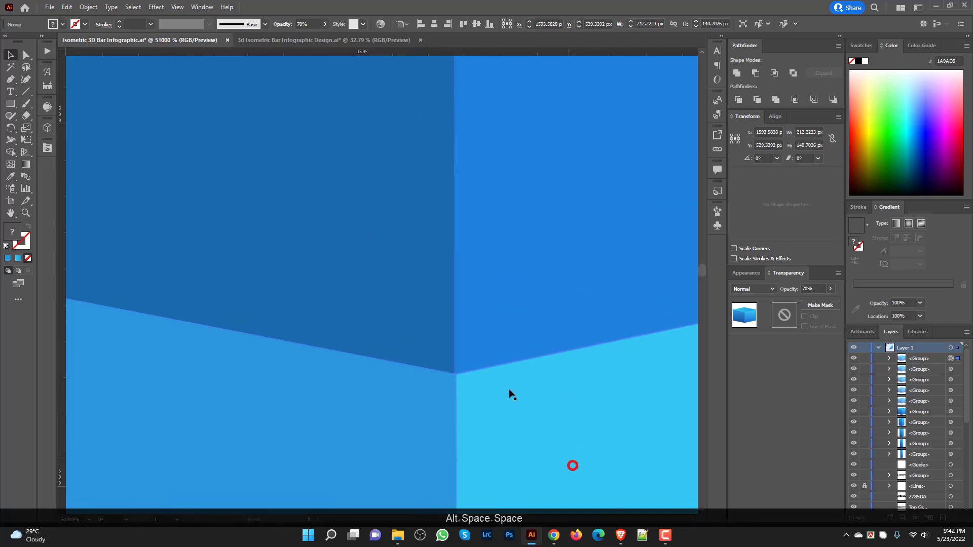
left_click_drag(482, 348, 479, 354)
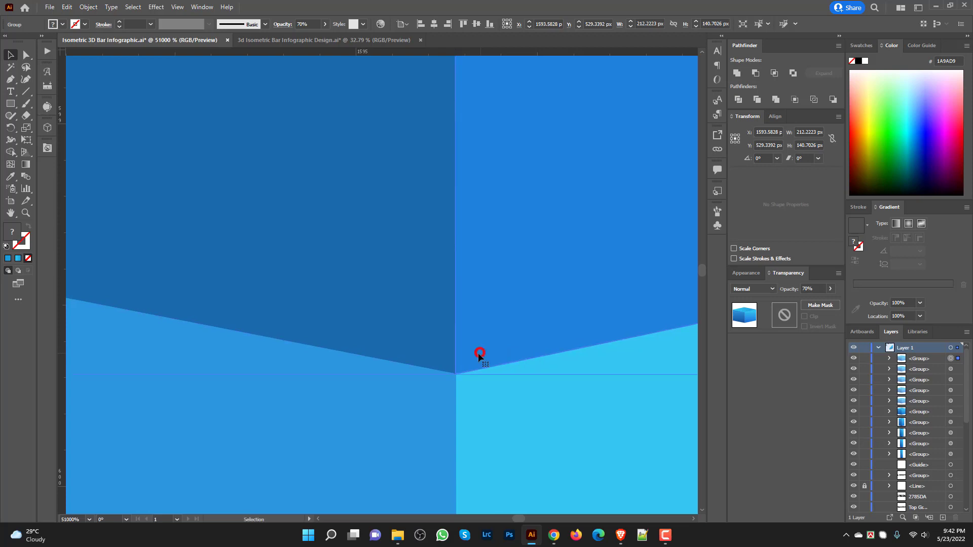
Step: Nudge the tallest bar's translucent block to tighten the fit at the shared front corner
scroll(462, 380, "up", 1)
left_click_drag(660, 243, 34, 208)
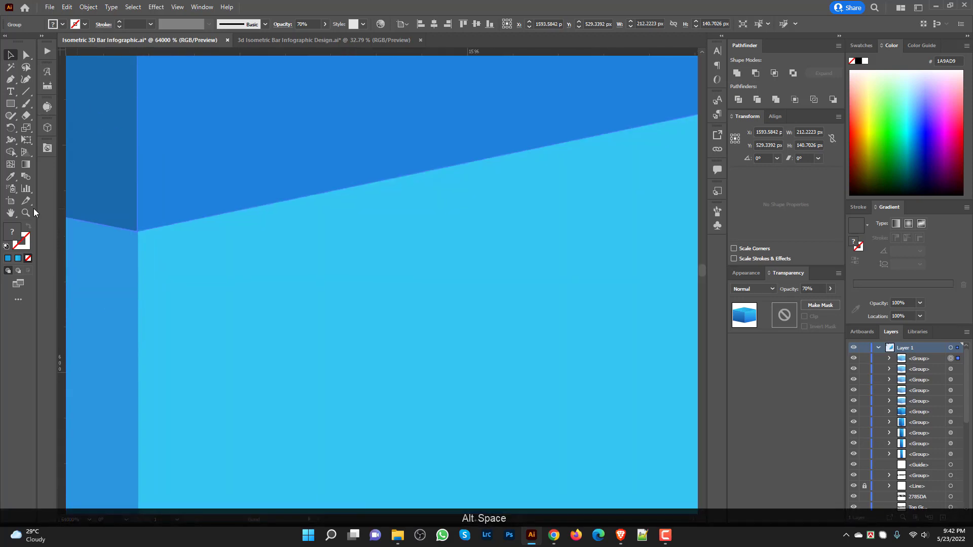
left_click(170, 303)
left_click_drag(187, 320, 323, 363)
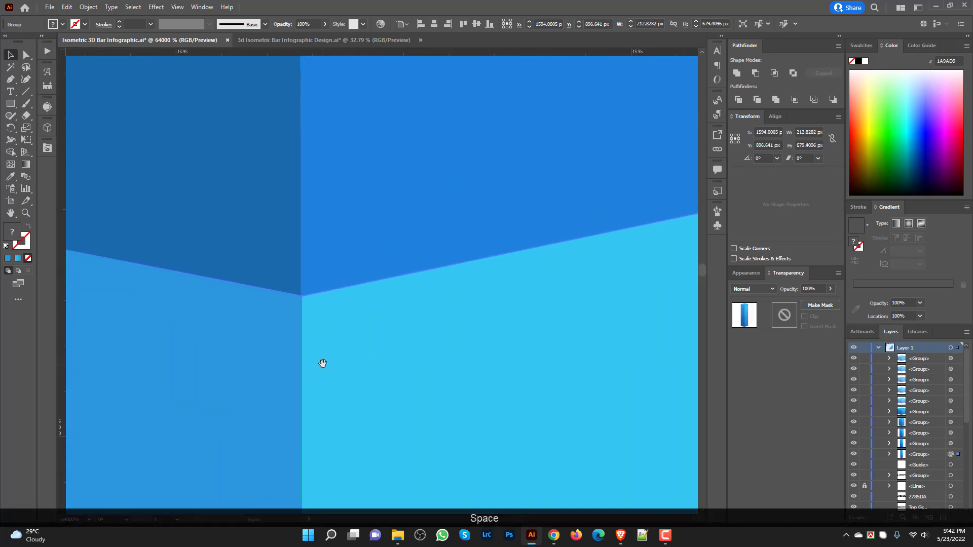
left_click_drag(306, 263, 307, 257)
left_click(306, 267)
Step: In outline view, lower the tallest bar's translucent block until its bottom edges coincide with the bar's top edges, and return to preview
key("ctrl+y")
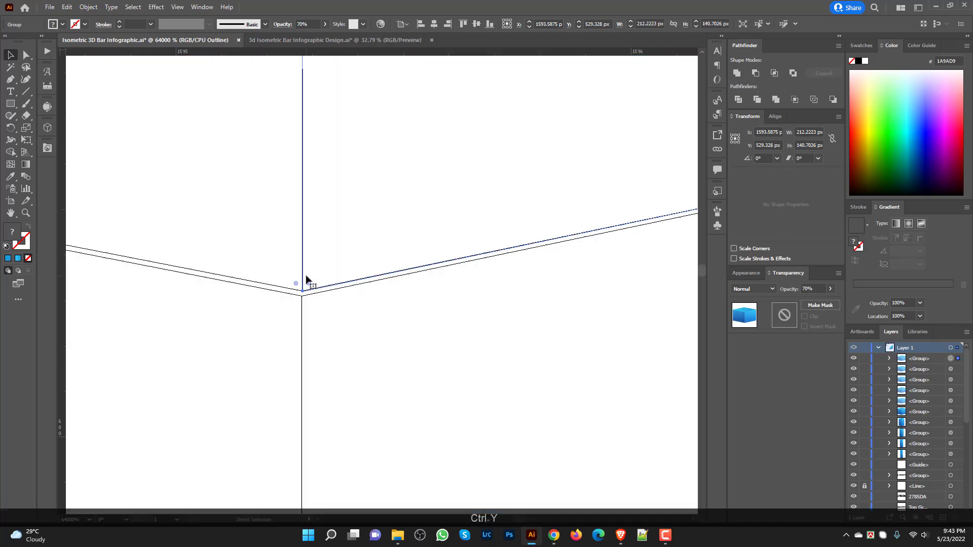
left_click(348, 356)
left_click_drag(322, 343, 385, 423)
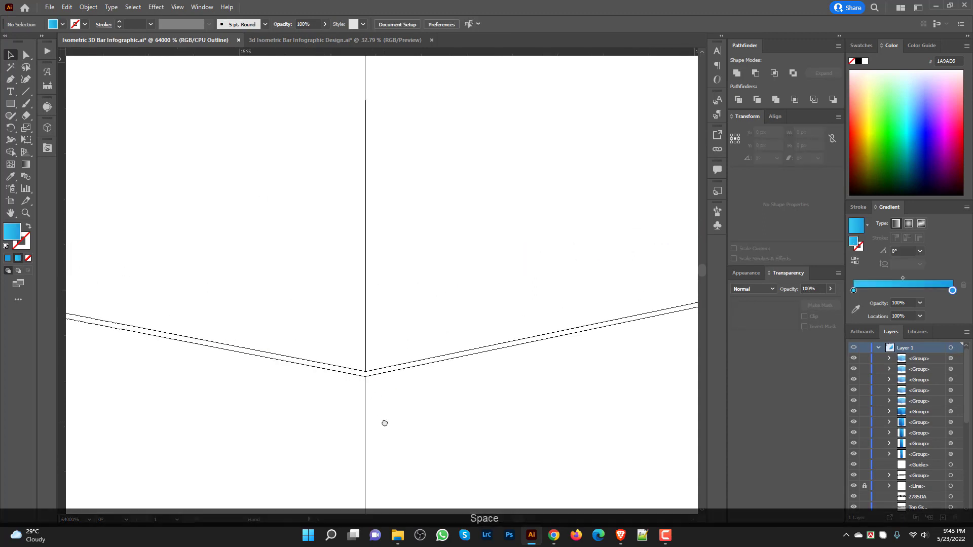
left_click_drag(367, 355, 365, 360)
key("ctrl+y")
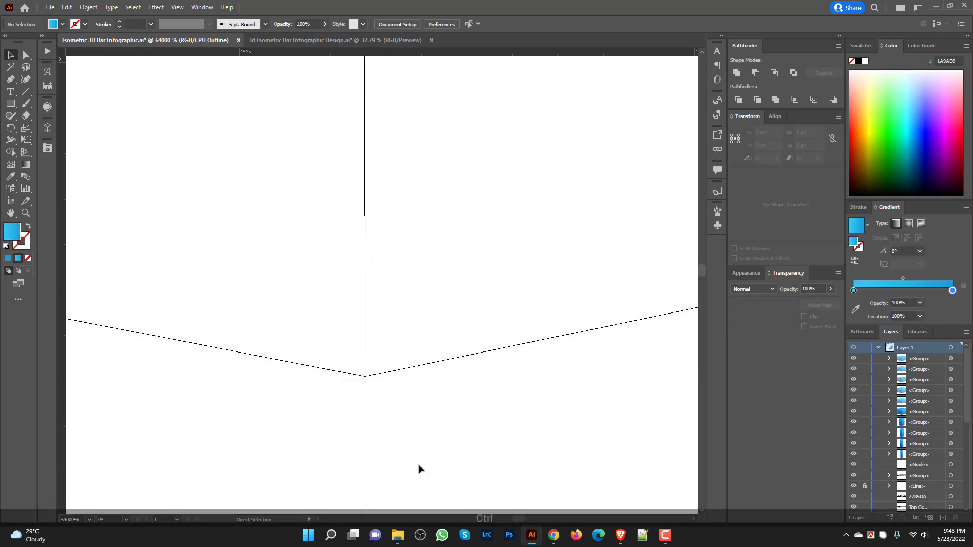
key("alt+space")
scroll(429, 446, "down", 15)
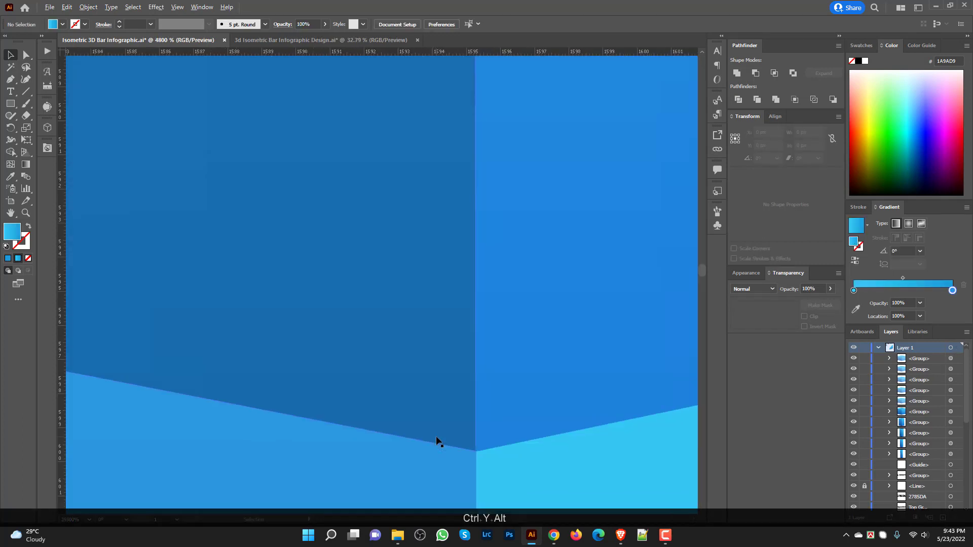
Step: In outline view, move the second-tallest bar's translucent block straight up about 5.4 px toward the bar's top edges
left_click_drag(447, 400, 487, 119)
key("space")
left_click_drag(285, 336, 327, 239)
scroll(341, 239, "up", 5)
key("space")
left_click_drag(362, 320, 405, 368)
key("ctrl+y")
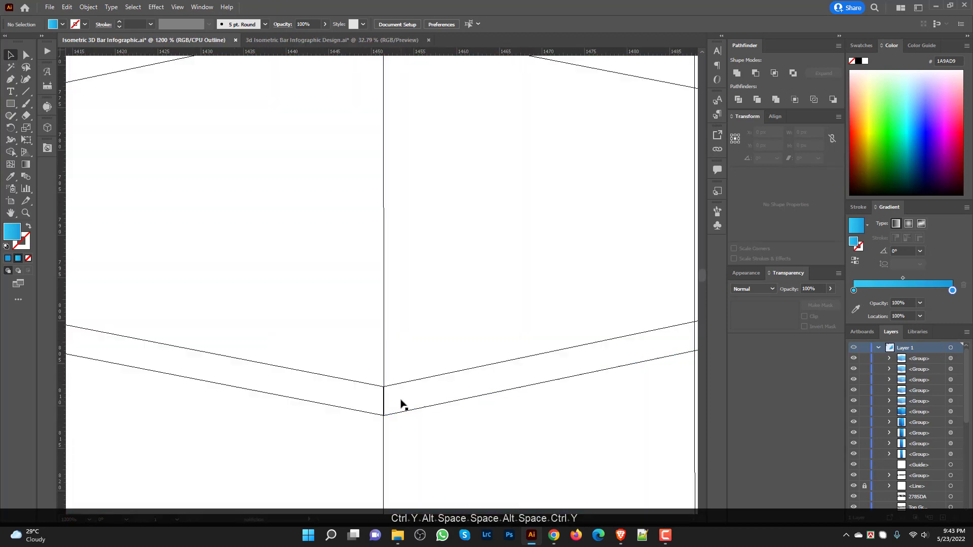
left_click(414, 417)
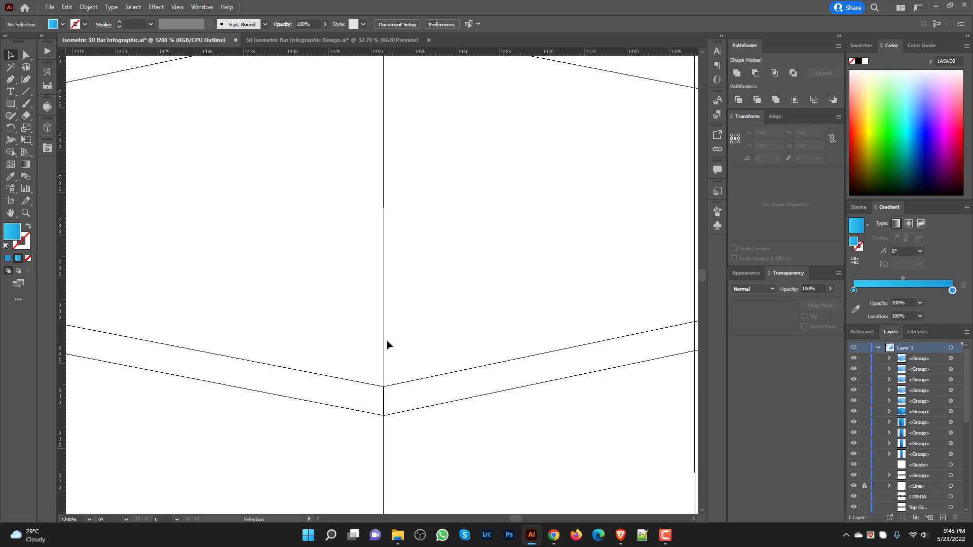
left_click_drag(385, 340, 386, 302)
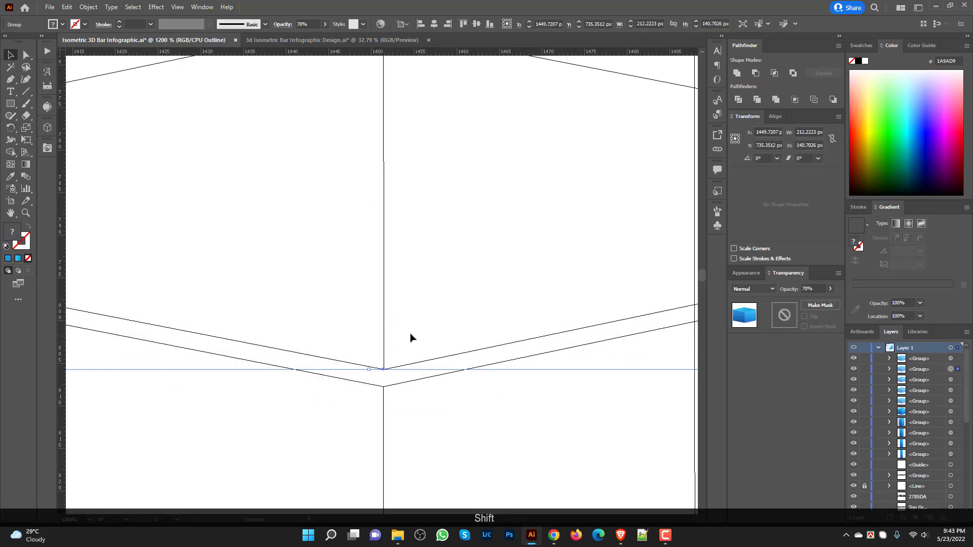
Step: Lower the second-tallest bar's translucent block 1.54 px, shift it -0.06 px horizontally and 0.44 px down onto the bar's edges, and return to preview
left_click(375, 397)
scroll(376, 397, "up", 3)
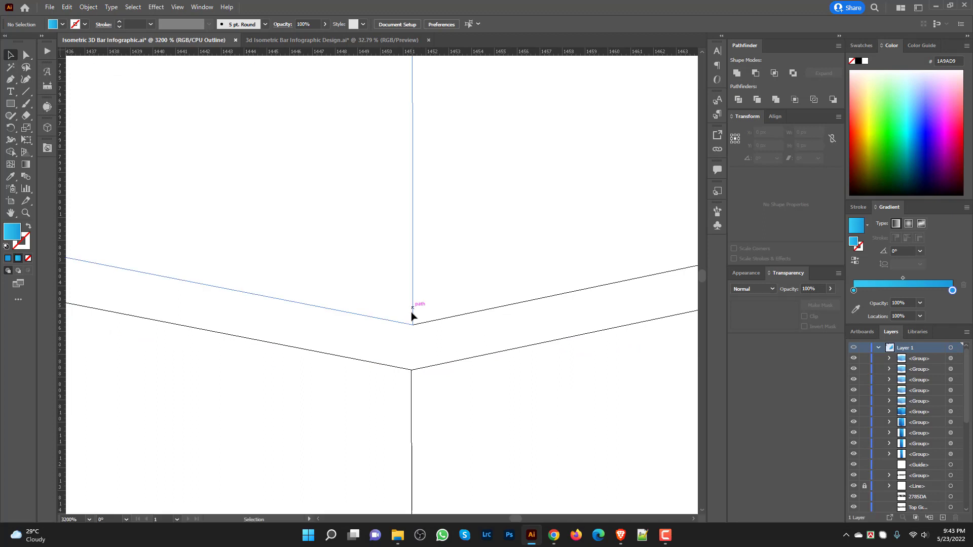
left_click_drag(412, 317, 411, 341)
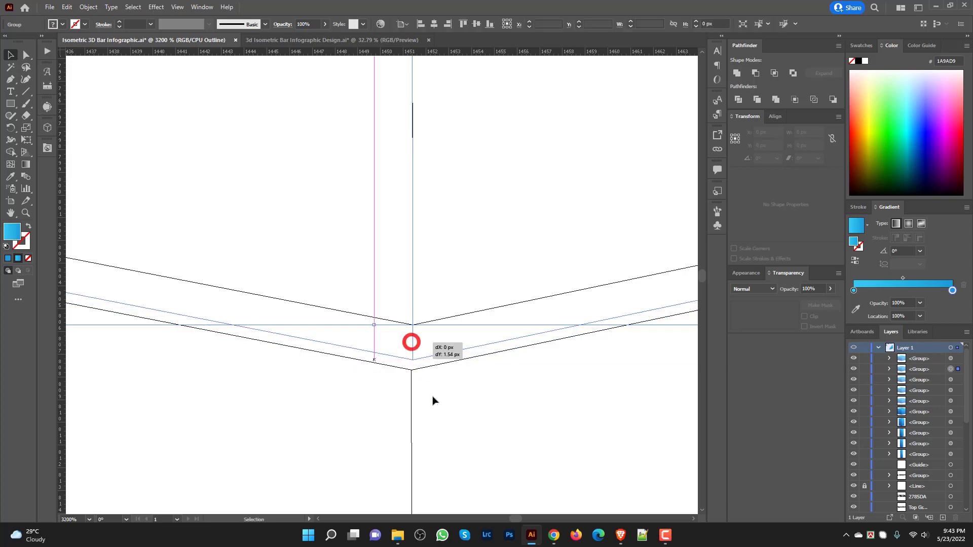
left_click(433, 403)
left_click(449, 369)
scroll(398, 345, "up", 3)
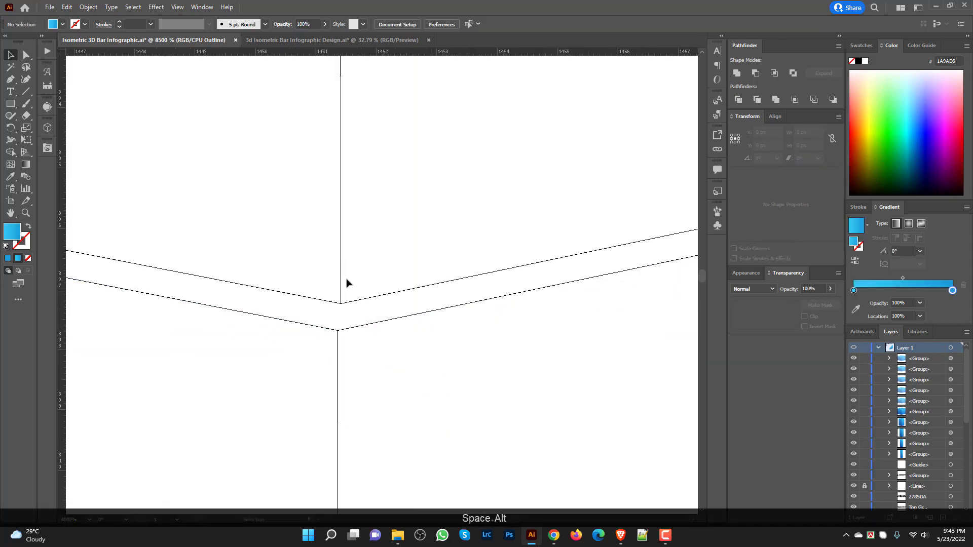
left_click_drag(341, 286, 338, 310)
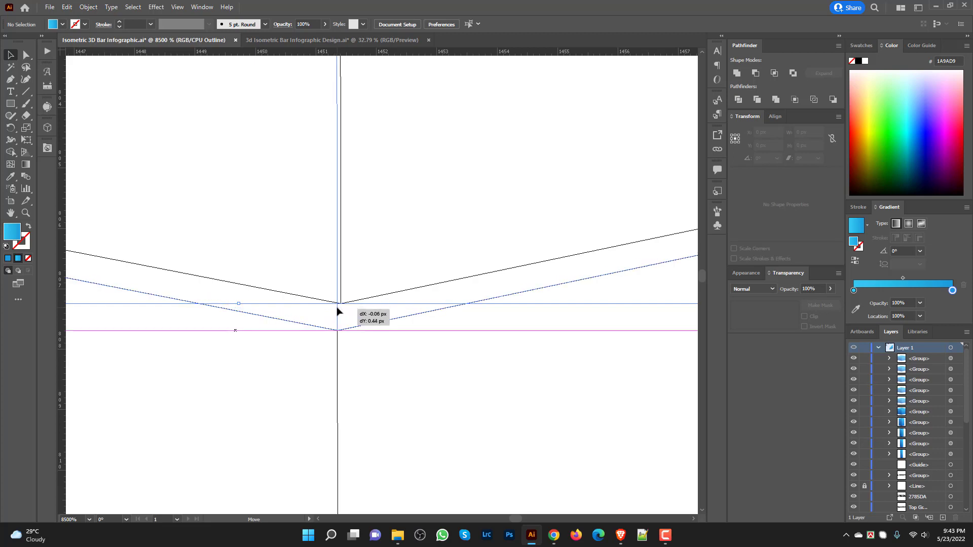
left_click_drag(357, 343, 395, 399)
key("ctrl+y")
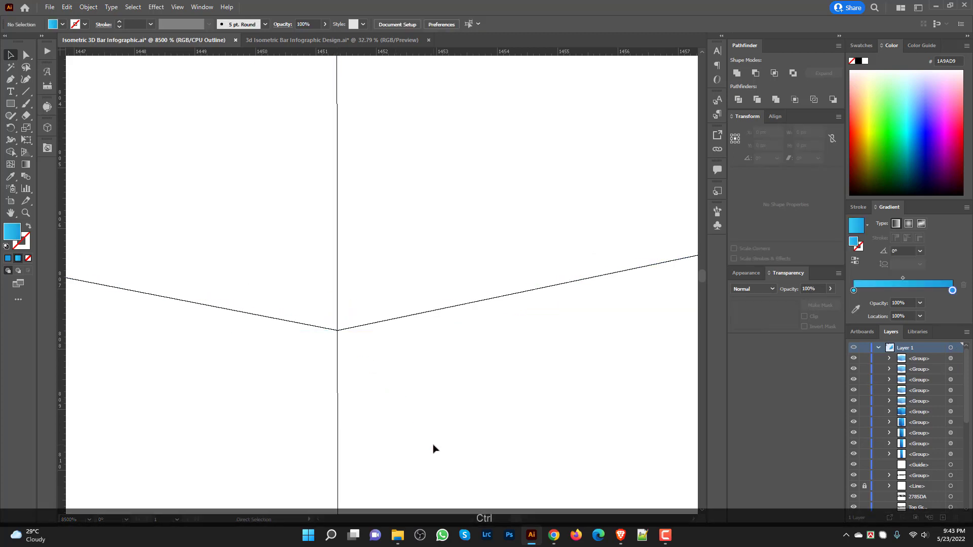
Step: Nudge the second-tallest bar's translucent block slightly in preview so its bottom front corner sits exactly on the bar's corner
scroll(329, 325, "up", 3)
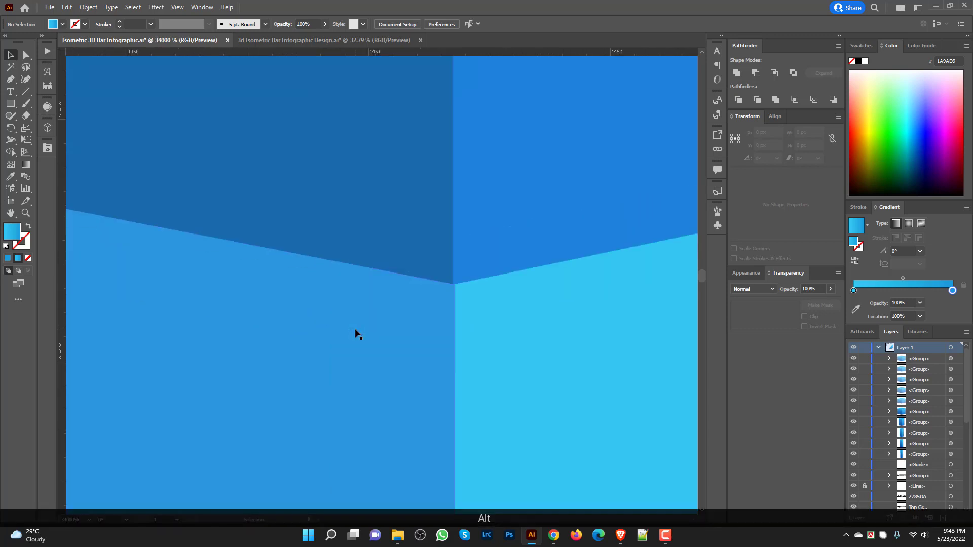
scroll(494, 303, "up", 1)
left_click_drag(651, 385, 326, 294)
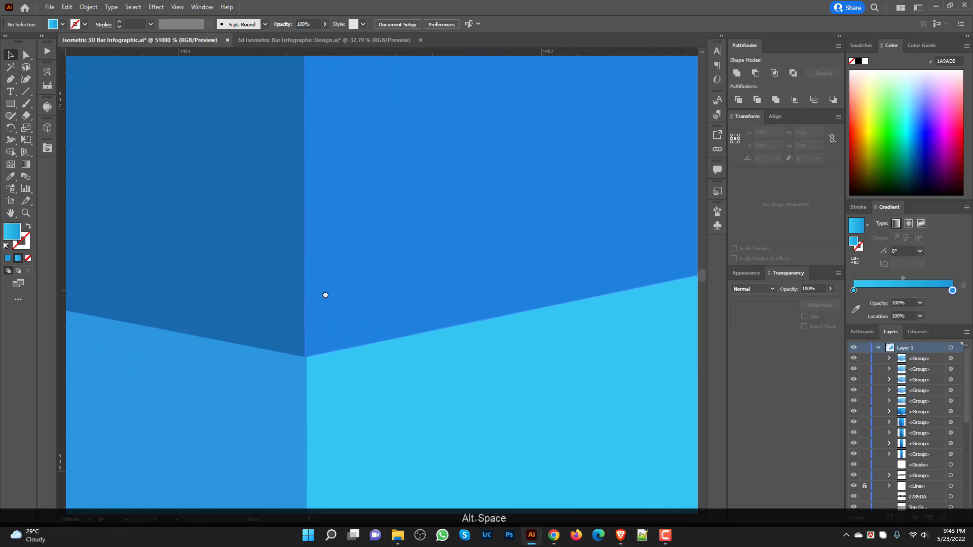
left_click_drag(300, 335, 301, 335)
scroll(371, 382, "down", 15)
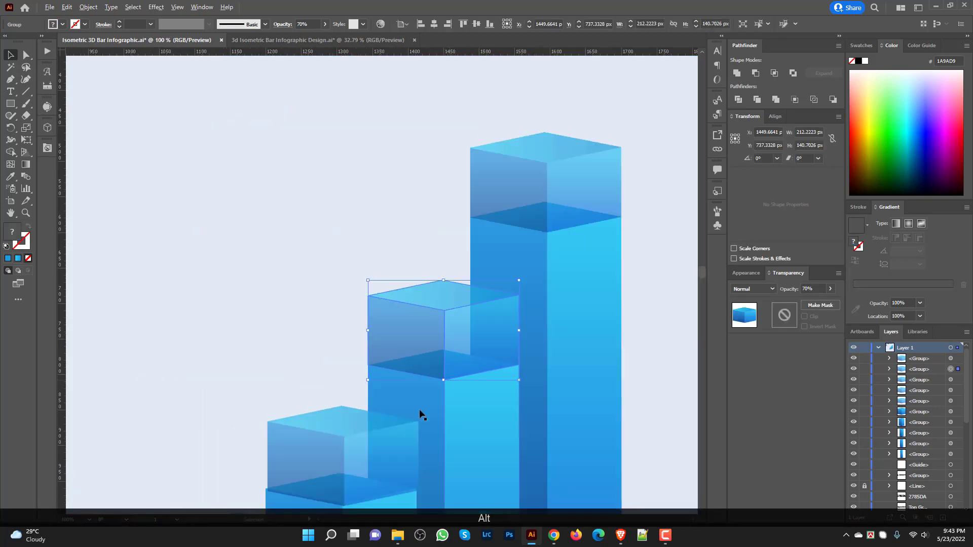
left_click_drag(419, 414, 406, 223)
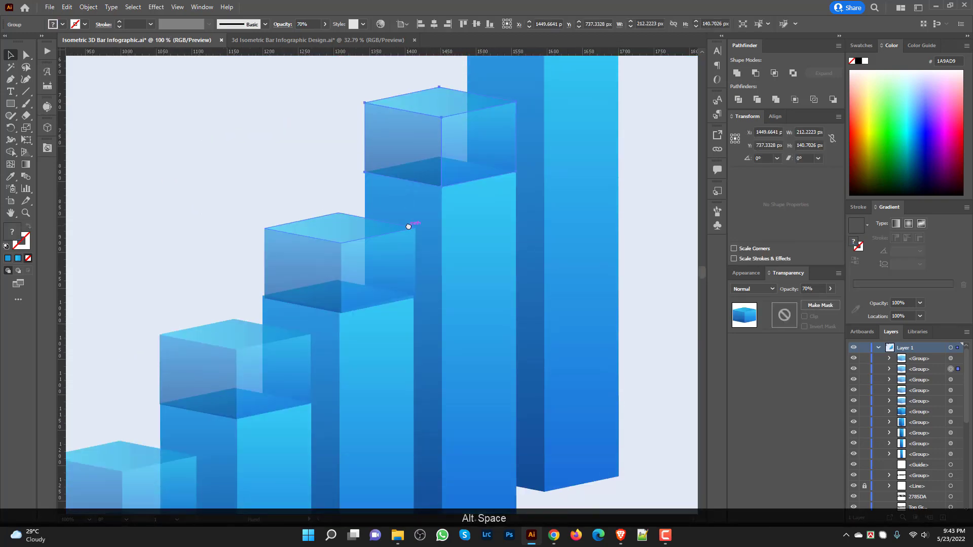
Step: Move the middle bar's translucent block so its bottom front corner meets the bar's top front corner, at about X 1305.72, Y 911.02 px
scroll(334, 319, "up", 5)
scroll(356, 322, "up", 3)
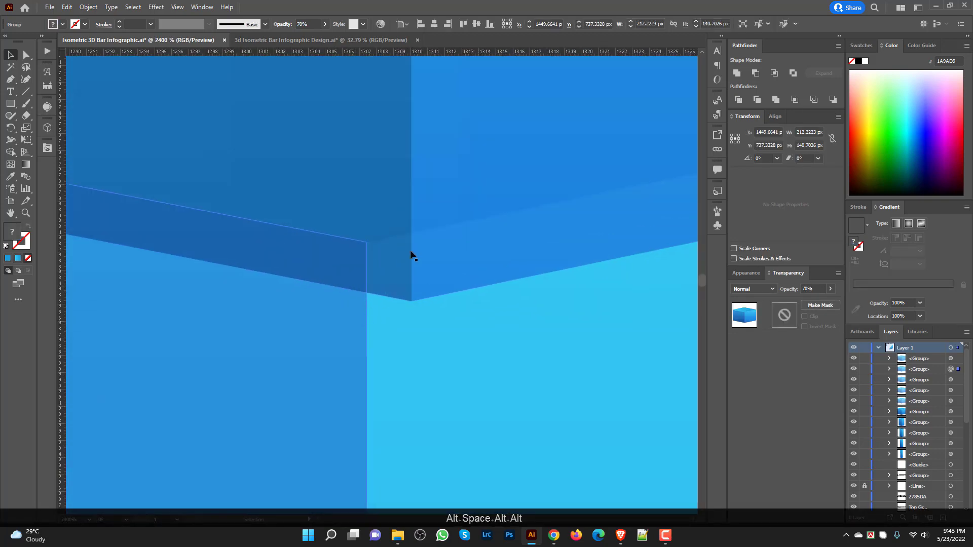
scroll(409, 257, "up", 2)
left_click_drag(427, 224, 381, 177)
scroll(373, 259, "up", 3)
left_click_drag(463, 340, 467, 413)
scroll(458, 455, "up", 1)
left_click_drag(471, 445, 410, 329)
scroll(402, 379, "up", 1)
left_click(375, 490)
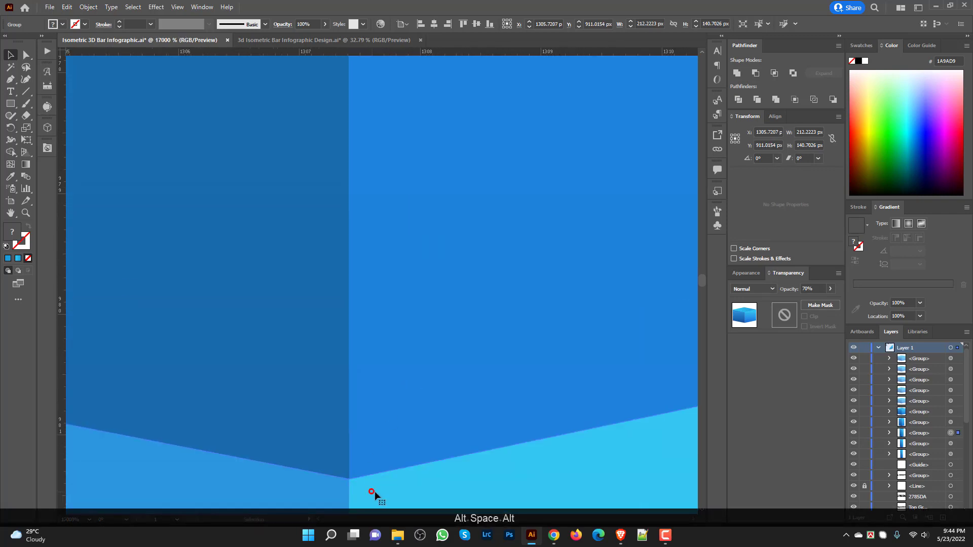
Step: Nudge the middle bar's translucent block horizontally to X 1305.7165 px so its vertical edge lines up with the bar's front edge
scroll(367, 452, "down", 4)
scroll(351, 190, "up", 1)
scroll(371, 248, "up", 3)
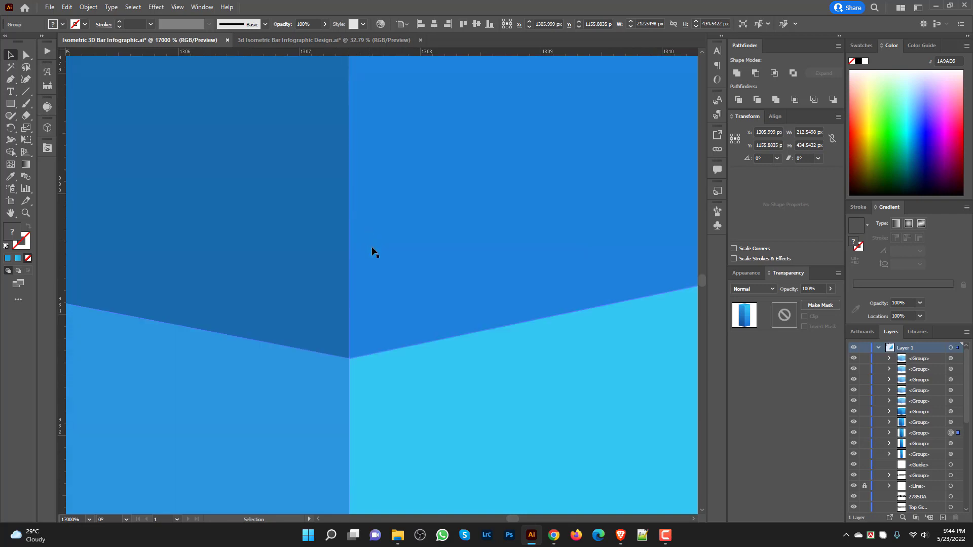
left_click(366, 323)
scroll(423, 354, "down", 1)
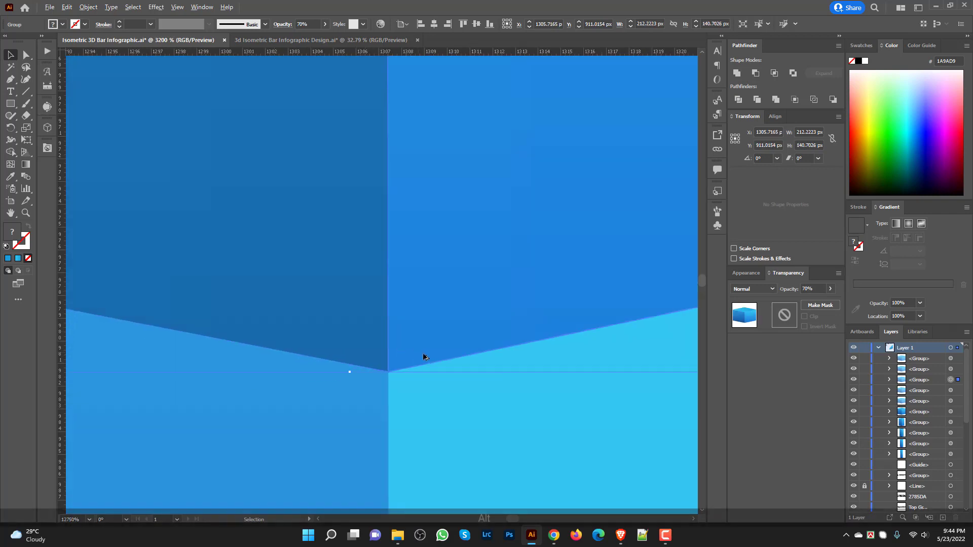
Step: Move the second-shortest bar's translucent block onto the bar's top front corner, at about X 1161.85, Y 1062.85 px
scroll(430, 360, "down", 5)
scroll(363, 397, "up", 3)
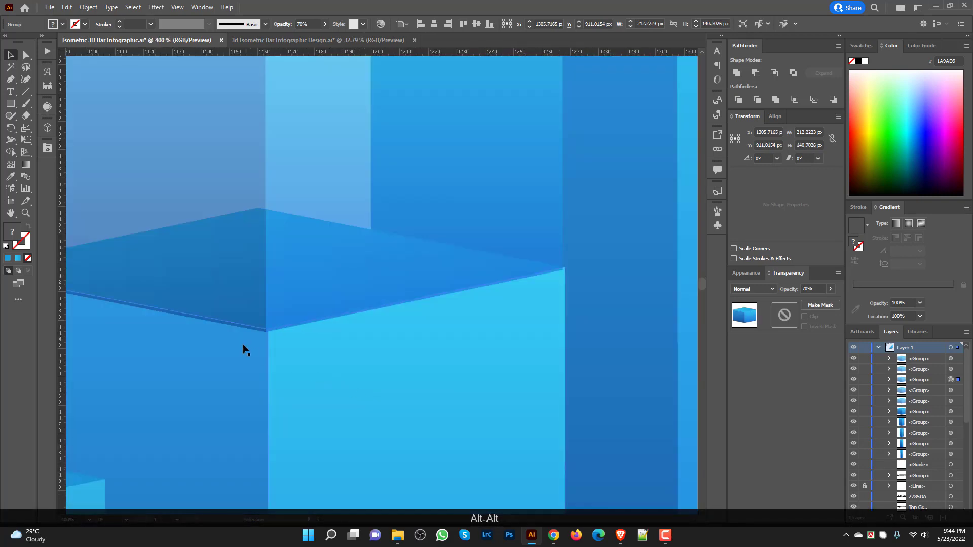
left_click_drag(243, 346, 355, 392)
scroll(362, 400, "up", 3)
mouse_move(419, 301)
left_mouse_down()
mouse_move(427, 287)
mouse_move(426, 296)
left_mouse_up()
left_click(445, 358)
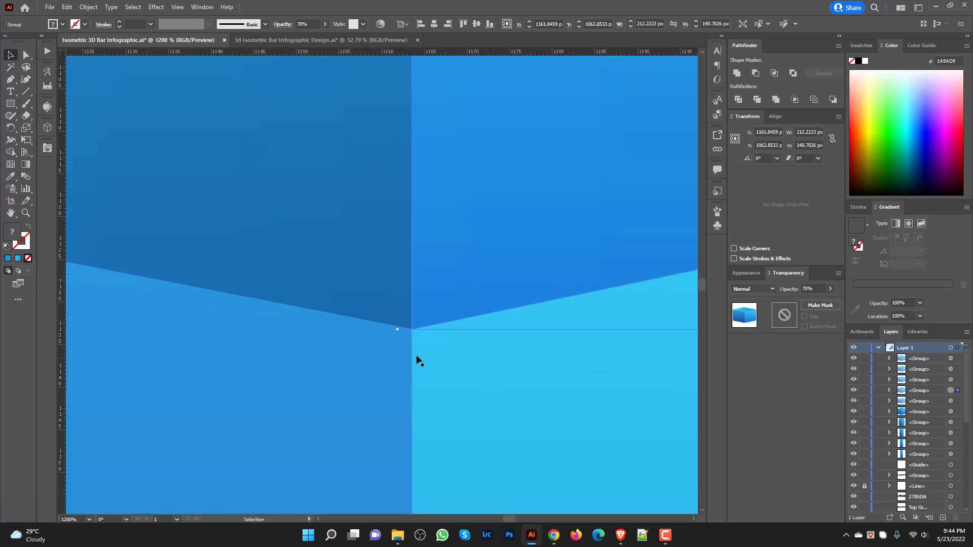
Step: Nudge the second-shortest bar's translucent block horizontally to X 1161.7872 px, in line with the bar's front edge
scroll(417, 358, "up", 5)
scroll(402, 346, "up", 1)
left_click_drag(353, 269, 441, 472)
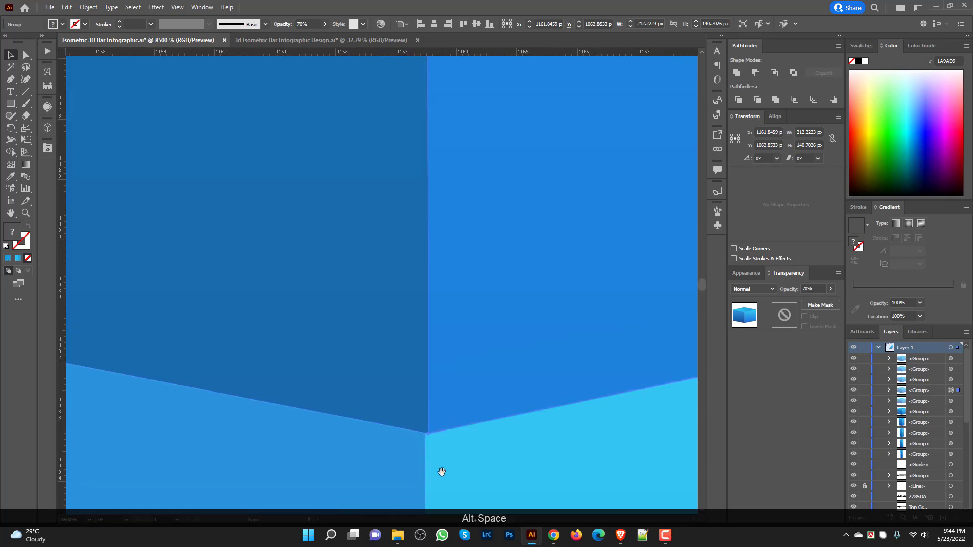
left_click_drag(435, 418, 431, 416)
scroll(466, 443, "up", 3)
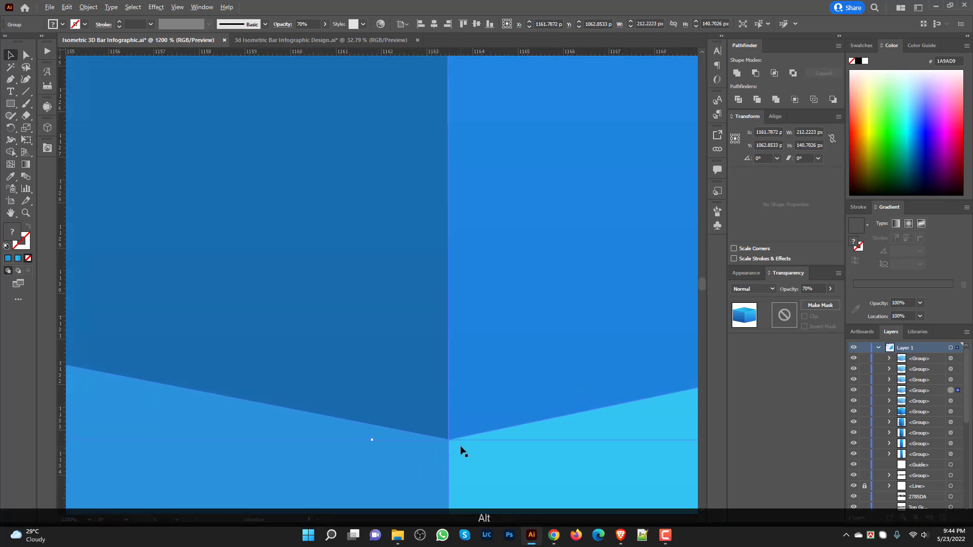
left_click_drag(487, 375, 378, 165)
left_click_drag(403, 296, 404, 296)
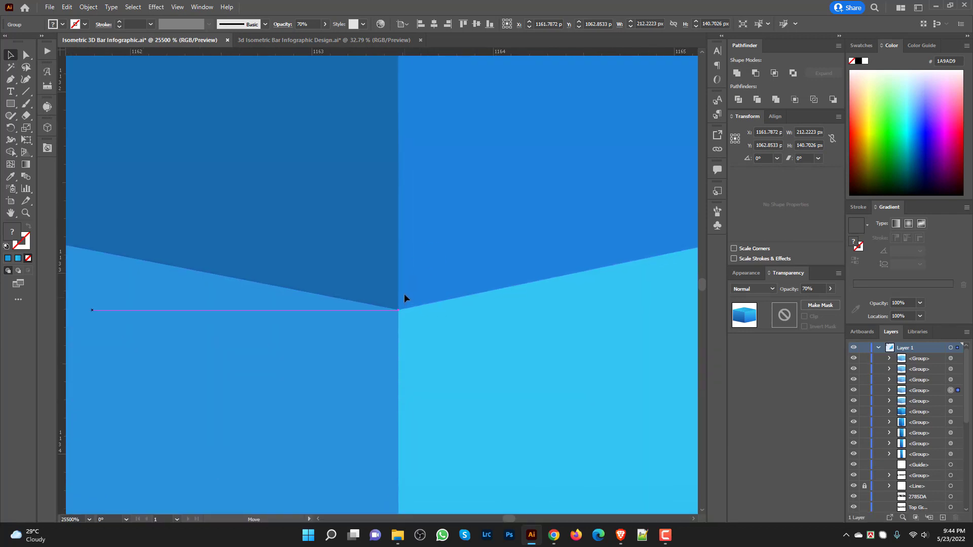
Step: Examine how closely the second-shortest bar's translucent block meets the bar's front corner and vertical front edge
scroll(432, 348, "down", 1)
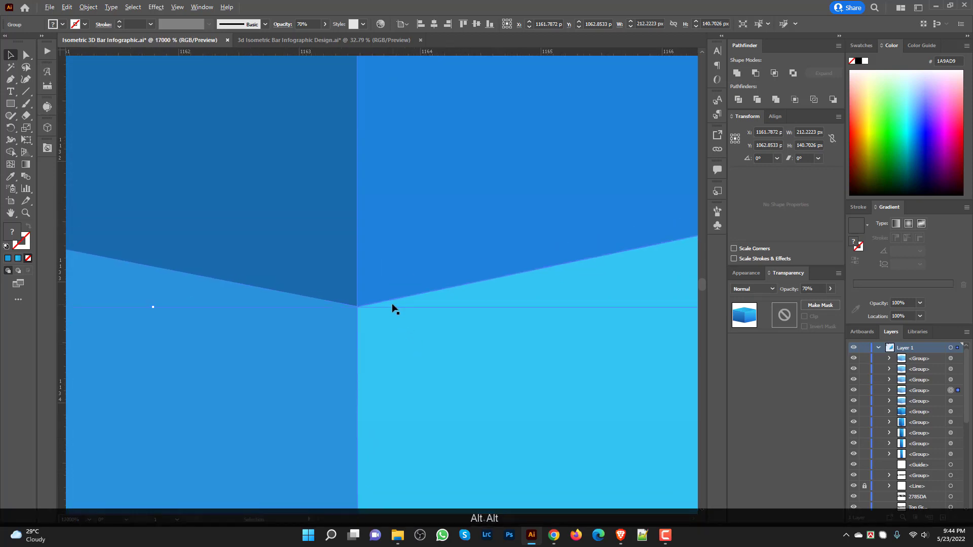
scroll(393, 305, "up", 3)
left_click_drag(629, 447, 265, 4)
left_click_drag(492, 129, 386, 115)
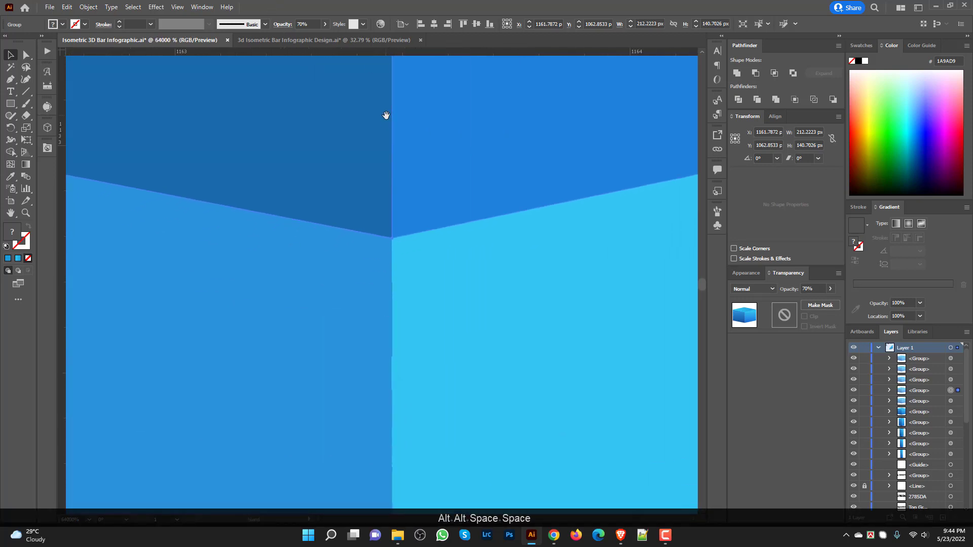
left_click_drag(576, 416, 397, 224)
key("space")
left_click_drag(222, 404, 318, 5)
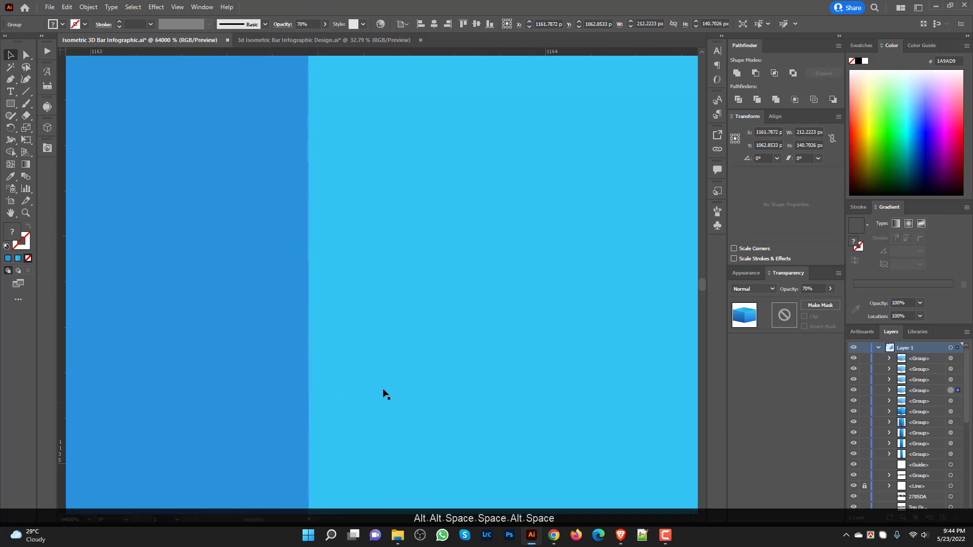
scroll(383, 394, "down", 3)
scroll(450, 211, "up", 2)
Step: In outline view, realign the second-shortest bar's translucent block to the bar's corner with a final move of 0.03 px horizontally and 0.14 px down, and return to preview
key("ctrl+y")
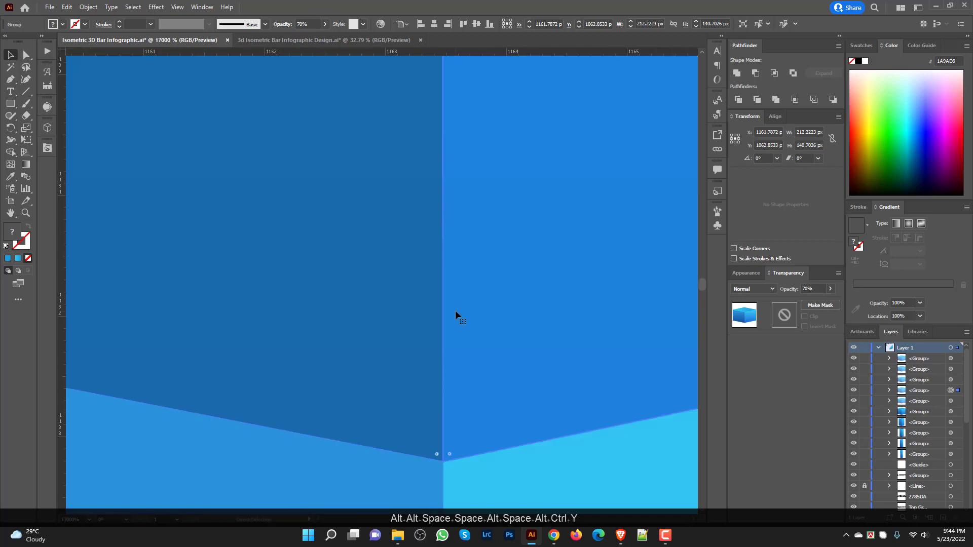
left_click(465, 397)
scroll(473, 455, "down", 3)
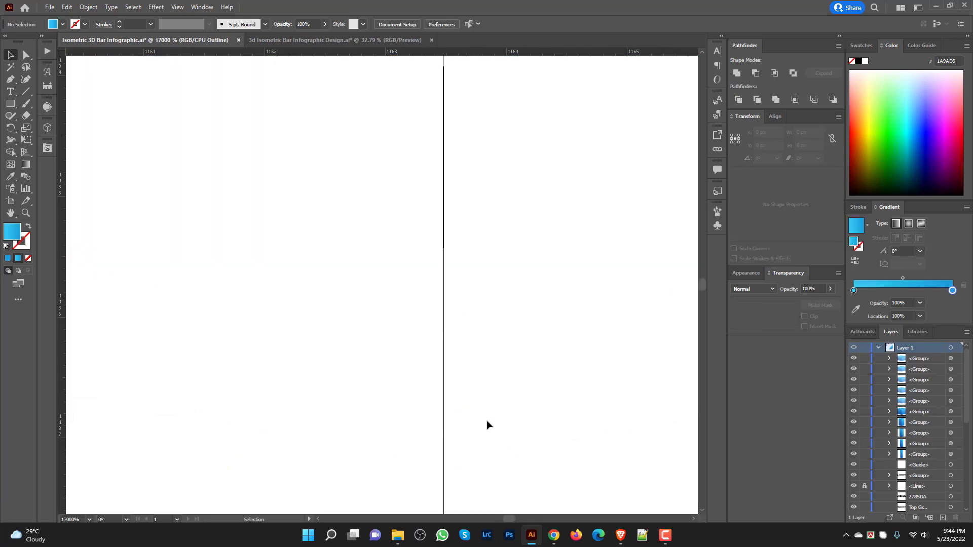
scroll(482, 420, "up", 5)
left_click_drag(445, 423, 441, 405)
key("space")
left_click_drag(471, 497, 441, 361)
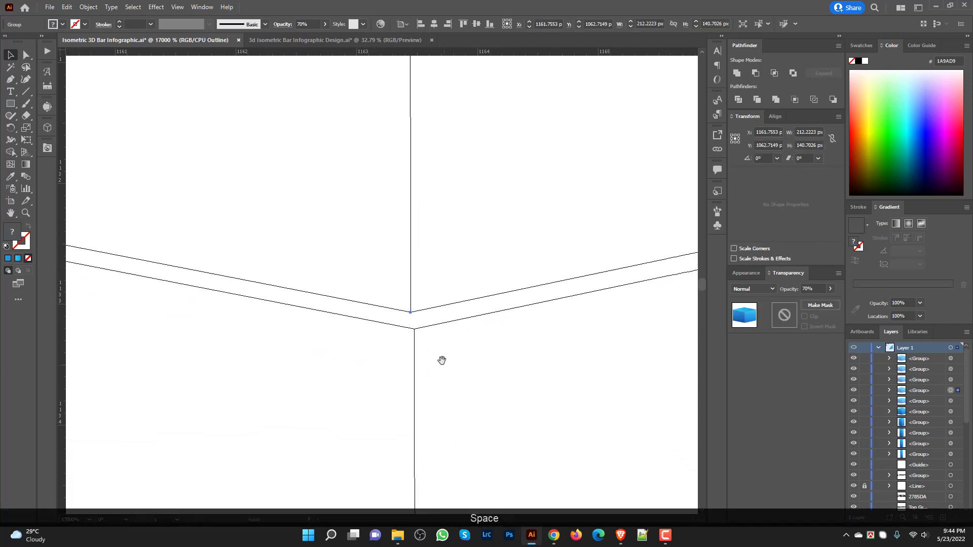
left_click_drag(413, 304, 415, 315)
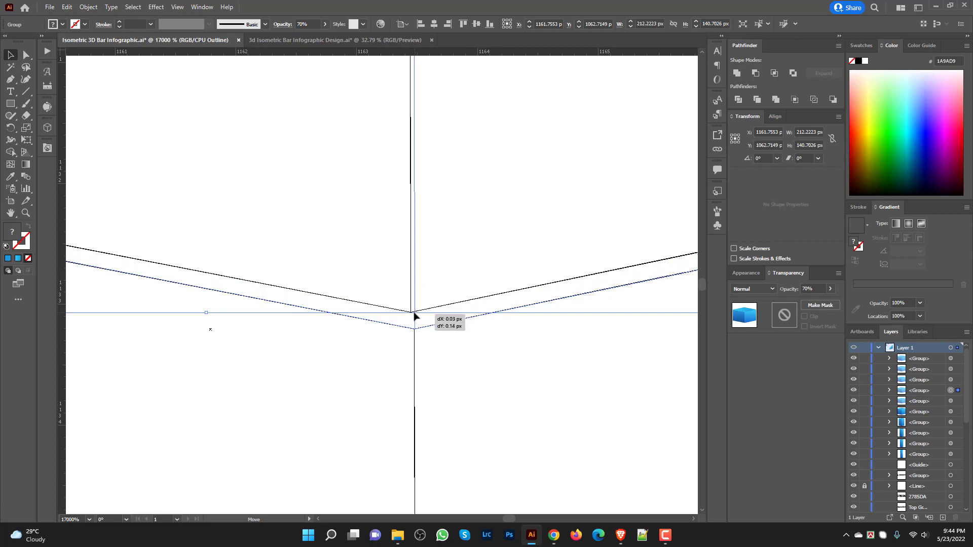
left_click_drag(414, 317, 414, 331)
left_click(462, 373)
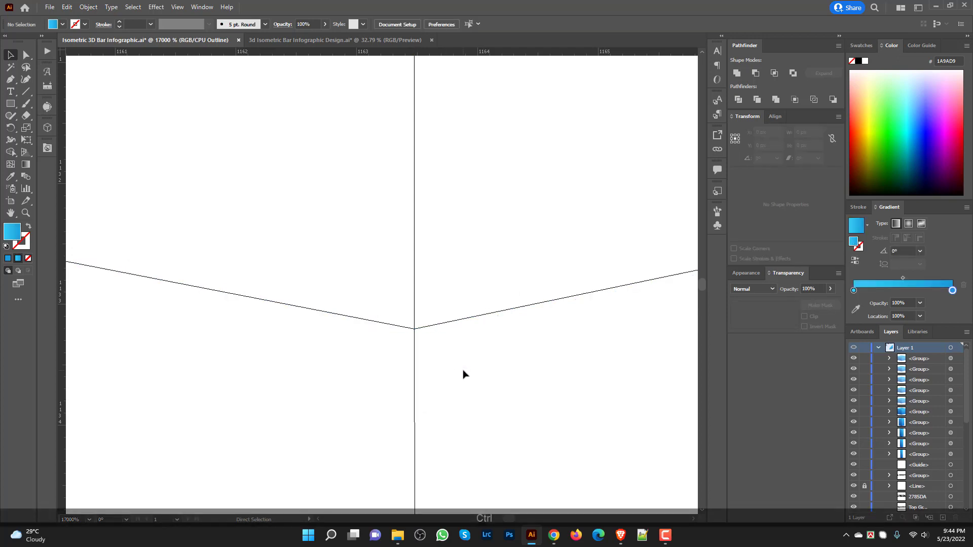
key("ctrl+y")
Step: Move all five bars with their translucent blocks toward the artboard's lower right, centred at about X 1297, Y 951 px
scroll(463, 374, "down", 15)
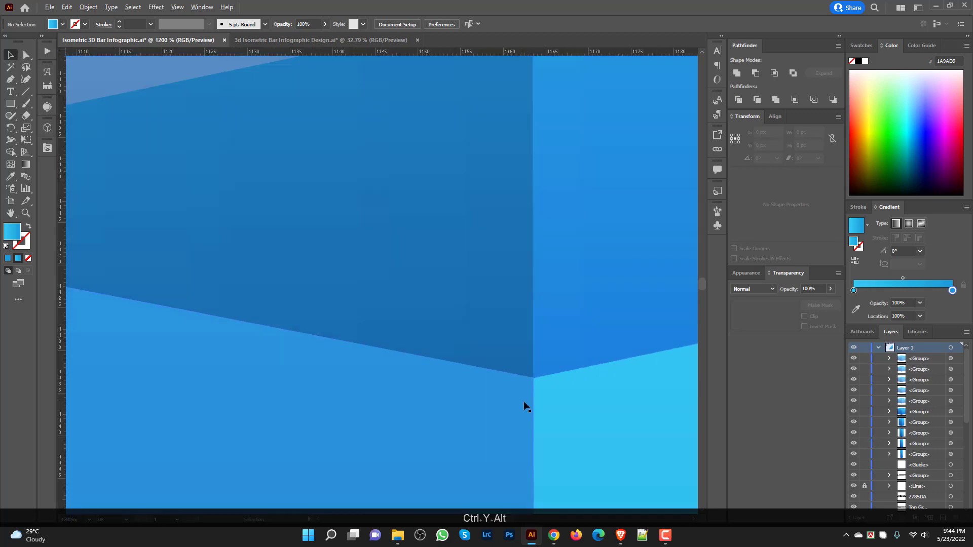
scroll(337, 400, "down", 2)
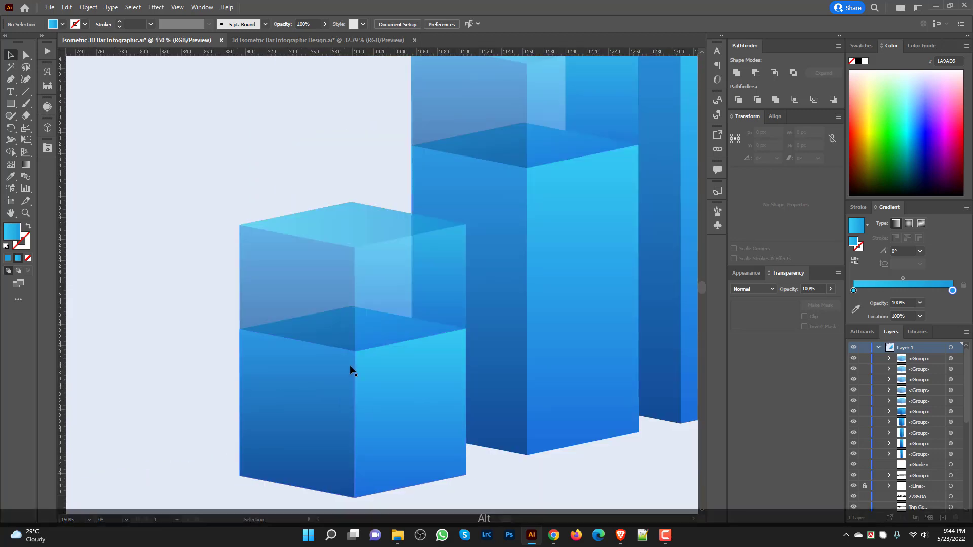
scroll(254, 351, "up", 10)
scroll(330, 397, "down", 12)
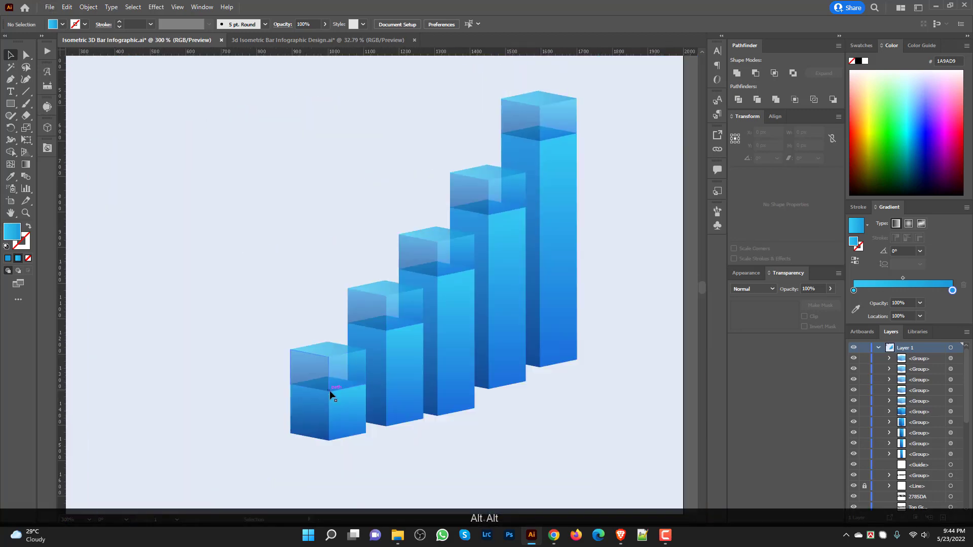
left_click_drag(433, 485, 436, 419)
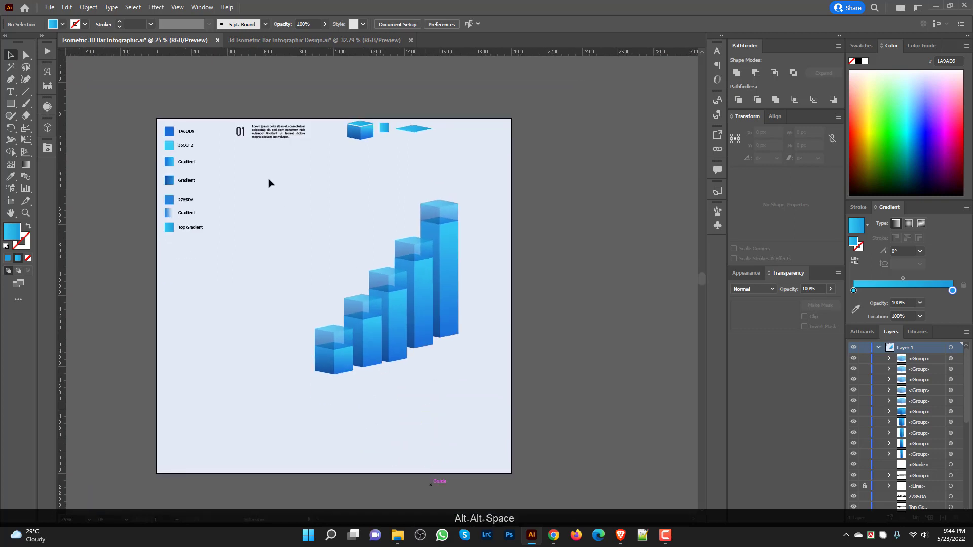
left_click_drag(501, 397, 446, 187)
left_click_drag(415, 315, 452, 355)
left_click_drag(453, 348, 453, 349)
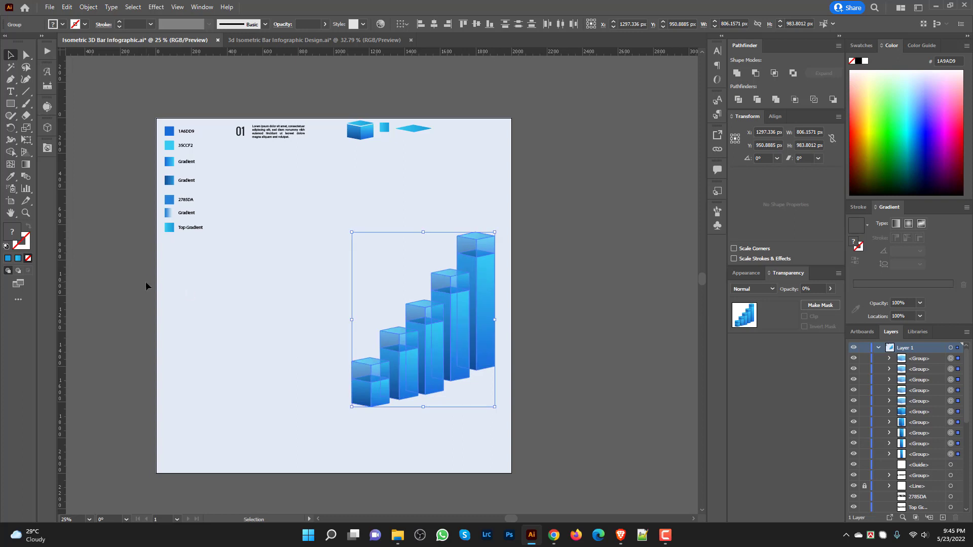
left_click(319, 333)
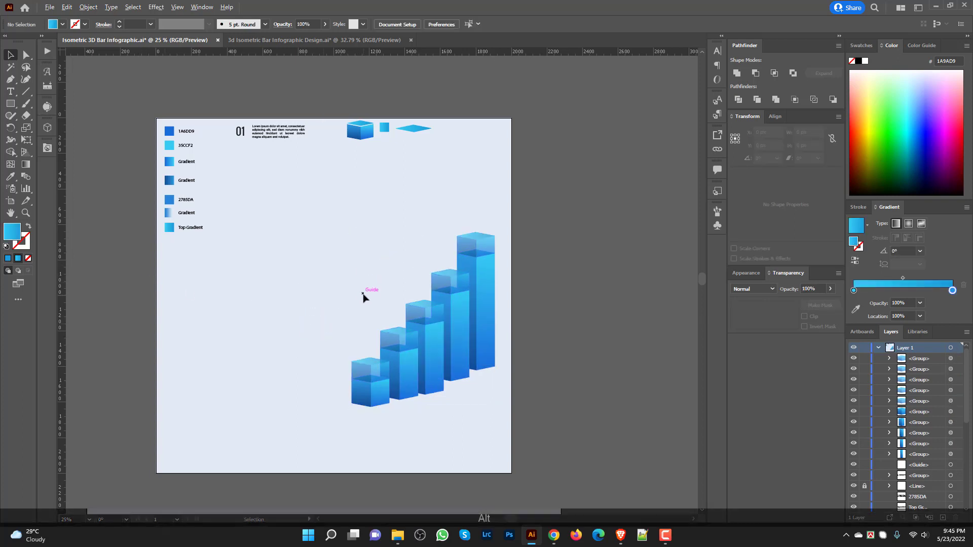
Step: Draw a vertical line about 1382 px long in the empty area beside the bars, at X 478 px
scroll(362, 294, "up", 1)
scroll(362, 294, "down", 1)
left_click_drag(318, 314, 331, 303)
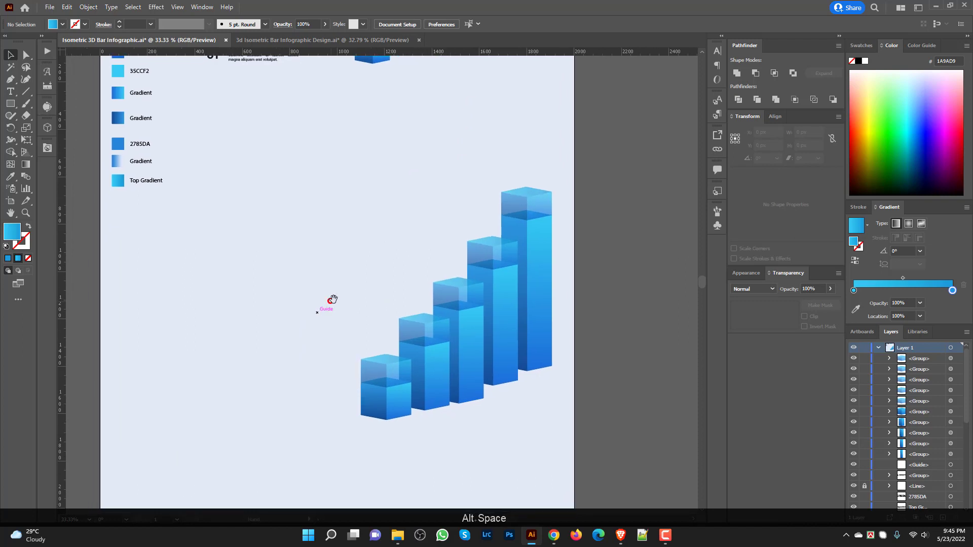
left_click(26, 90)
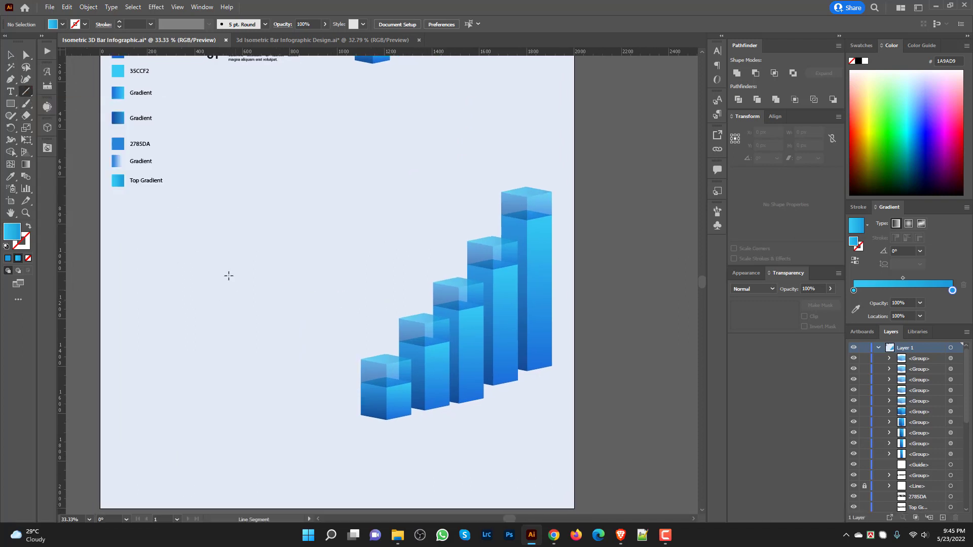
left_click(199, 143)
left_click(510, 295)
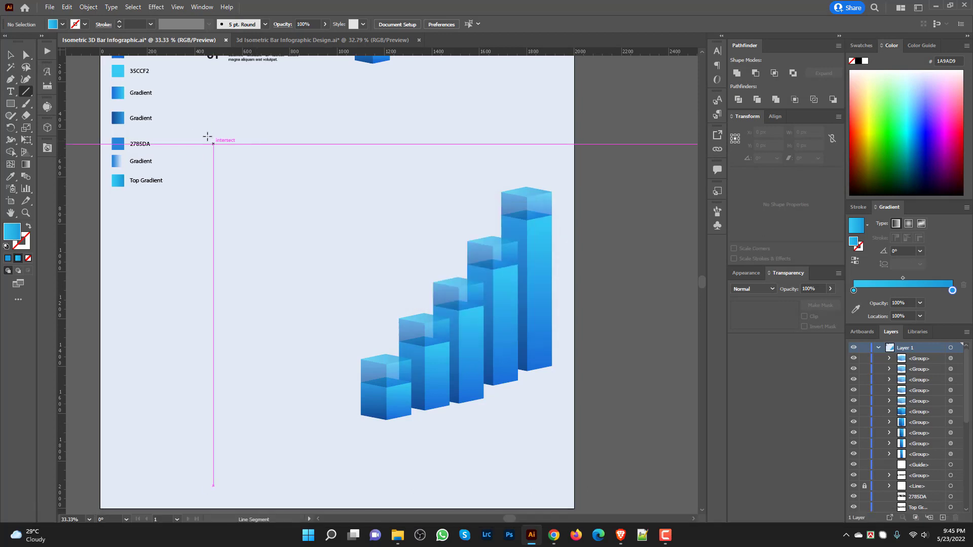
left_click_drag(213, 131, 259, 459)
key("v")
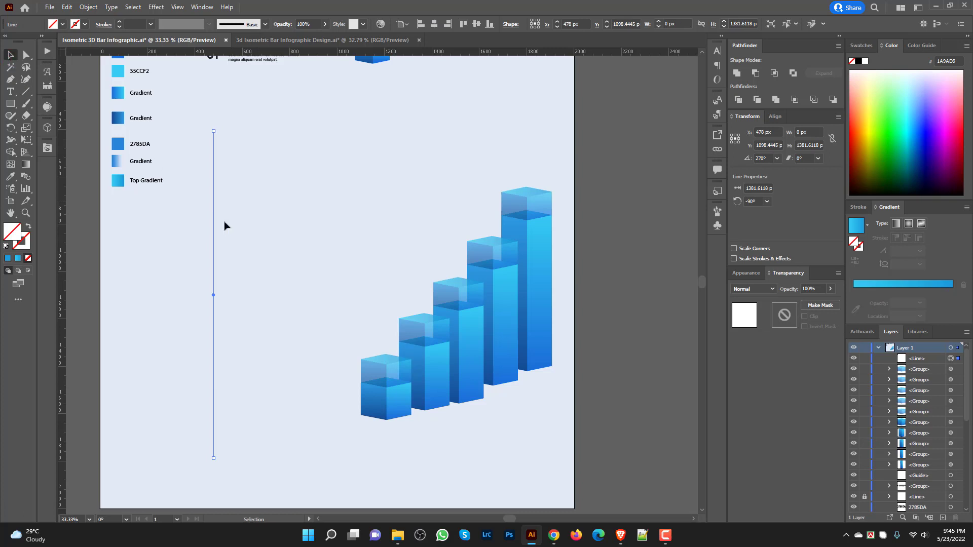
Step: Shift the vertical line slightly away from the bars to about X 450, Y 1094 px
left_click(224, 226)
left_click_drag(211, 249, 206, 249)
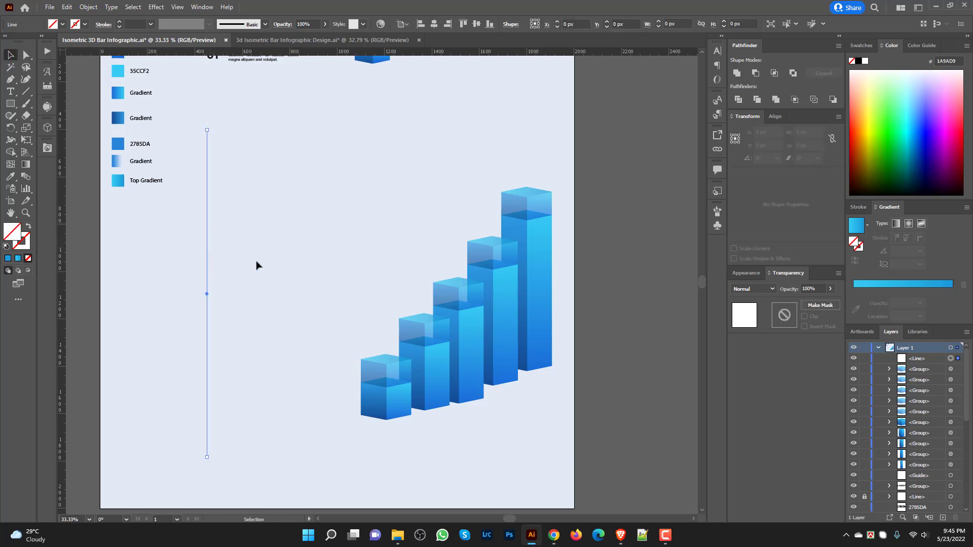
scroll(278, 286, "up", 1)
left_click(310, 285)
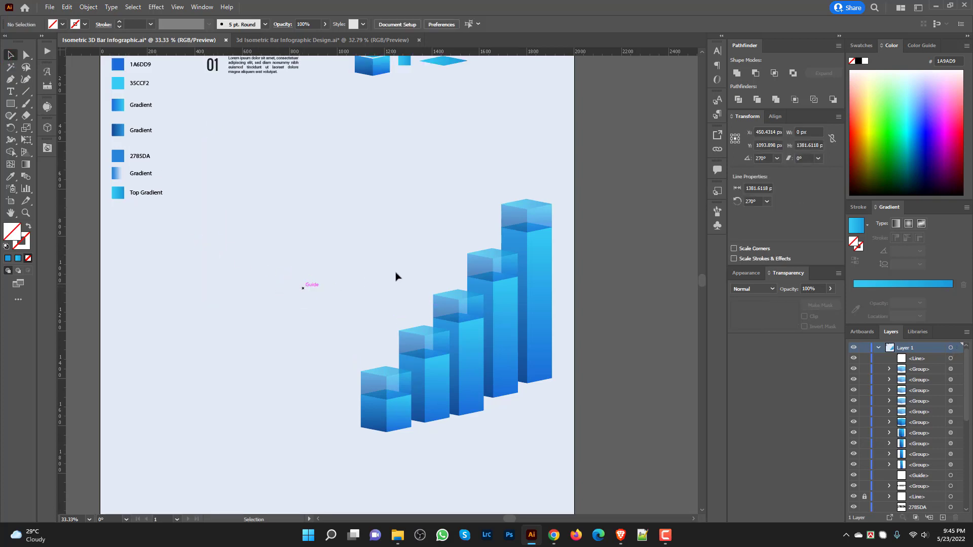
Step: Give the vertical line a solid blue 1 pt stroke
left_click_drag(186, 226, 279, 278)
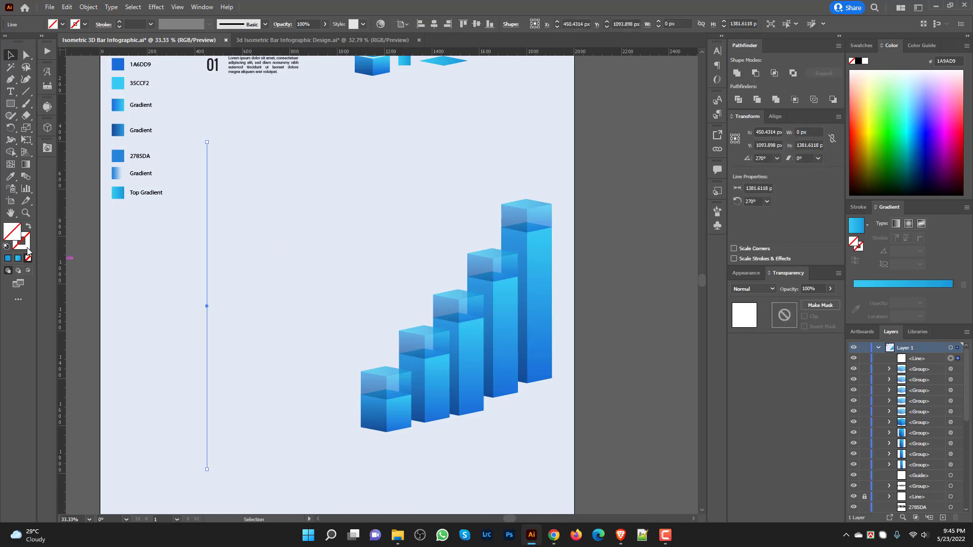
left_click(8, 259)
left_click(140, 272)
scroll(191, 277, "up", 2)
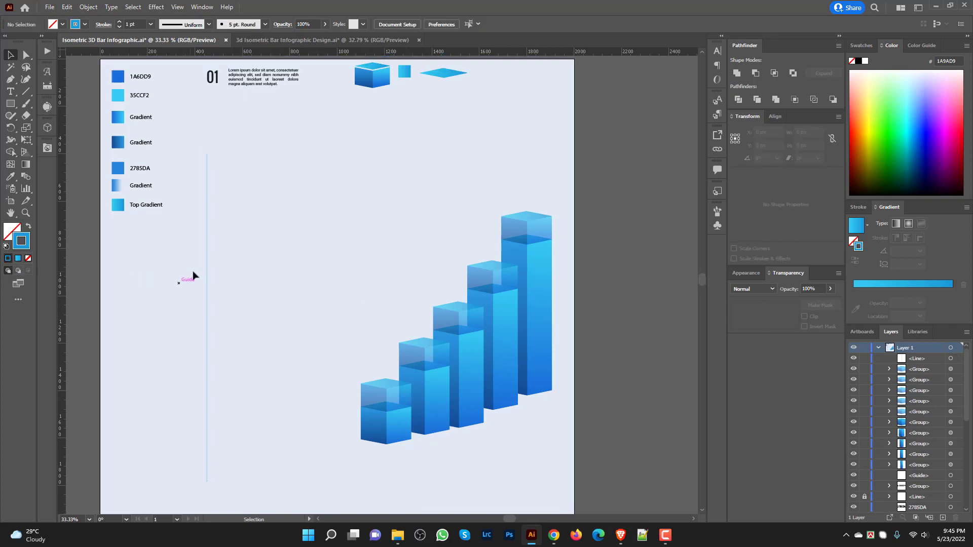
Step: With the Pen tool, draw a diagonal from the tallest bar's translucent block's back top corner (X 1798, Y 643 px) to its lower left corner (X 1694, Y 762 px)
left_click(9, 81)
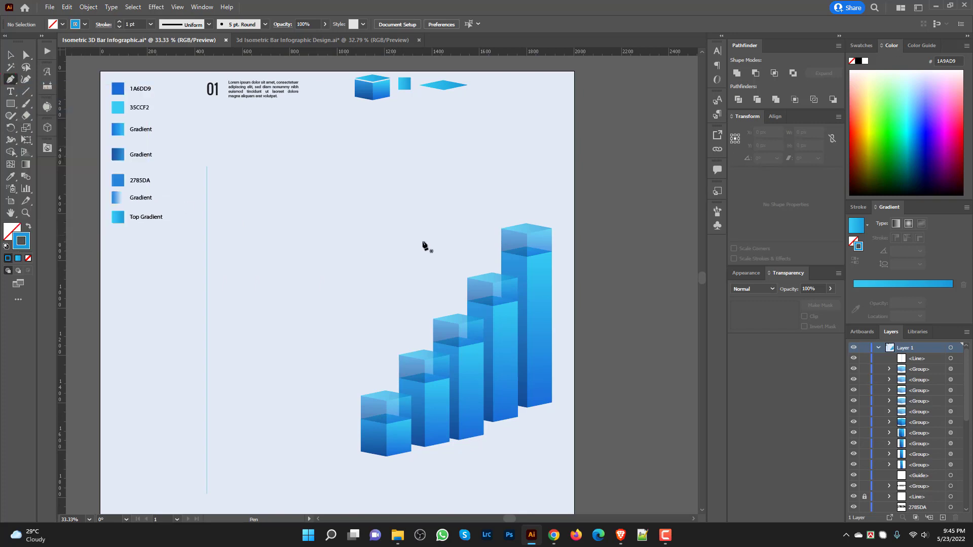
scroll(571, 231, "up", 1)
scroll(526, 224, "up", 1)
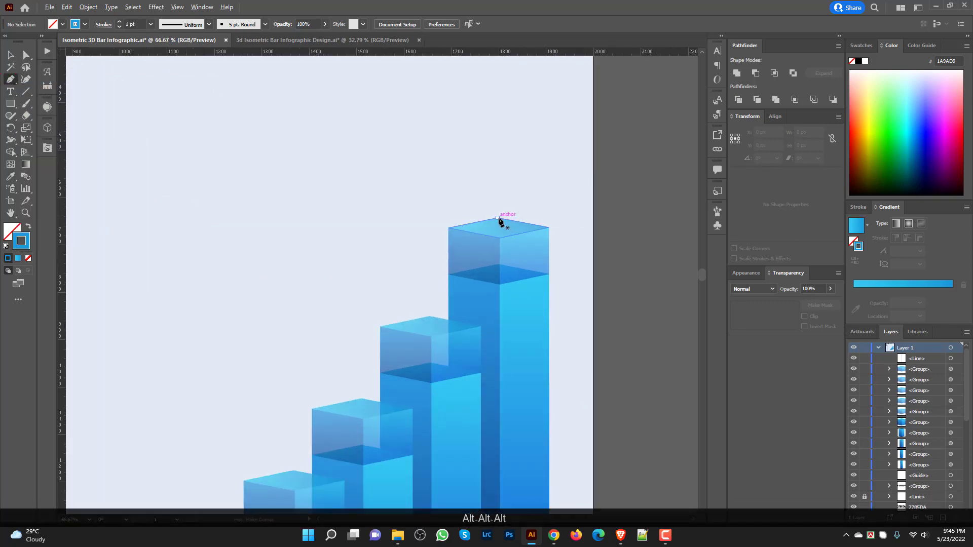
scroll(504, 220, "up", 2)
scroll(501, 224, "up", 3)
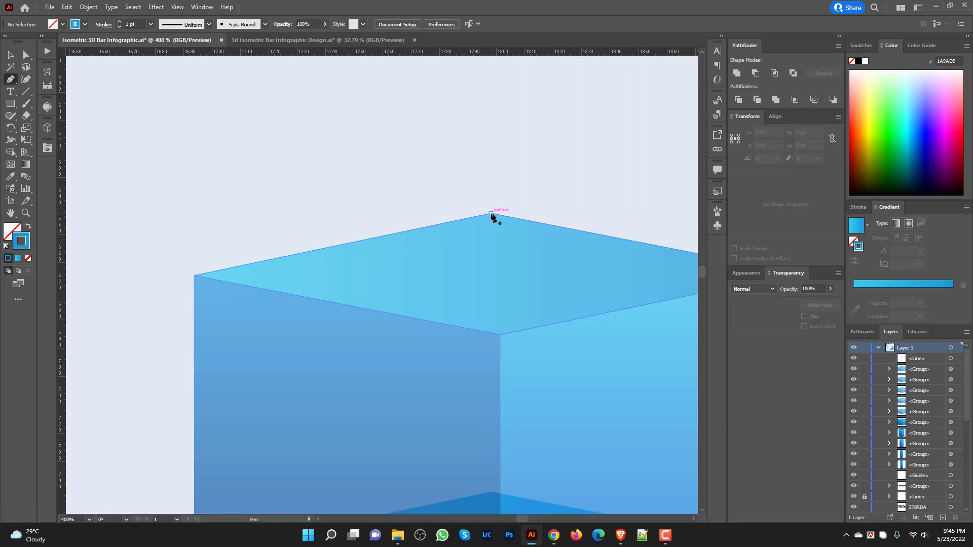
key("shift")
key("shift")
key("shift")
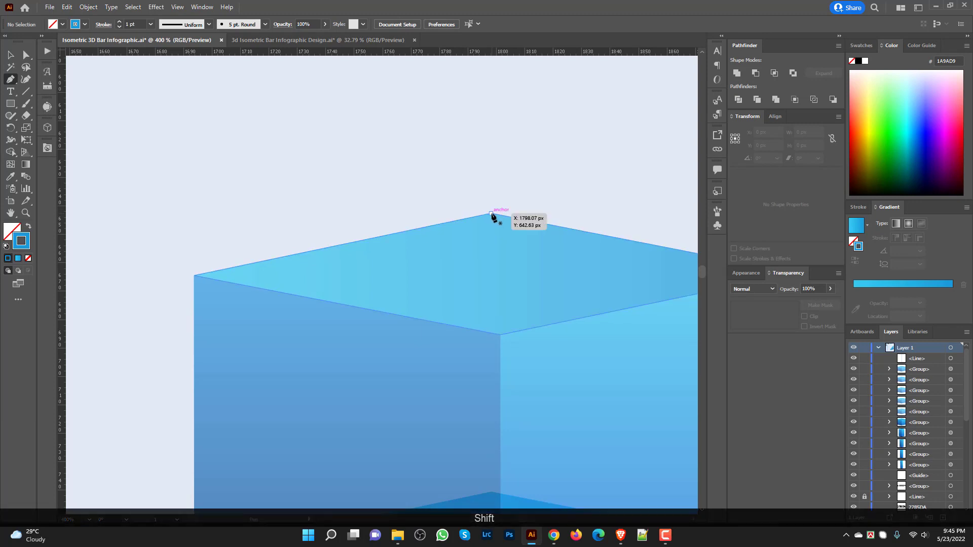
left_click(491, 213)
scroll(495, 213, "down", 5)
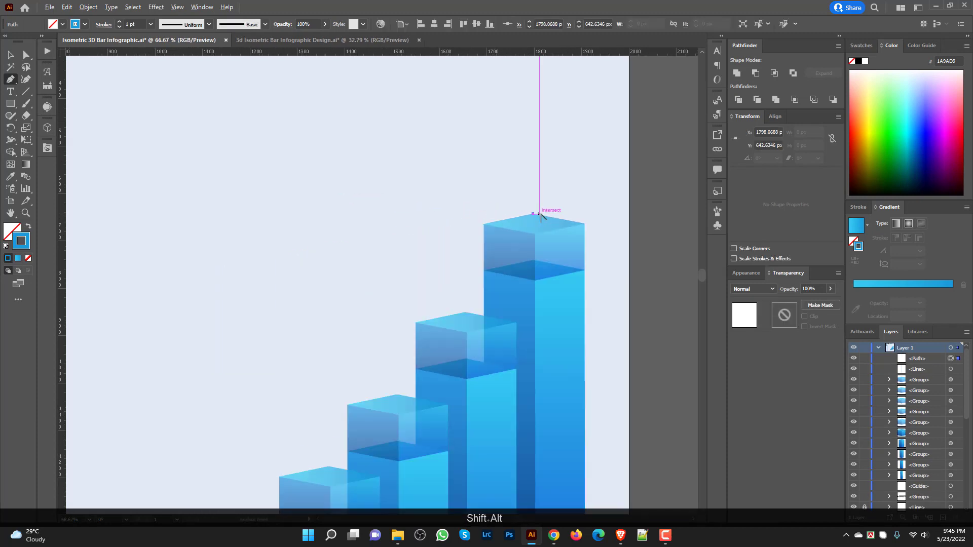
scroll(508, 238, "up", 2)
scroll(400, 310, "up", 4)
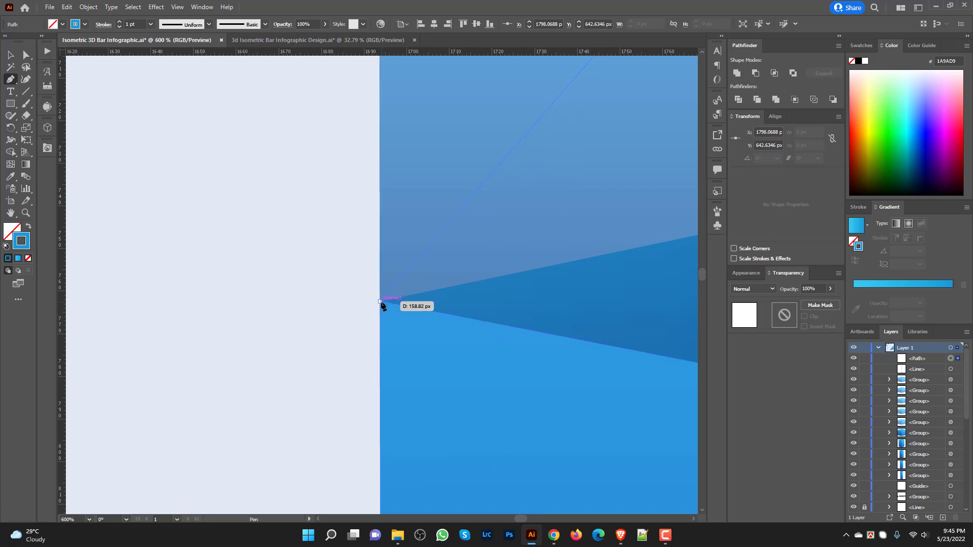
left_click(380, 301)
scroll(482, 299, "down", 3)
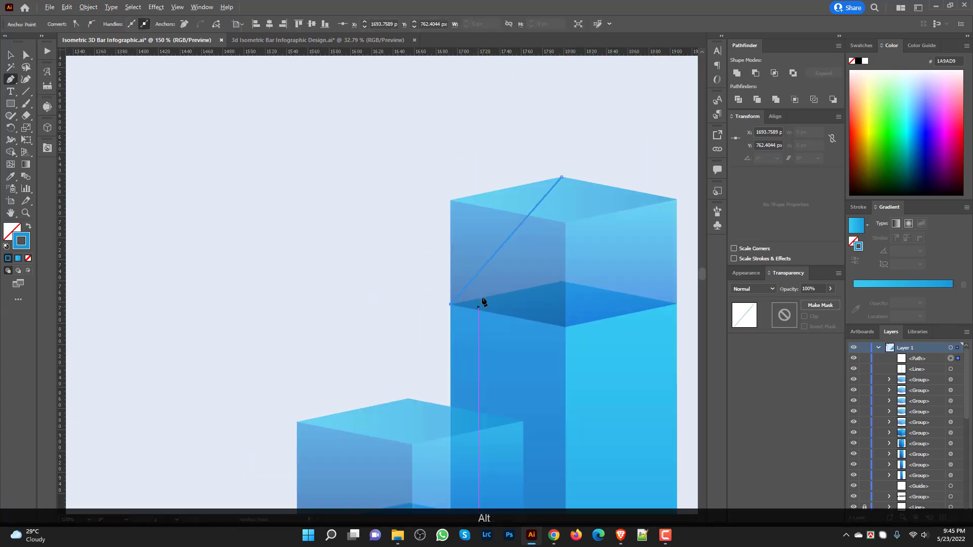
Step: Extend the diagonal horizontally to the vertical line at X 450 px, go up about 116 px, and close the outline at the block's back top corner
scroll(435, 314, "up", 5)
scroll(521, 386, "down", 10)
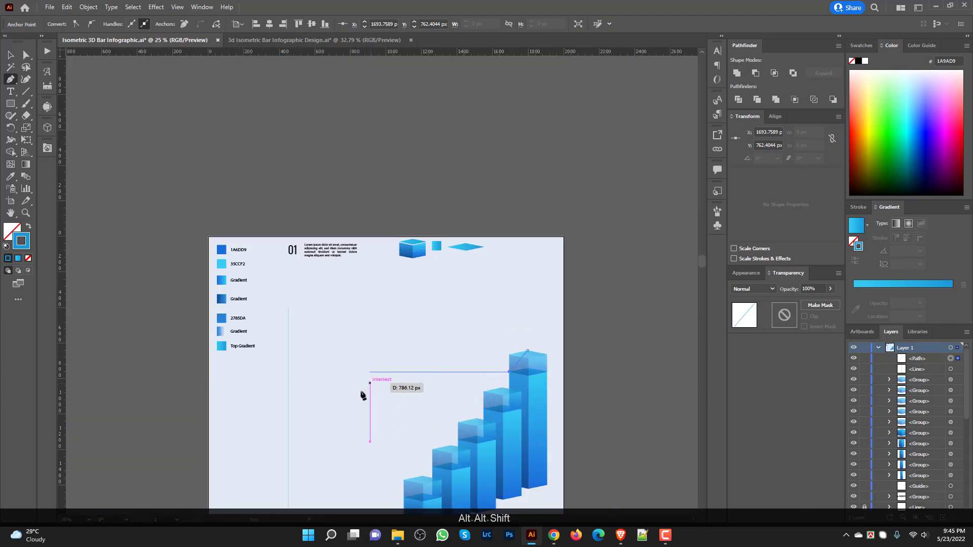
left_click(289, 372)
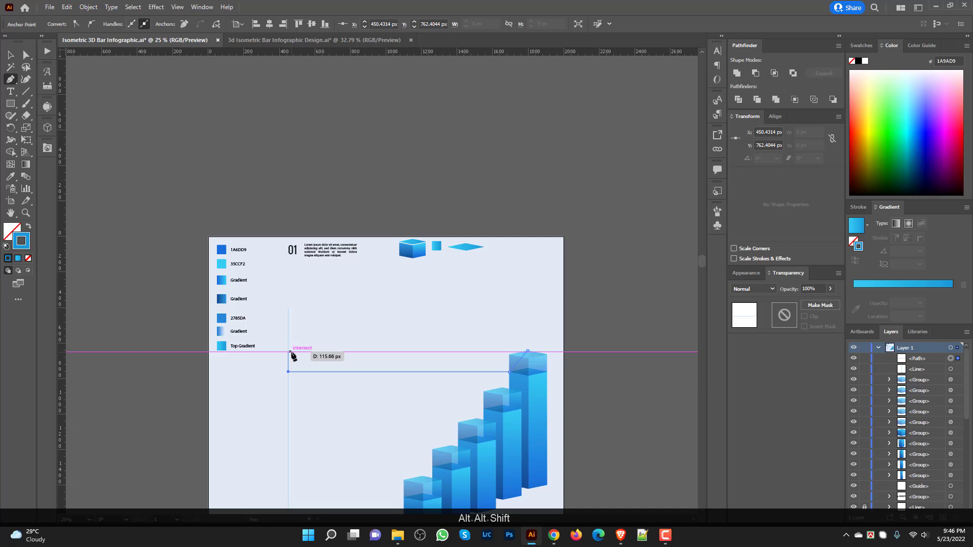
left_click(290, 352)
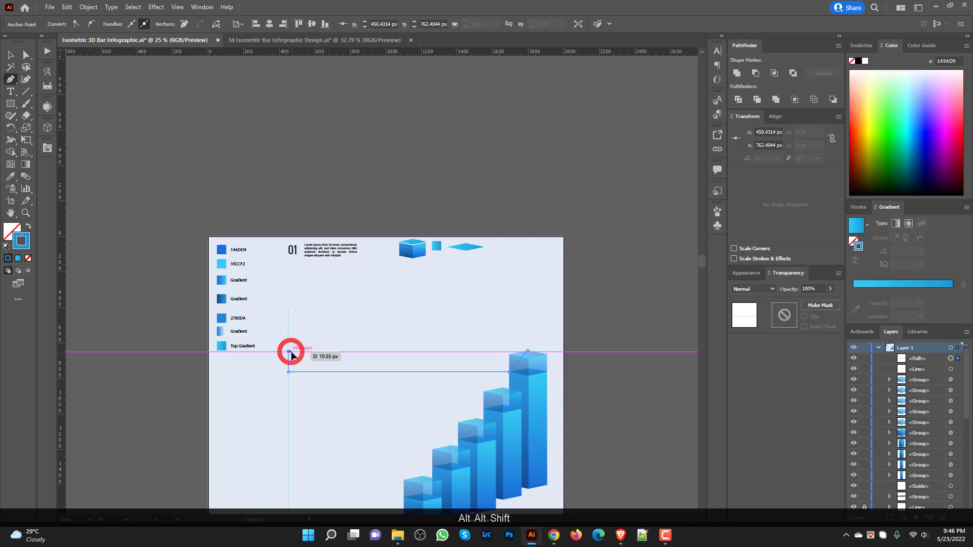
left_click(528, 351)
scroll(528, 355, "down", 3)
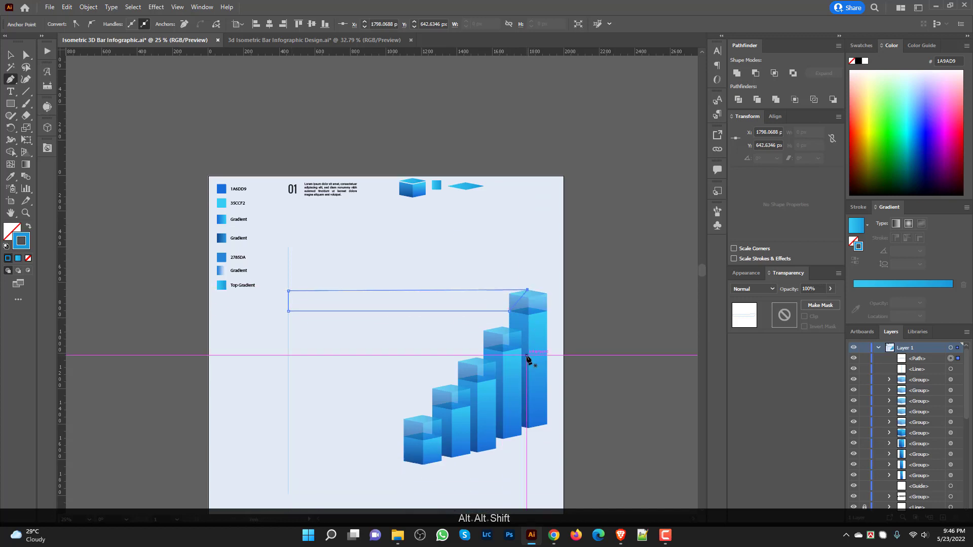
left_click(10, 55)
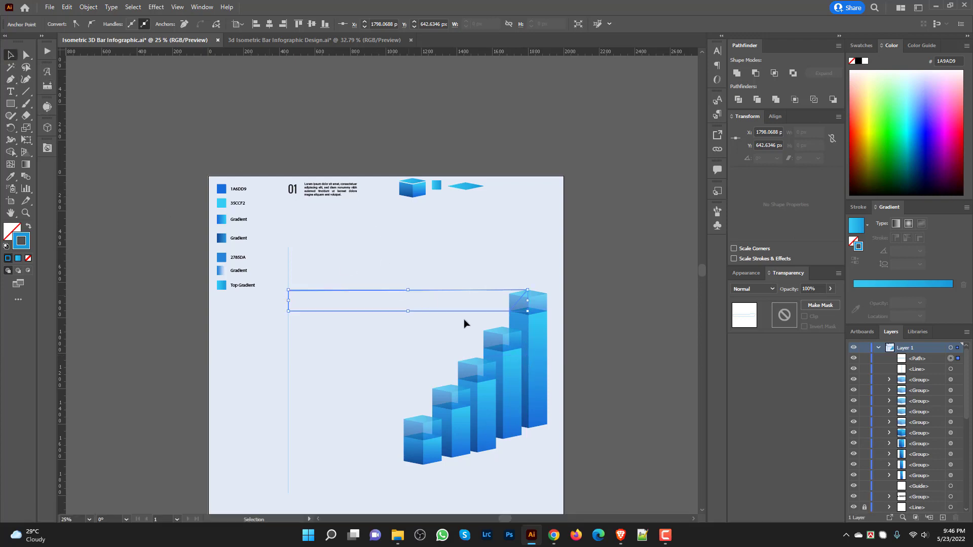
left_click(423, 341)
Step: Draw a Pen diagonal on the second-tallest bar's translucent block from its back top corner (X 1654, Y 851 px) to its lower left corner (Y 970 px)
scroll(473, 339, "up", 1)
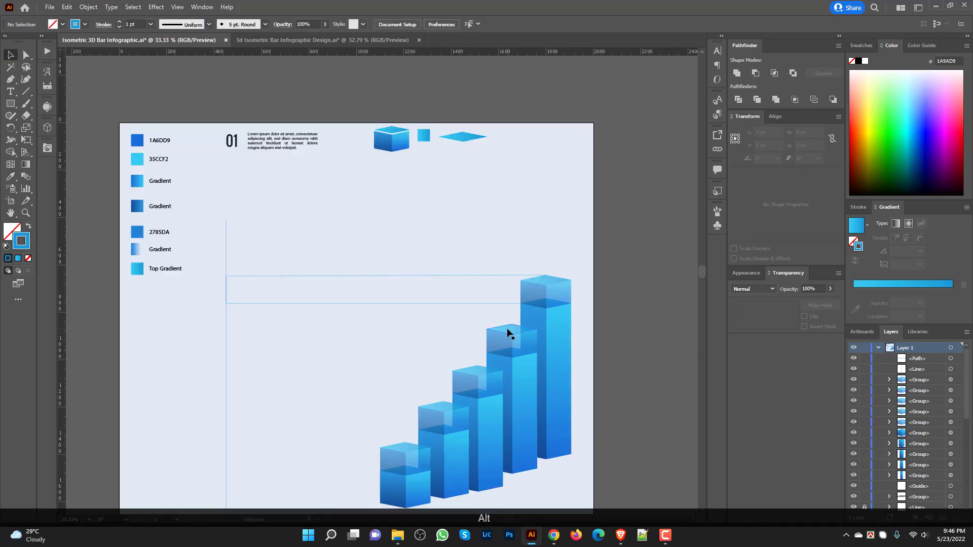
key("p")
scroll(523, 331, "up", 2)
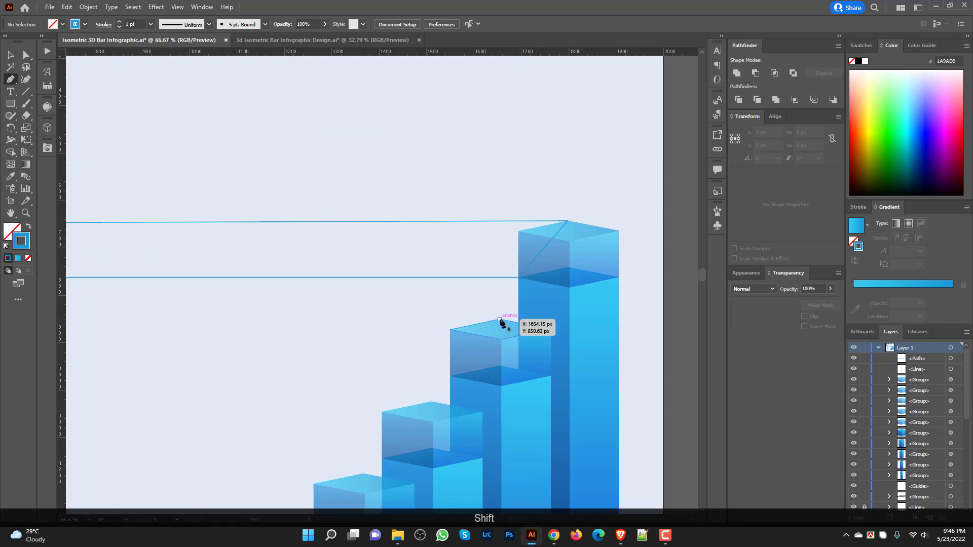
left_click(499, 320, "shift")
left_click(450, 376, "shift")
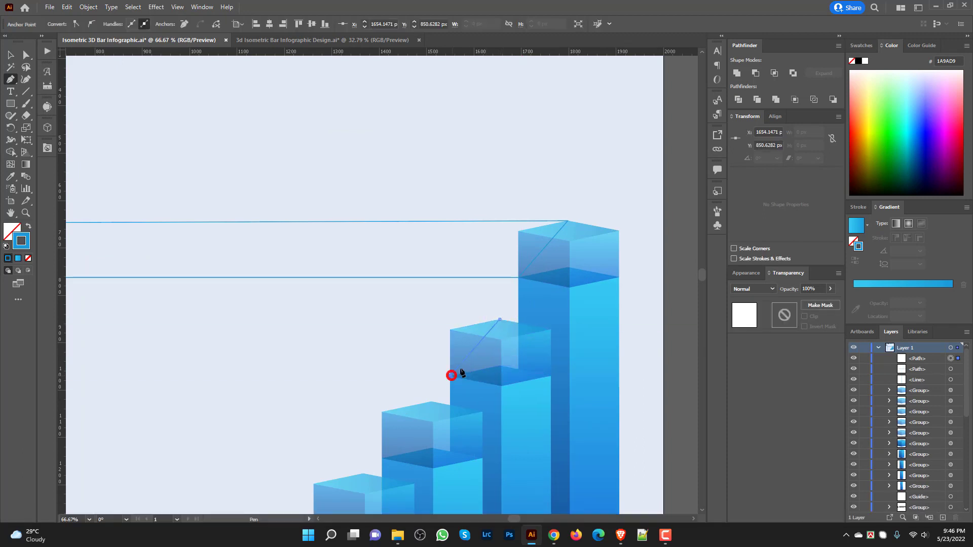
Step: Continue the second-tallest bar's path to the vertical line at Y 970 px, up to Y 851 px, and close it exactly on its starting anchor
scroll(365, 386, "down", 3)
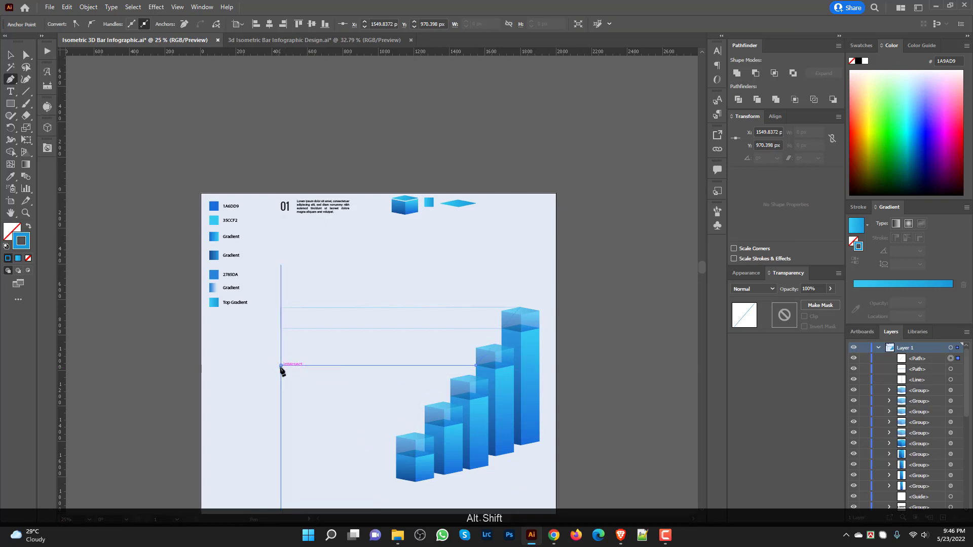
left_click(280, 365, "shift")
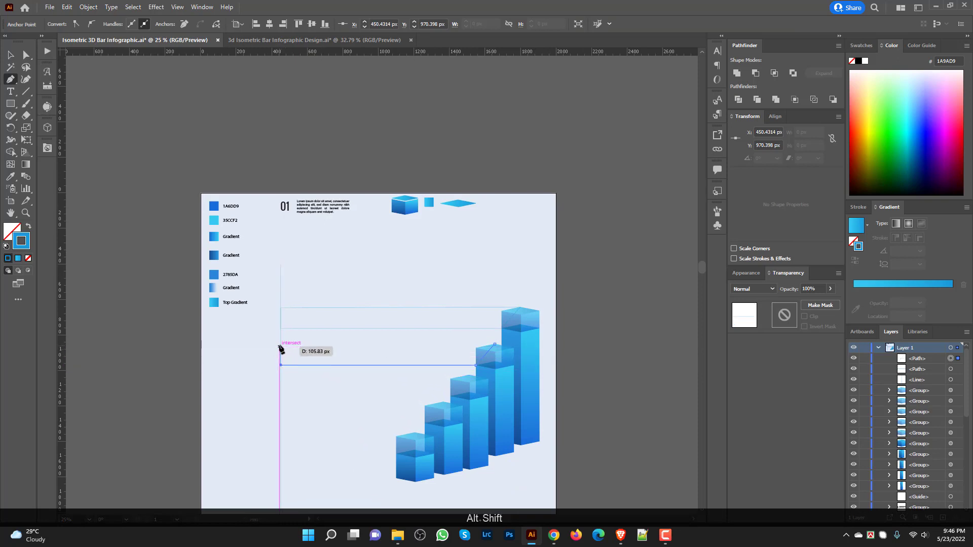
left_click(281, 344, "shift")
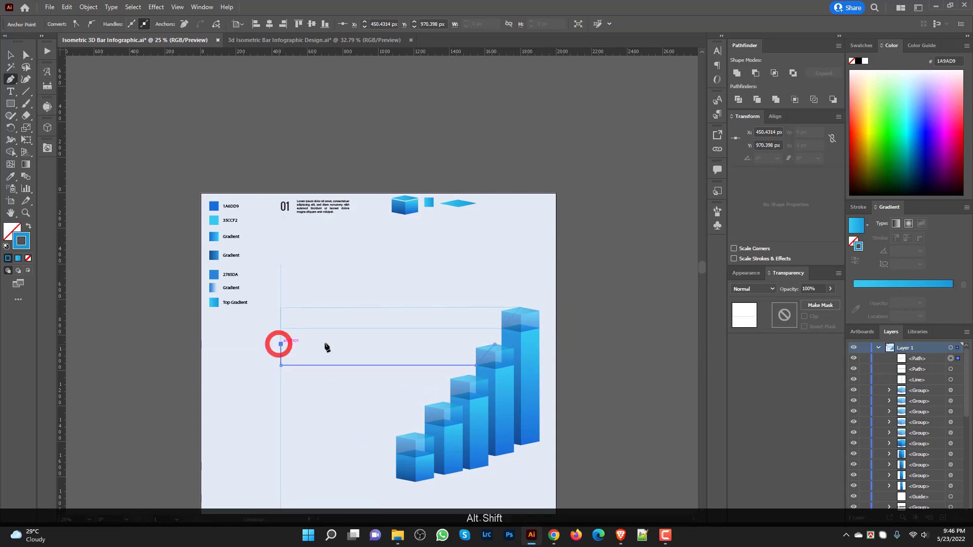
left_click(496, 344, "shift")
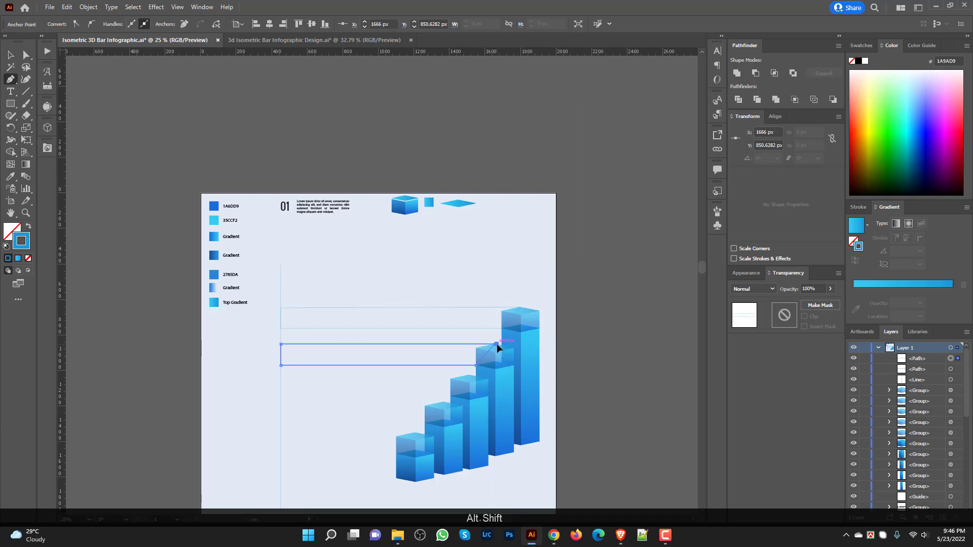
scroll(503, 347, "up", 3)
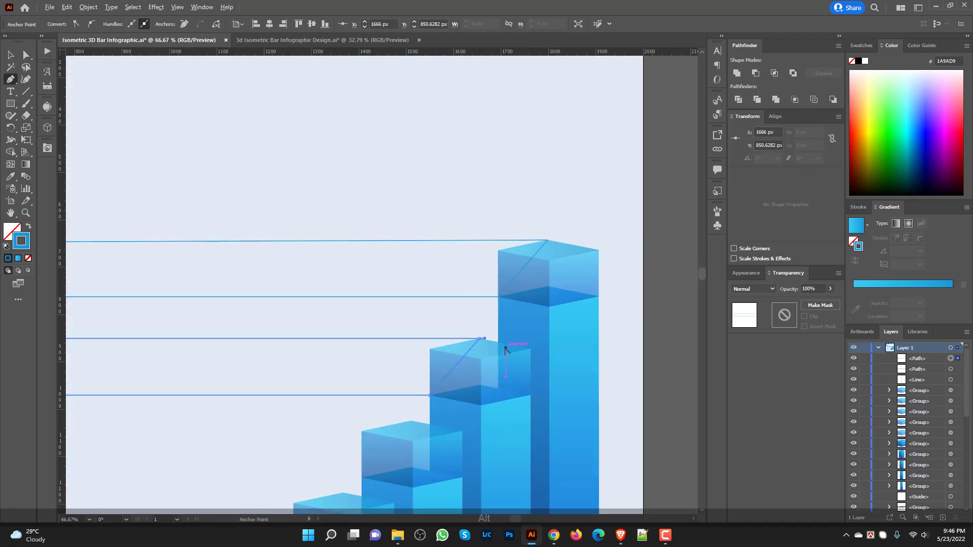
key("ctrl+z")
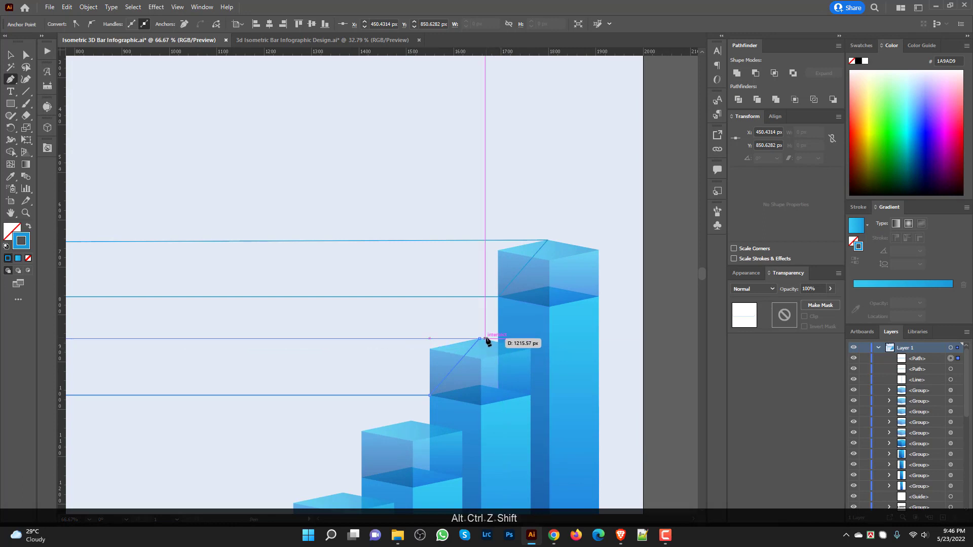
left_click(480, 339, "shift")
scroll(534, 380, "down", 2)
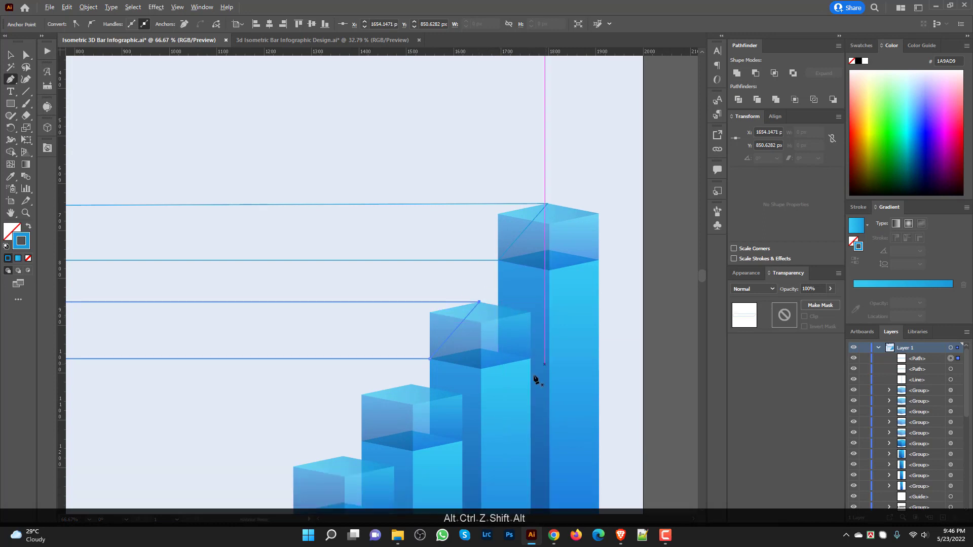
Step: Outline a closed path from the middle bar's translucent block, diagonally from X 1510, Y 1024 to Y 1144 px, out to X 442 px and back
left_click_drag(384, 420, 537, 342)
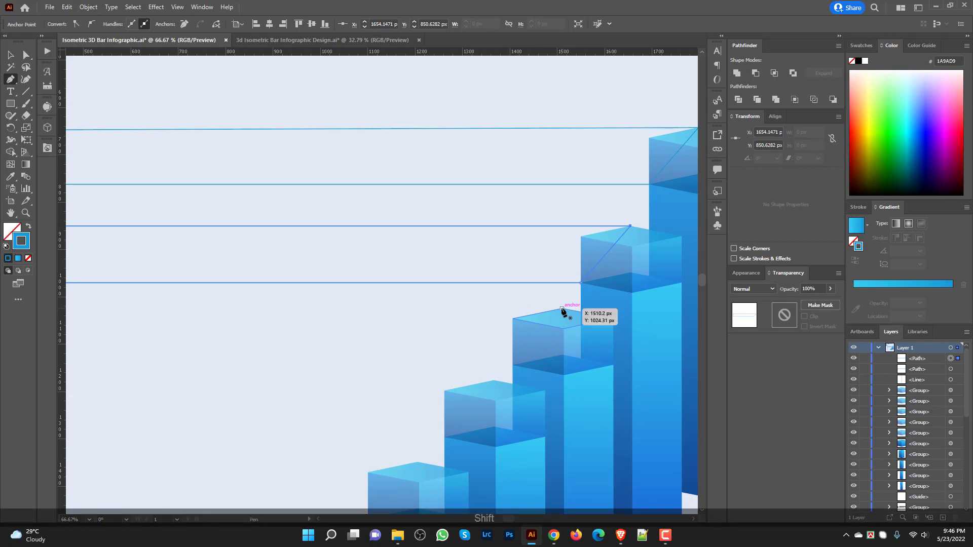
left_click(562, 308)
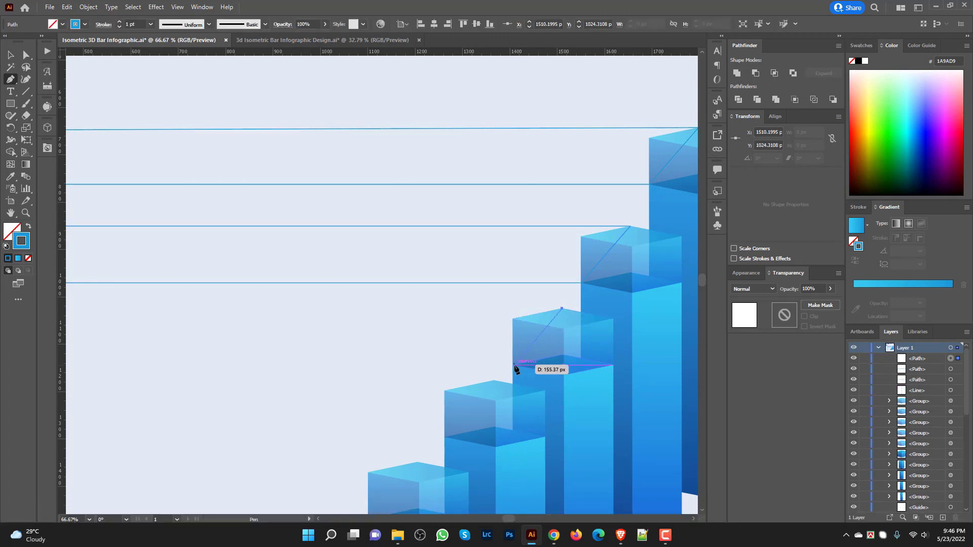
left_click(514, 364)
scroll(550, 360, "down", 1)
scroll(550, 360, "down", 2)
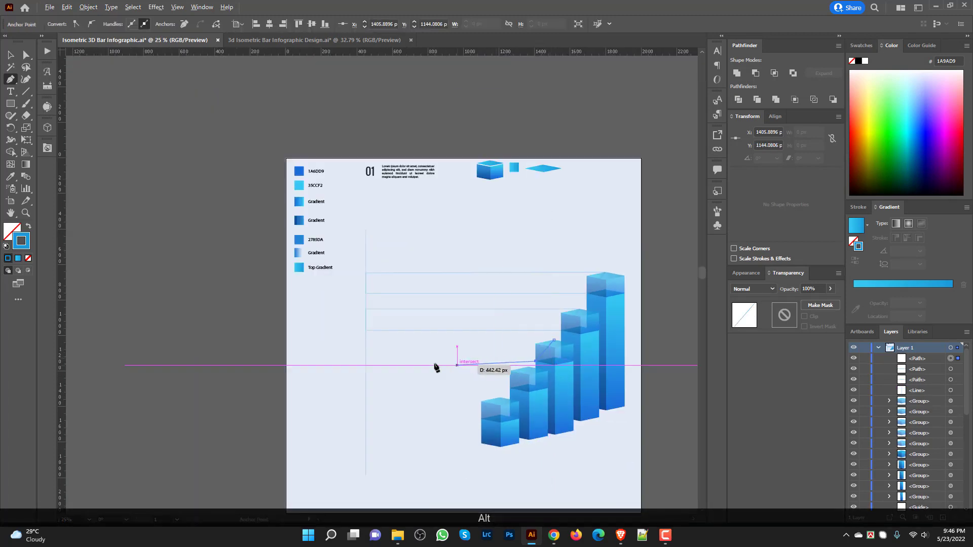
left_click(364, 361)
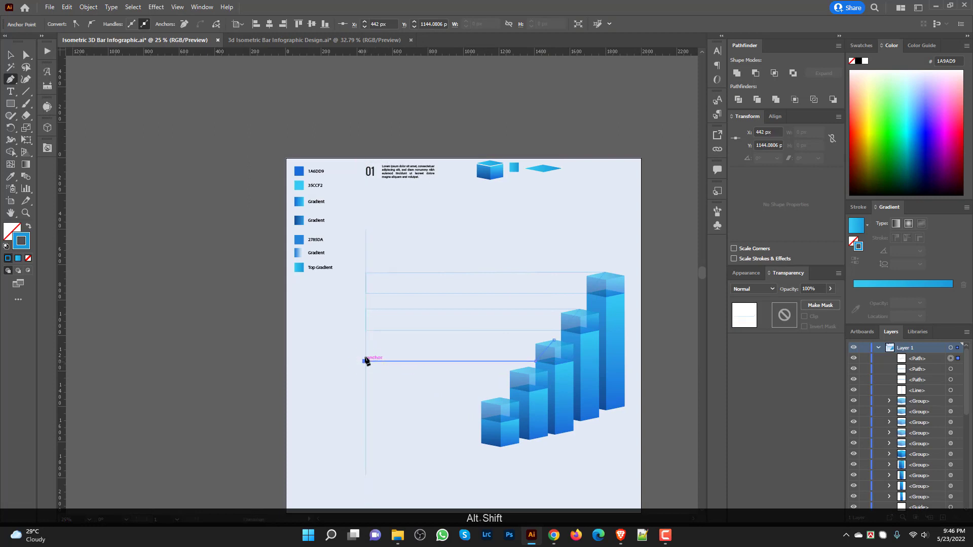
left_click(365, 340)
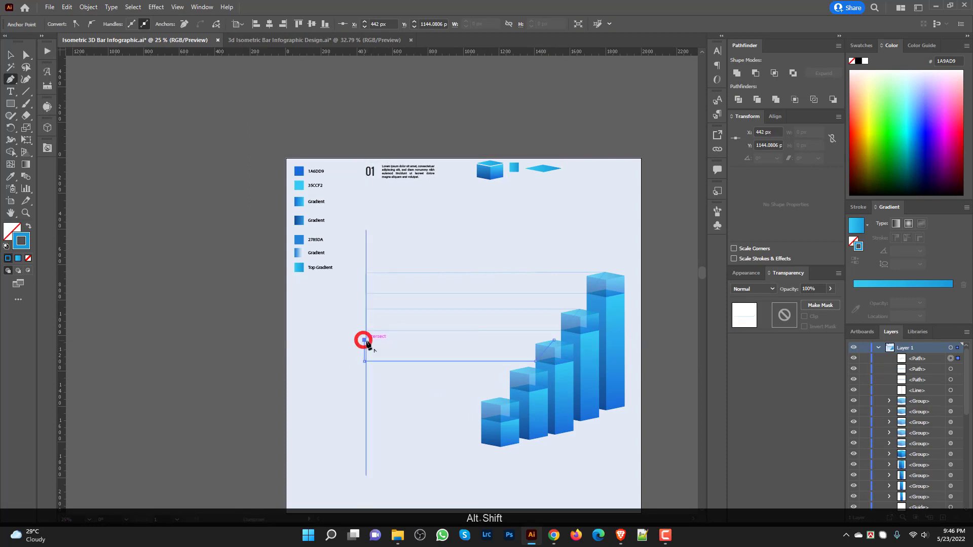
left_click(553, 339)
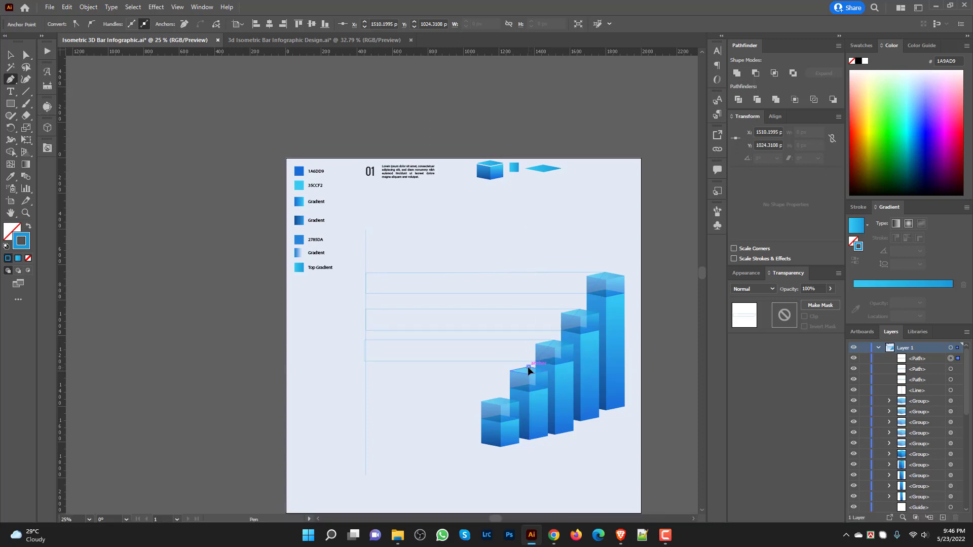
Step: Outline a closed path from the second-shortest bar's translucent block, diagonally from X 1366, Y 1176 to Y 1296 px, out to the vertical line and back
scroll(527, 366, "up", 3)
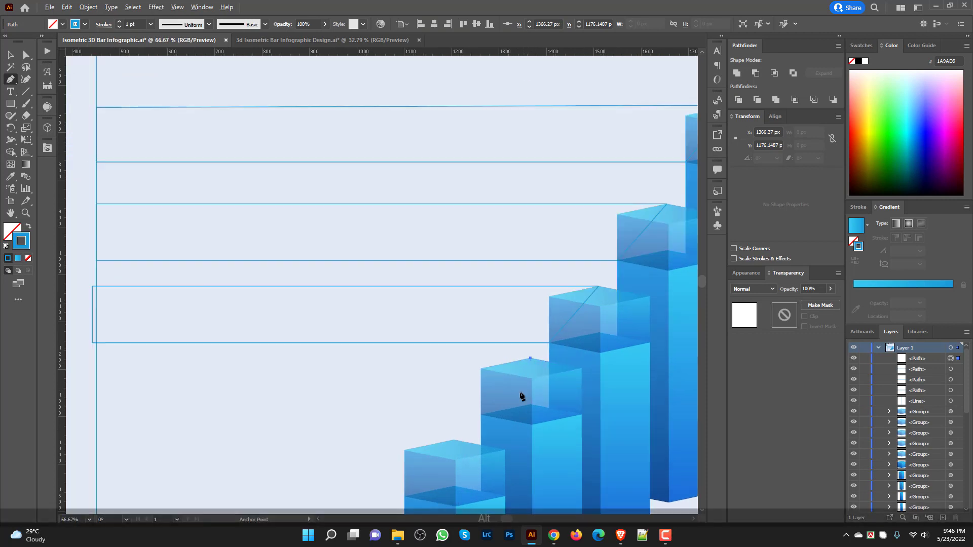
left_click(481, 414)
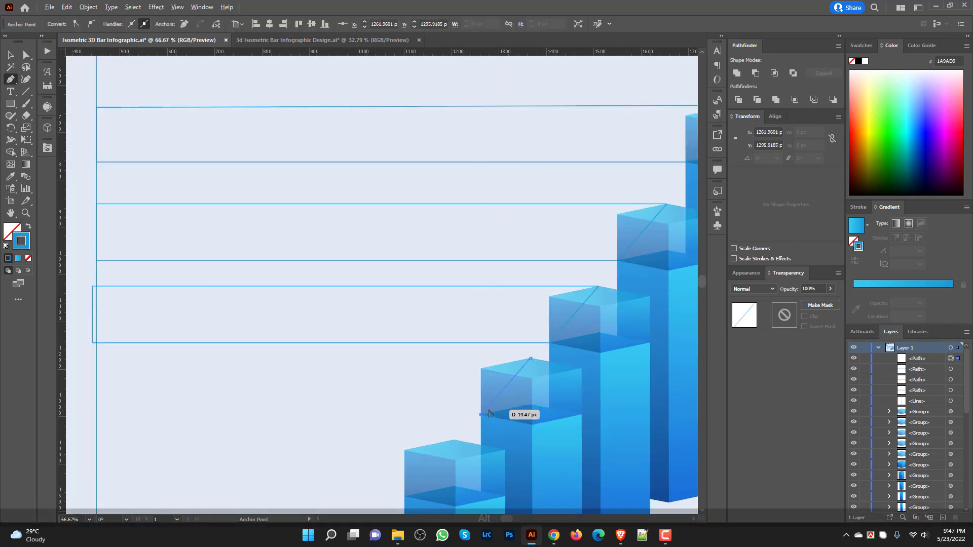
left_click(96, 415)
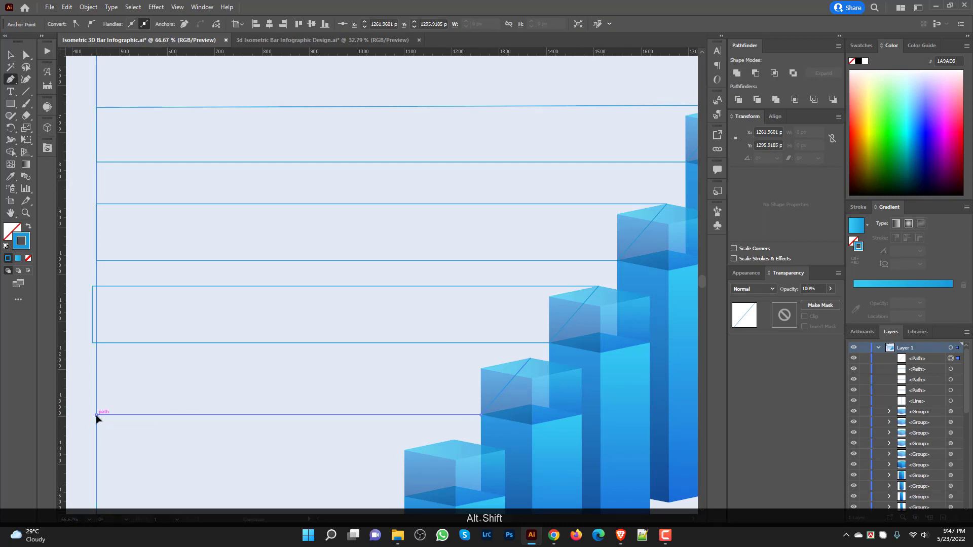
left_click(96, 358)
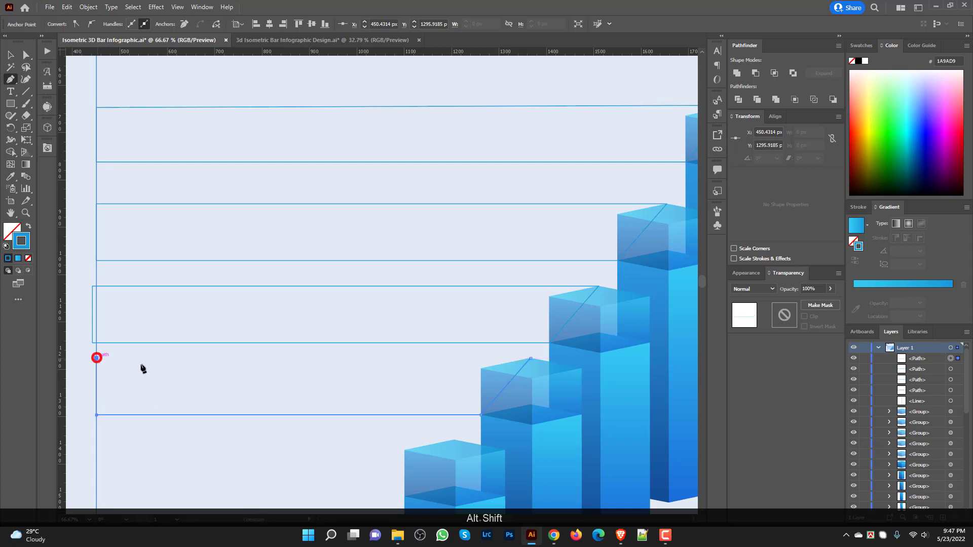
left_click(531, 358)
scroll(96, 314, "down", 1)
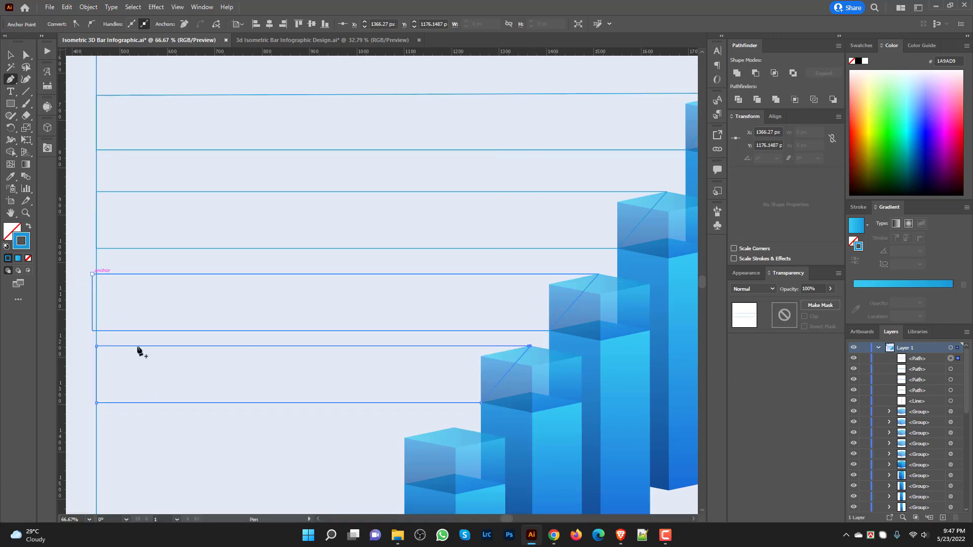
Step: Outline a closed path from the shortest bar's translucent block, diagonally from X 1205, Y 1349 to Y 1468 px, out to X 450 px and back
key("space")
left_click_drag(138, 415, 170, 348)
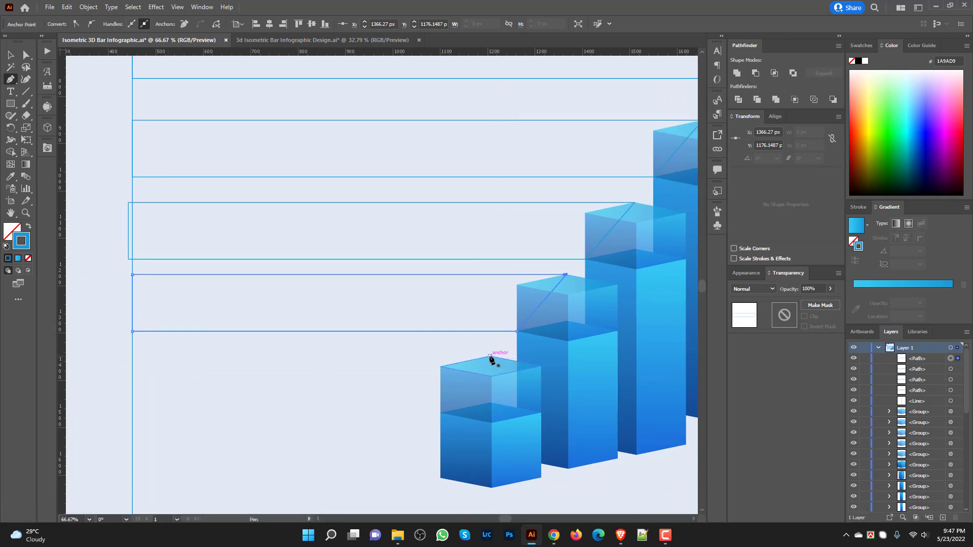
left_click(490, 356)
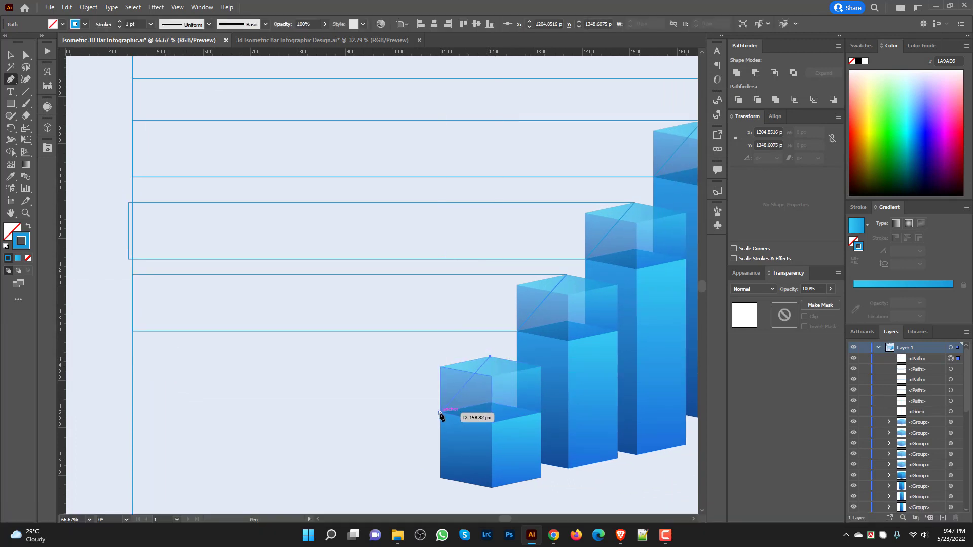
left_click(440, 413)
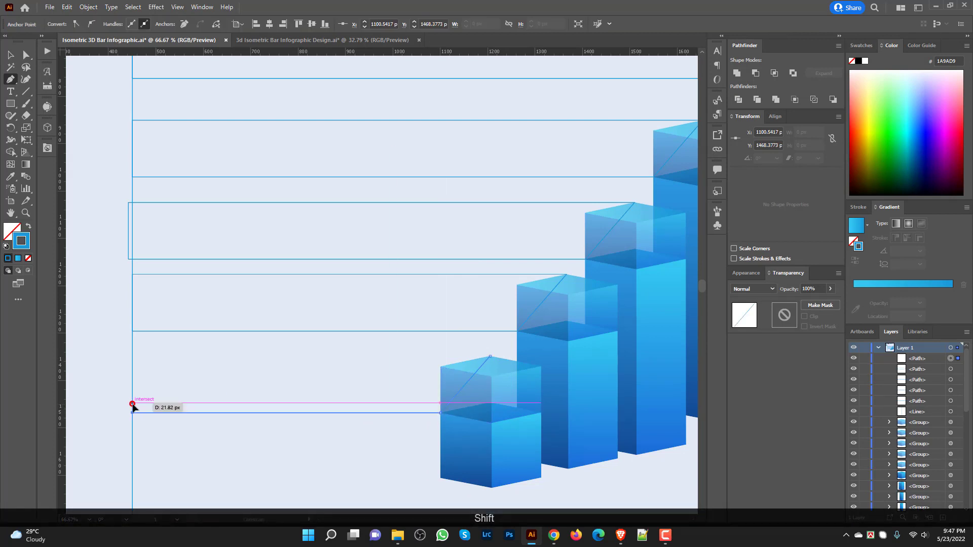
left_click(132, 405, "shift")
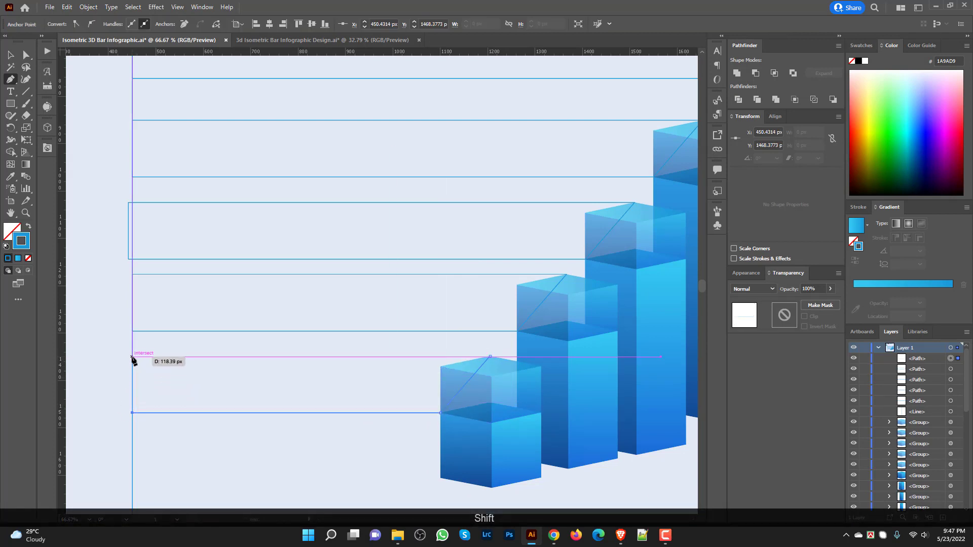
left_click(132, 358, "shift")
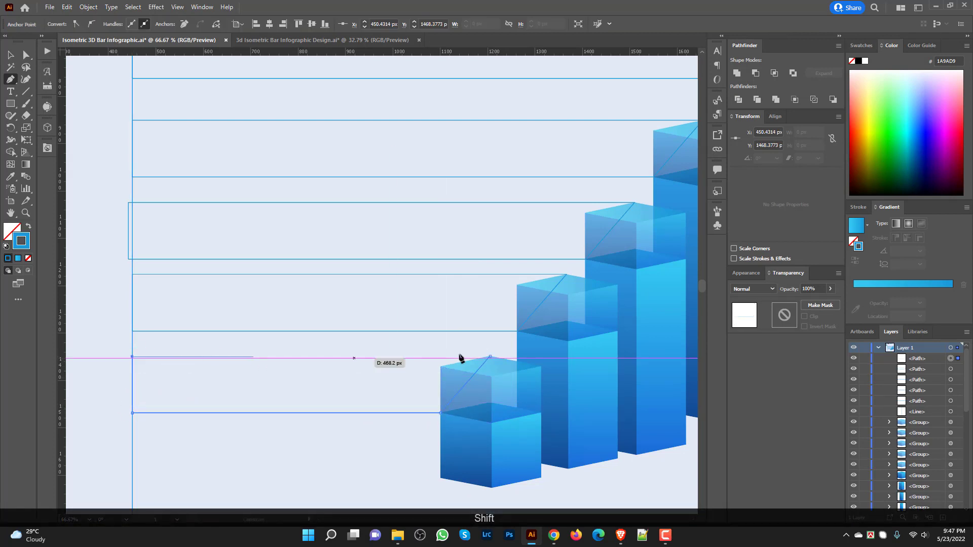
left_click(489, 357, "shift")
Step: Move the upper left anchor of the middle bar's outline horizontally from beyond the vertical line onto it, at about X 450 px, Y 1024 px
scroll(197, 314, "up", 1)
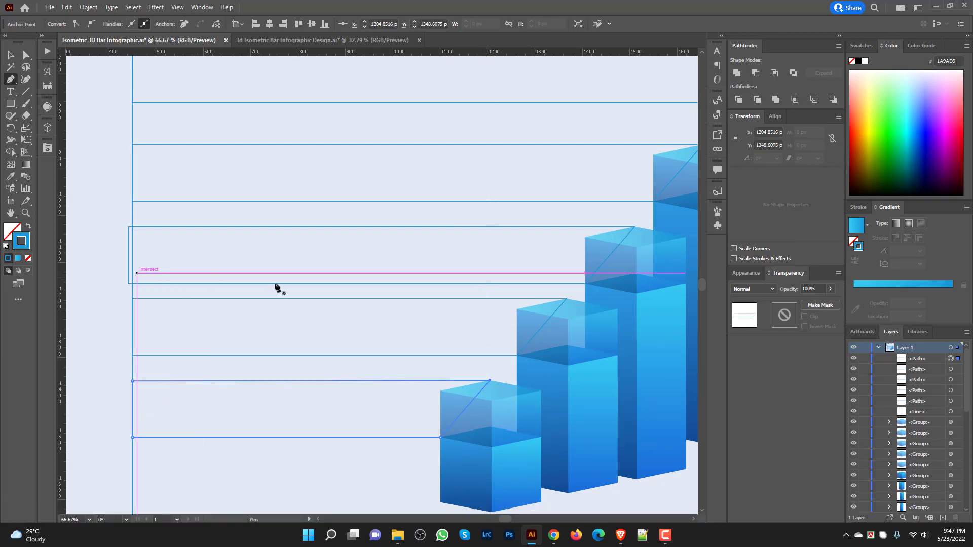
key("ctrl")
left_click(23, 57)
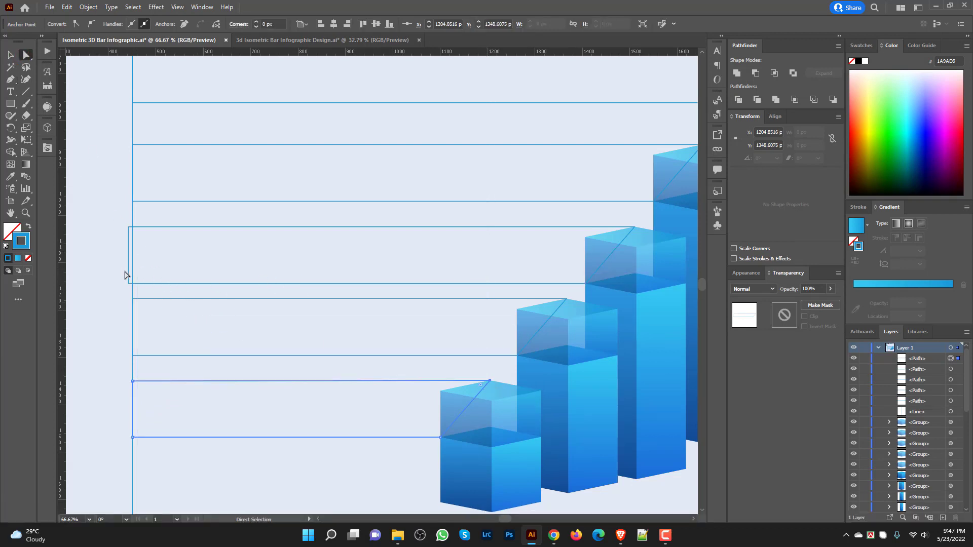
left_click(98, 308)
left_click_drag(98, 308, 146, 284)
scroll(177, 236, "up", 3)
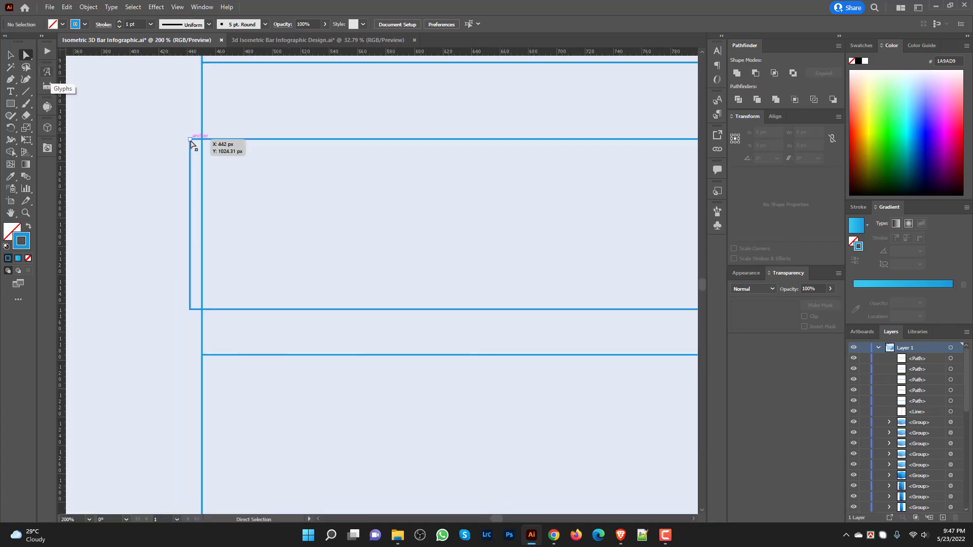
mouse_move(191, 144)
left_mouse_down()
mouse_move(202, 141)
mouse_move(185, 146)
left_mouse_up()
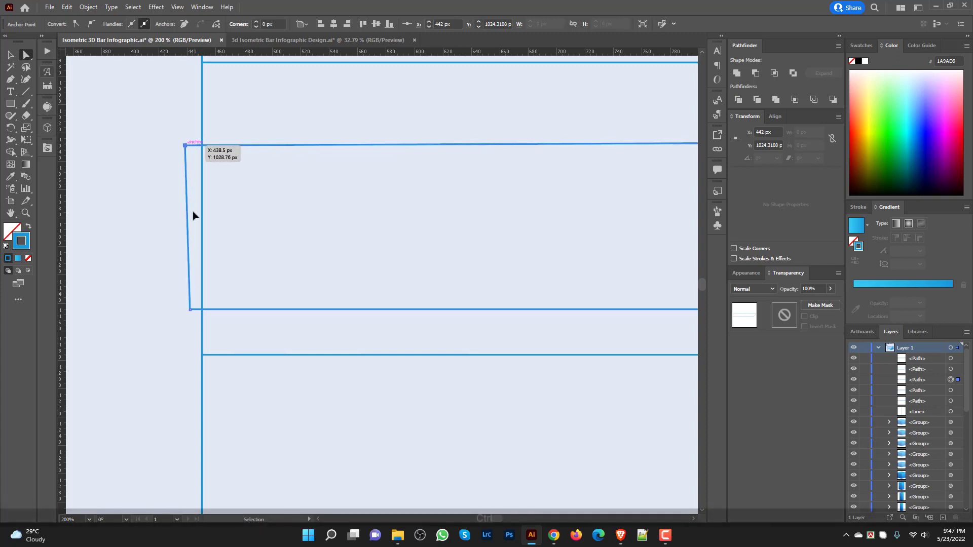
key("ctrl+z")
left_click(191, 141)
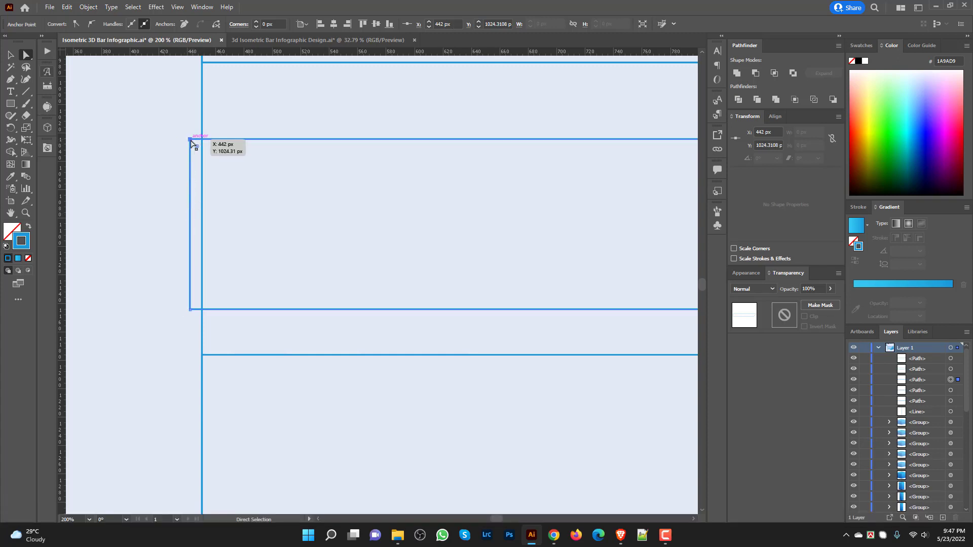
left_click_drag(194, 145, 202, 138)
key("shift")
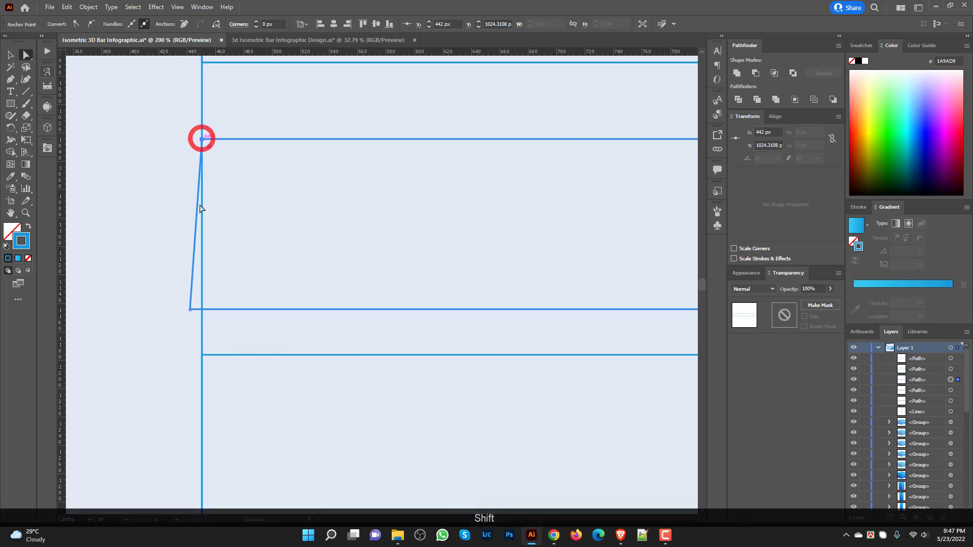
Step: Move the lower left anchor of the middle bar's outline horizontally onto the vertical line, at about X 450 px, Y 1144 px
left_click(190, 309)
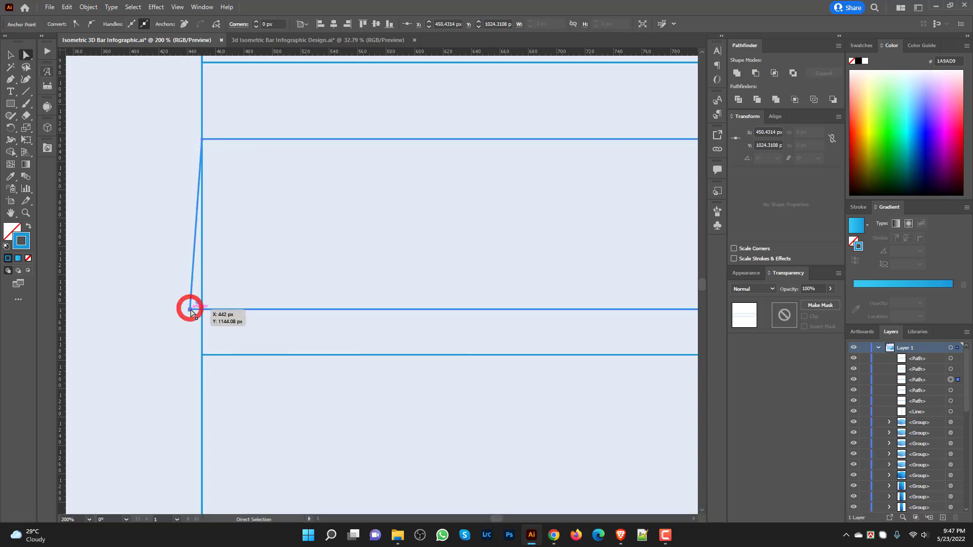
left_click_drag(190, 309, 203, 309)
scroll(204, 304, "down", 5)
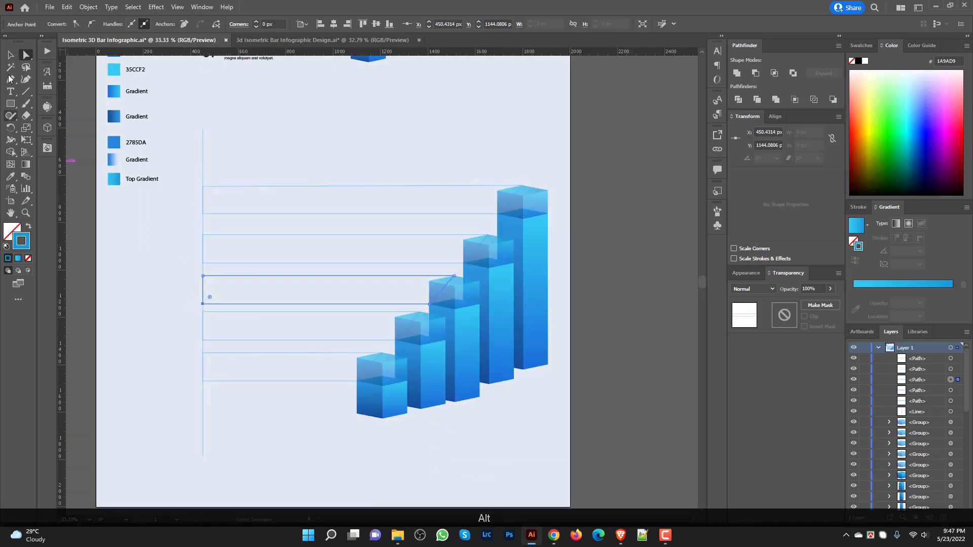
Step: Fill all five closed outlines with the blue-to-transparent Gradient swatch sampled by the Eyedropper, leaving them without a stroke
left_click(8, 57)
left_click(179, 248)
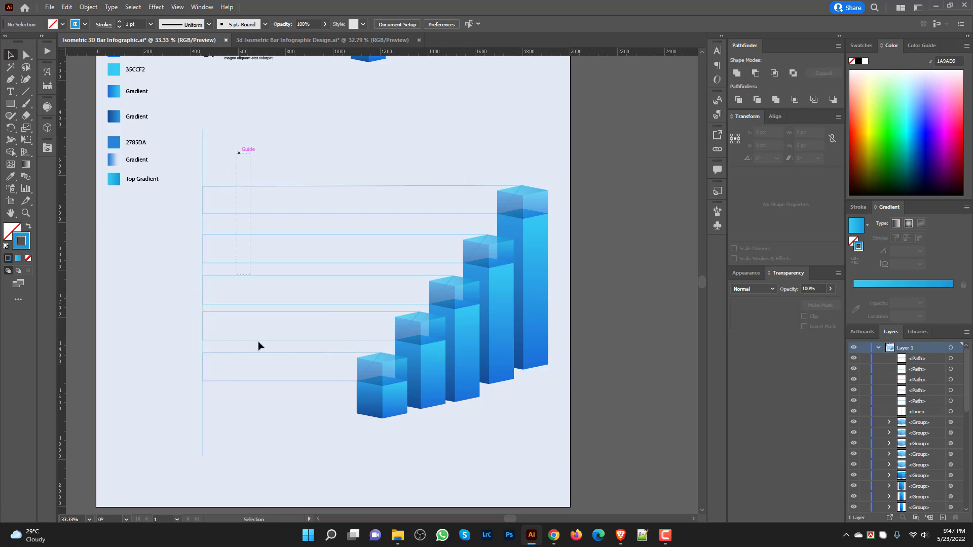
left_click_drag(257, 342, 266, 423)
scroll(258, 329, "up", 1)
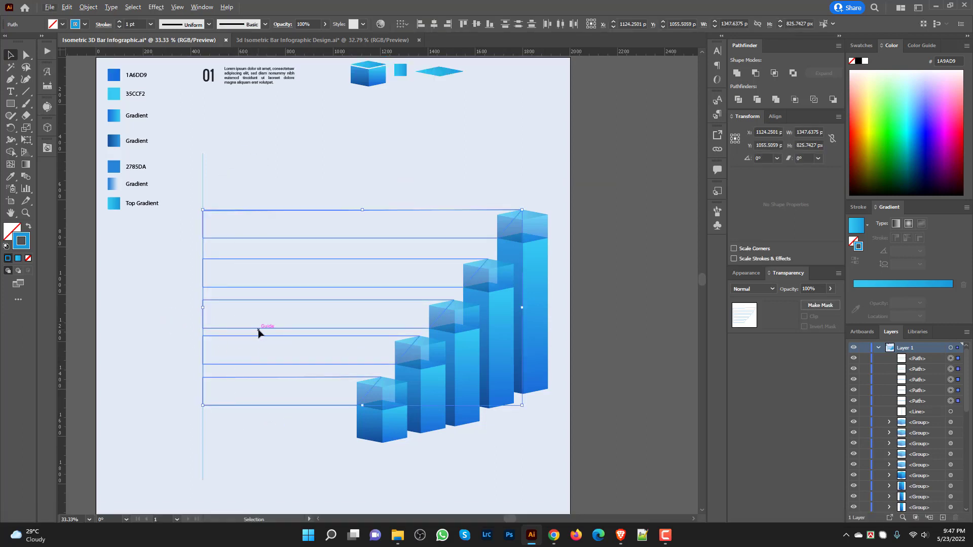
key("i")
left_click(112, 184)
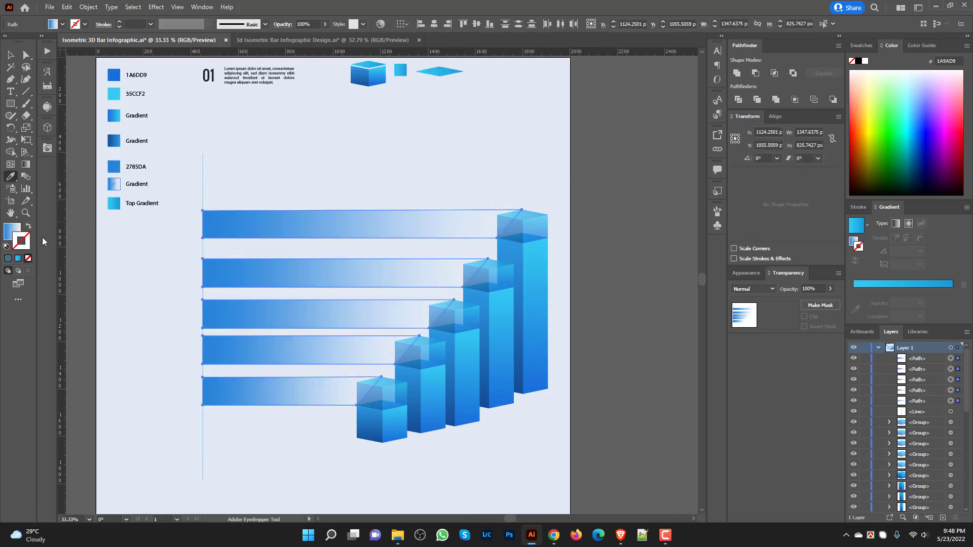
left_click(8, 54)
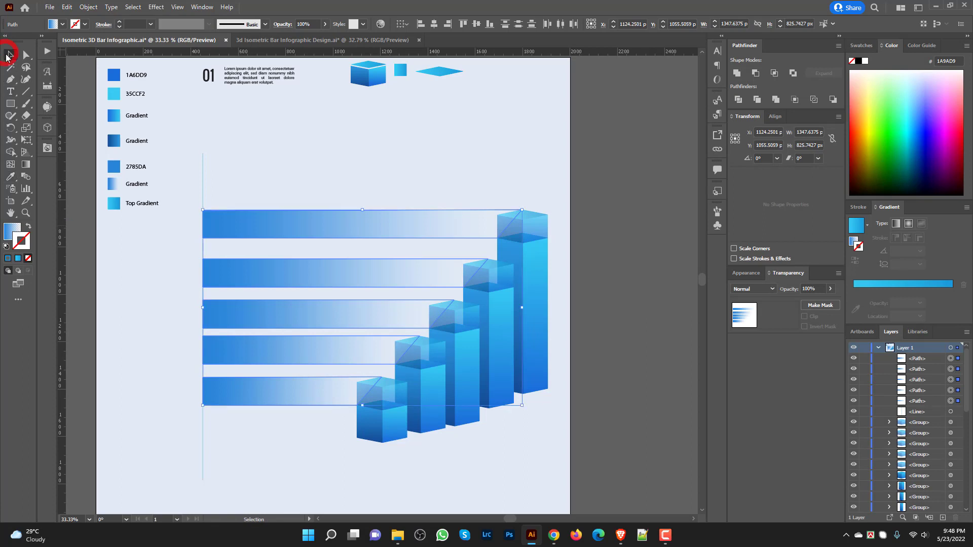
left_click(298, 154)
Step: Check the 0% opacity choice on the white end stop of the blue-to-transparent Gradient swatch
left_click(113, 184)
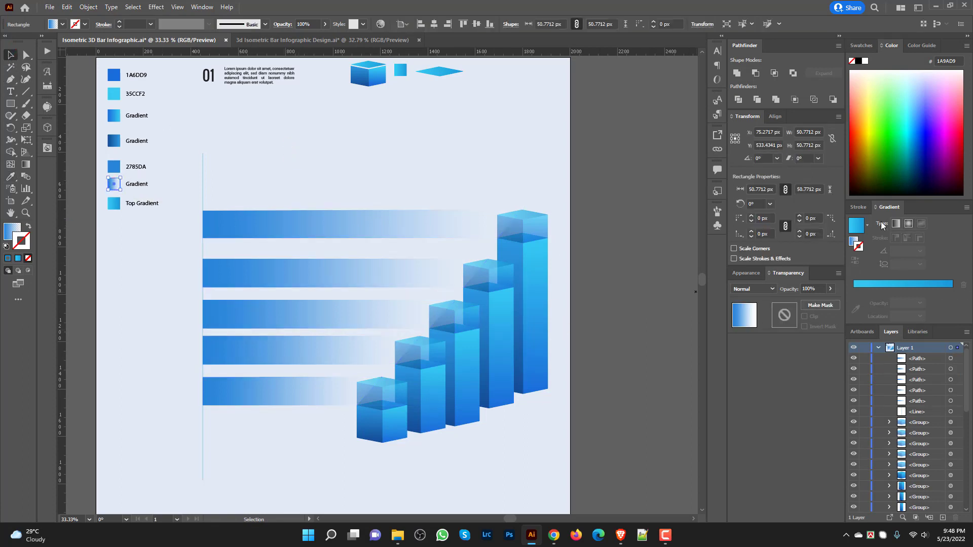
left_click(854, 242)
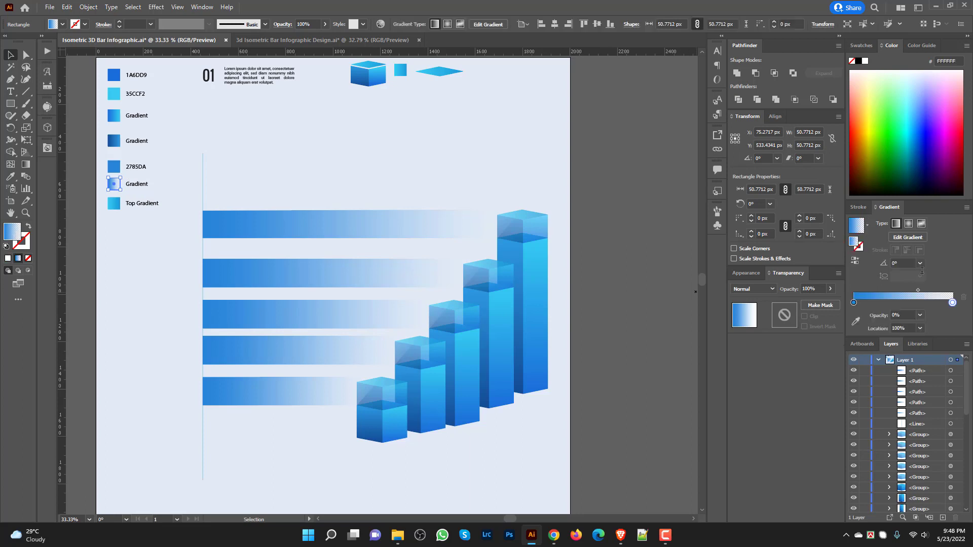
double_click(952, 303)
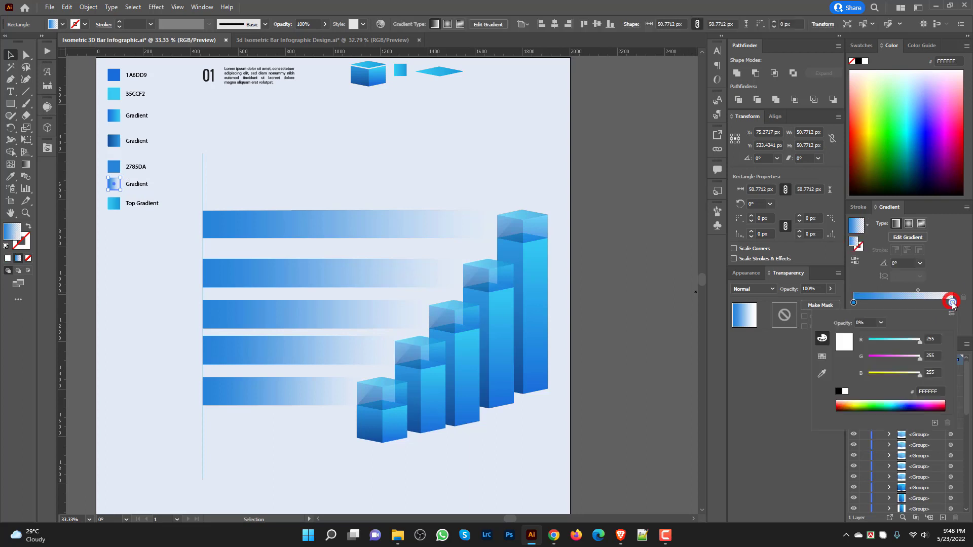
left_click(882, 323)
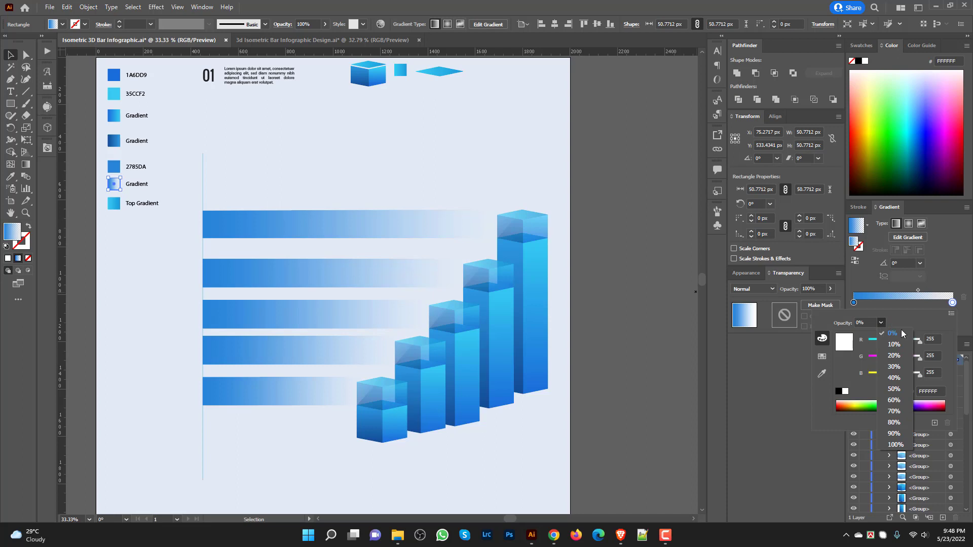
left_click(902, 335)
left_click(902, 311)
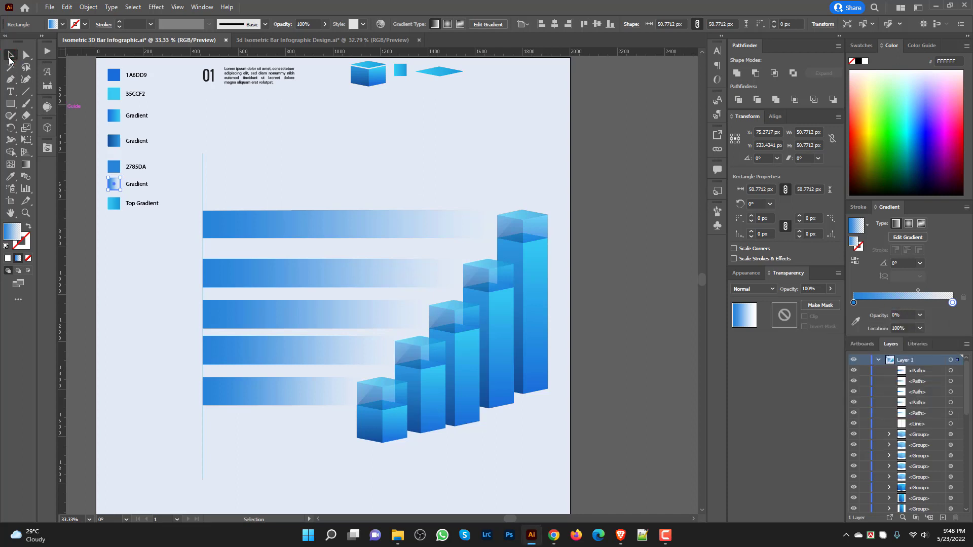
Step: Select the five gradient strips together and send them backward repeatedly until they lie behind all the bars and translucent blocks
left_click(328, 236)
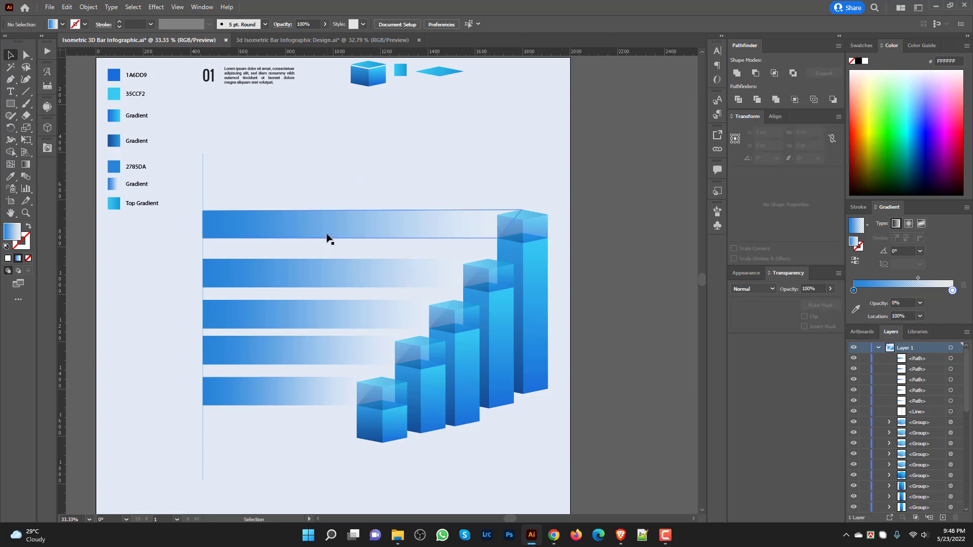
left_click(304, 271, "shift")
left_click(297, 345, "shift")
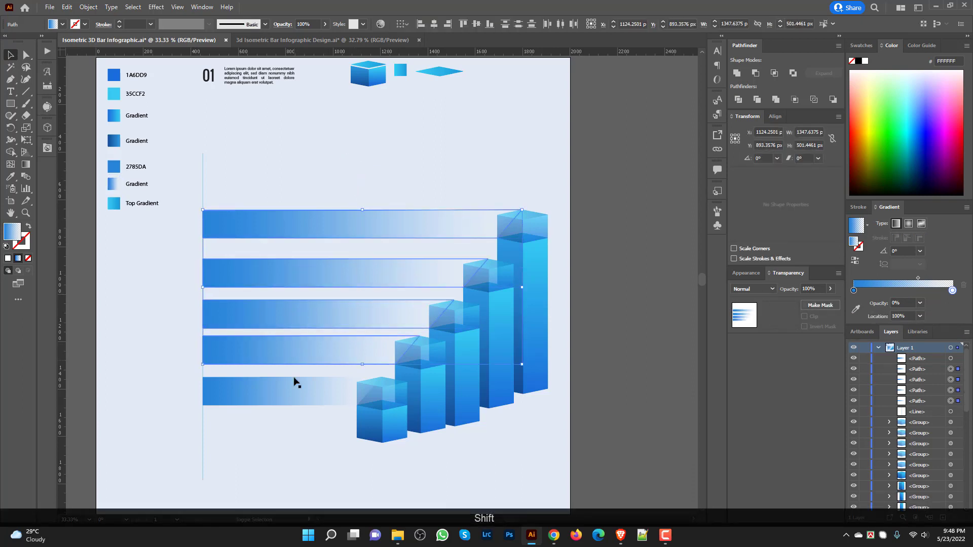
left_click(293, 378, "shift")
mouse_move(328, 537)
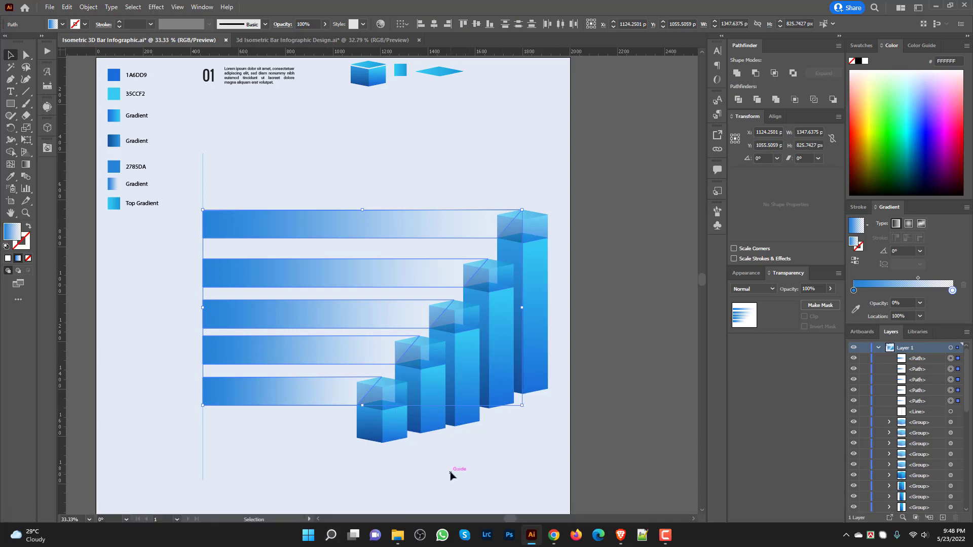
key("ctrl")
key("ctrl")
key("ctrl+bracketleft")
key("ctrl+bracketleft")
key("ctrl+bracketleft")
key("ctrl+bracketleft")
key("ctrl+bracketleft")
key("ctrl+bracketleft")
key("ctrl+bracketleft")
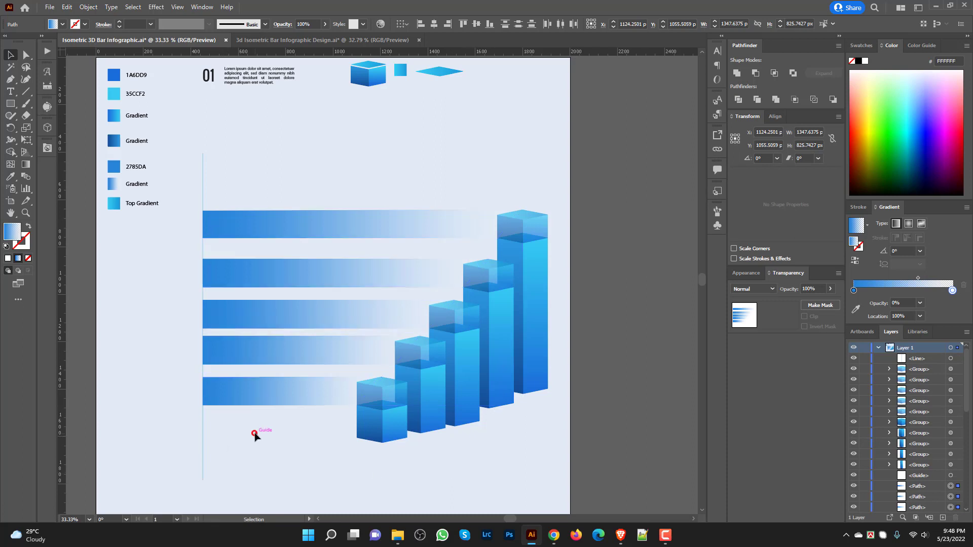
left_click(256, 431)
Step: Copy the grouped "01" number and lorem ipsum text onto the tallest bar's gradient strip, near the vertical line
scroll(251, 121, "up", 1)
left_click(250, 115)
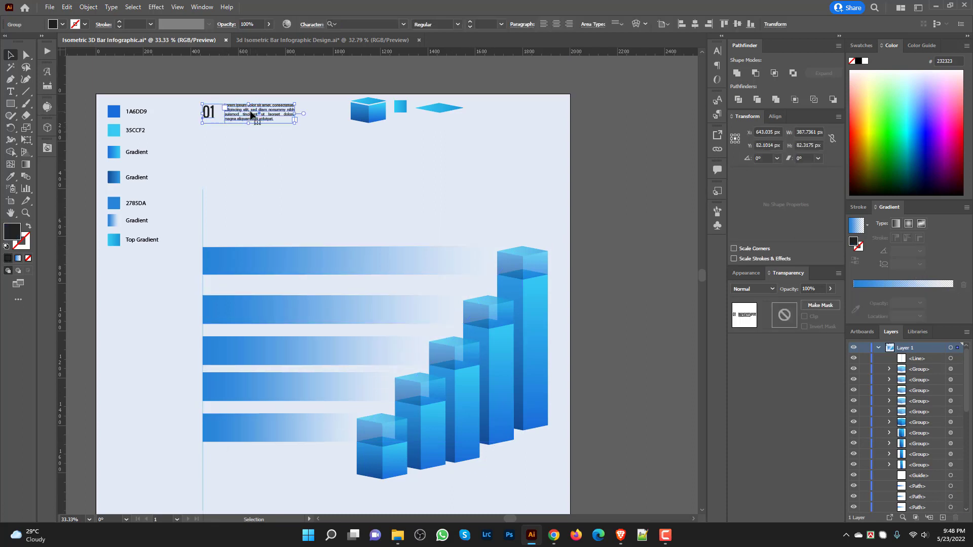
right_click(252, 116)
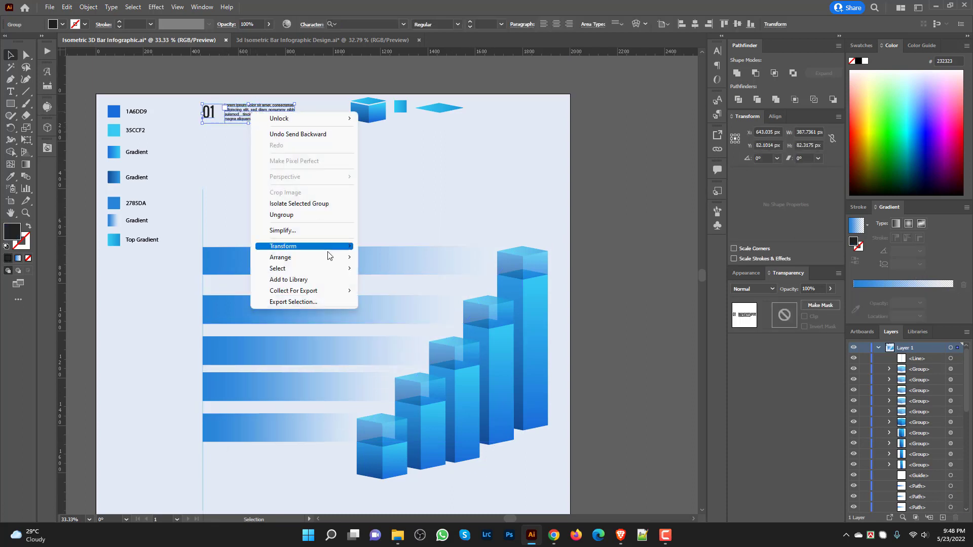
left_click(379, 255)
left_click_drag(244, 115, 264, 267)
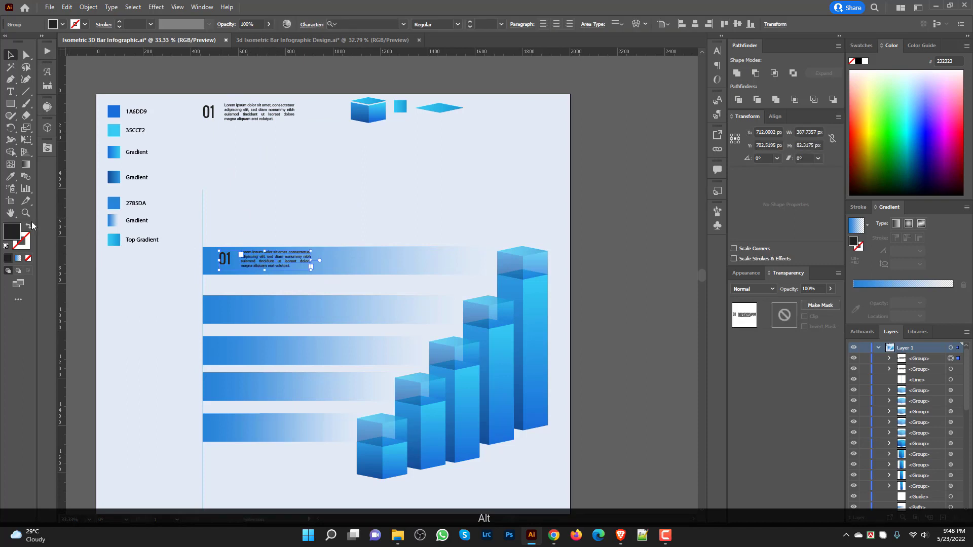
Step: Set the fill of the copied "01" text group on the tallest bar's strip to white (FFFFFF)
double_click(12, 231)
mouse_move(381, 260)
left_mouse_down()
mouse_move(357, 255)
mouse_move(335, 190)
left_mouse_up()
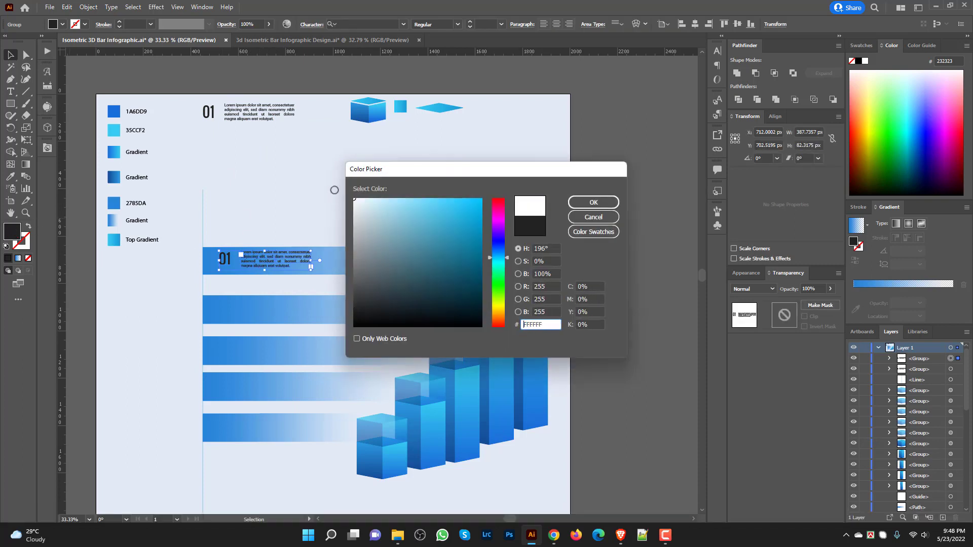
left_click(600, 204)
scroll(271, 245, "down", 1)
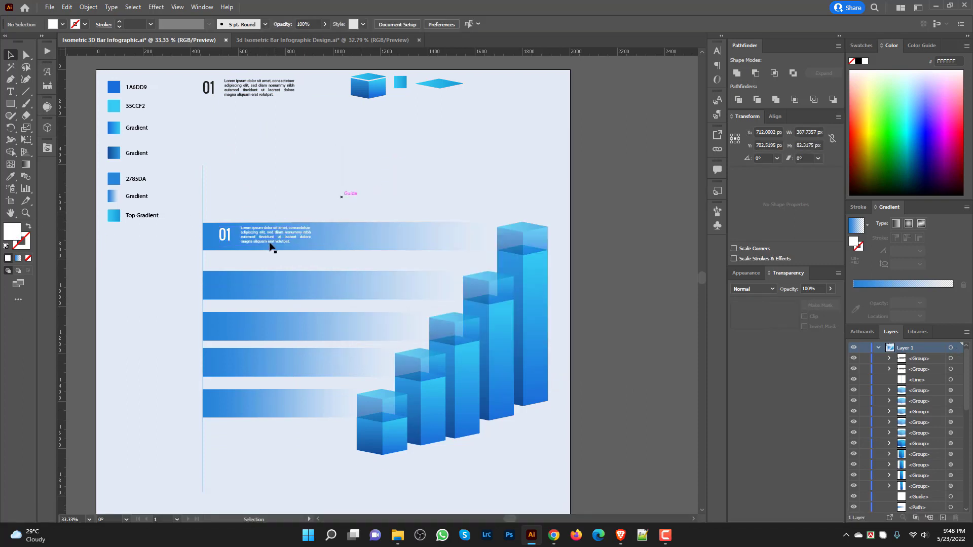
Step: Duplicate the white "01" text group down onto the second-tallest bar's strip and repeat the copy three more times at equal spacing
left_click_drag(271, 245, 270, 293)
key("ctrl+d")
key("ctrl+d")
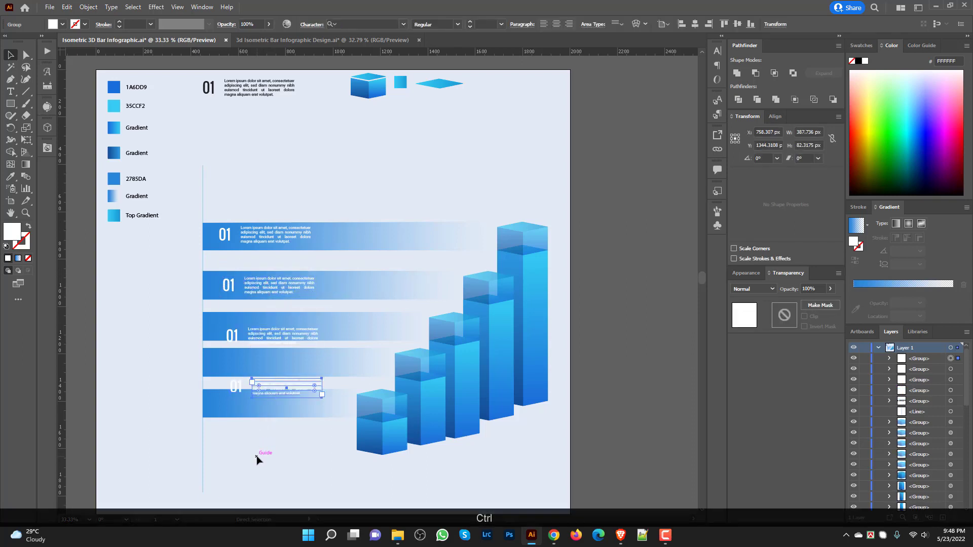
key("ctrl+d")
left_click(231, 482)
Step: Move the third and fourth "01" text groups up onto their strips and center the lowest group on the shortest bar's strip
left_click(278, 395)
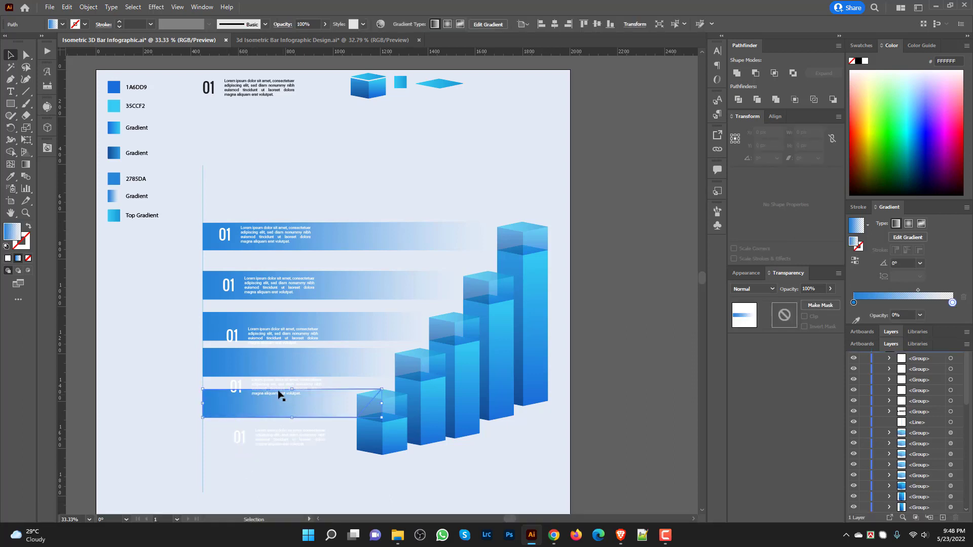
left_click_drag(261, 386, 253, 323)
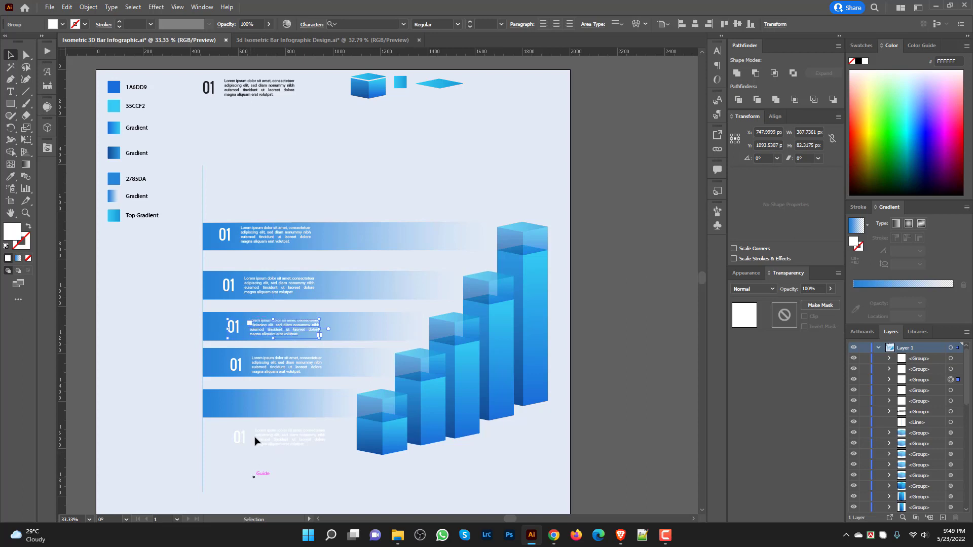
left_click(247, 404)
left_click_drag(249, 473, 257, 393)
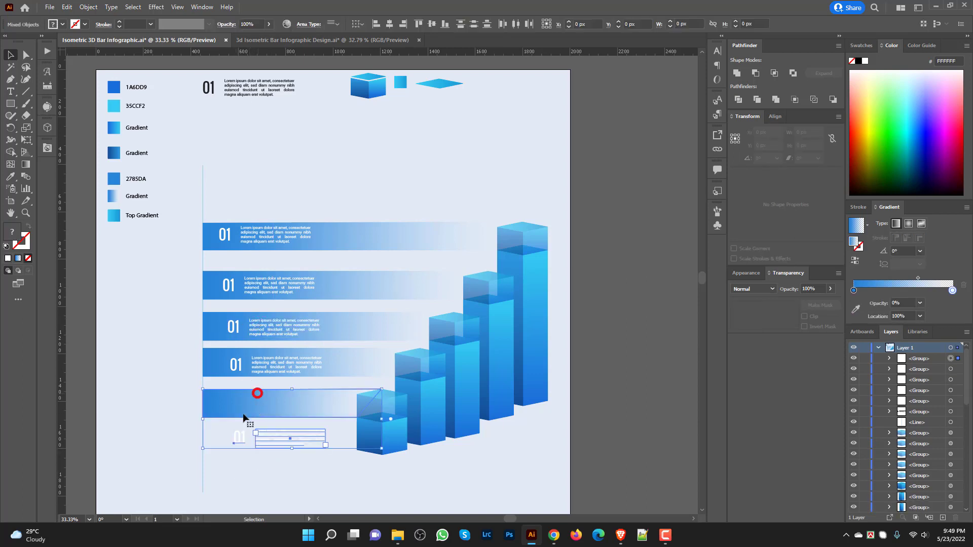
left_click(395, 25)
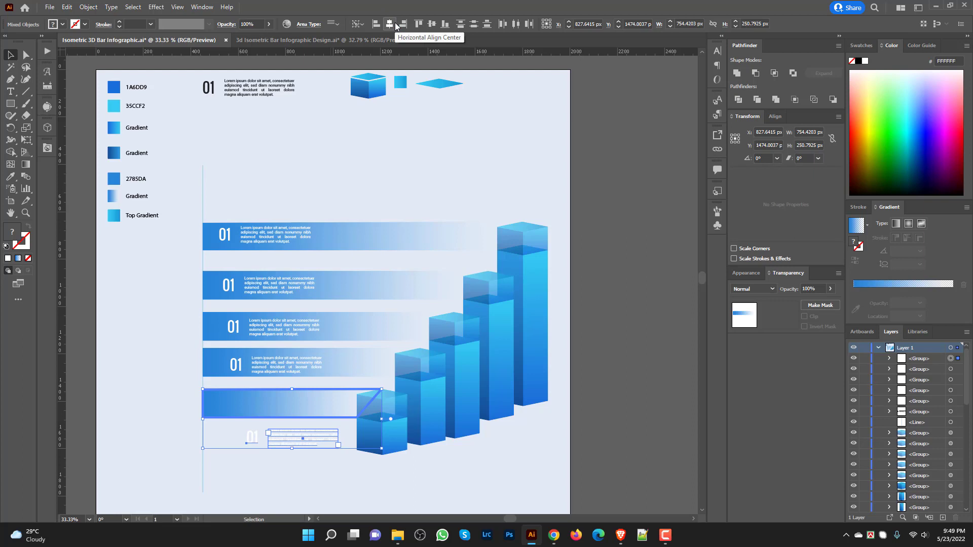
left_click(431, 24)
Step: Vertically center the "01" text groups within the gradient strips of the second-shortest bar and the middle bar
left_click(265, 363)
left_click(221, 358, "shift")
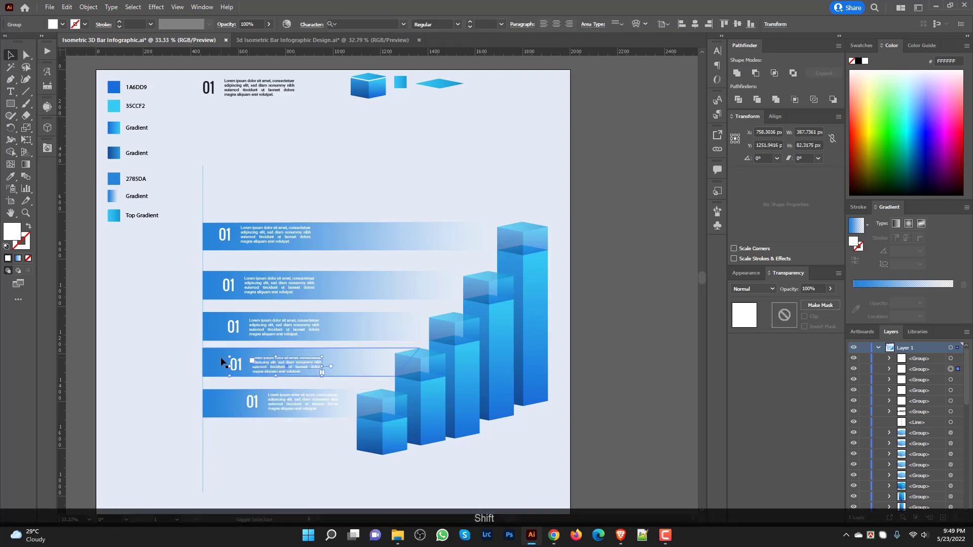
left_click(221, 357)
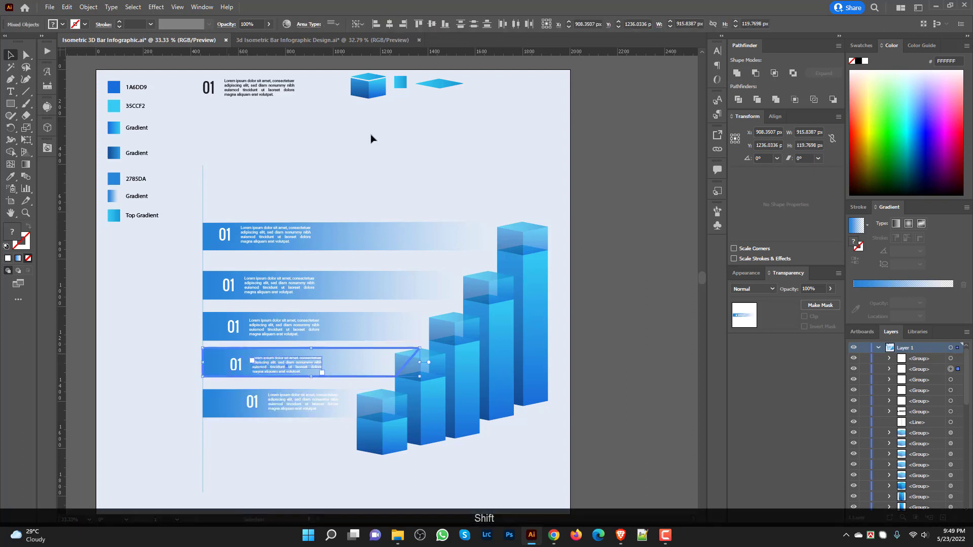
left_click(433, 23)
left_click(276, 326)
left_click(341, 323, "shift")
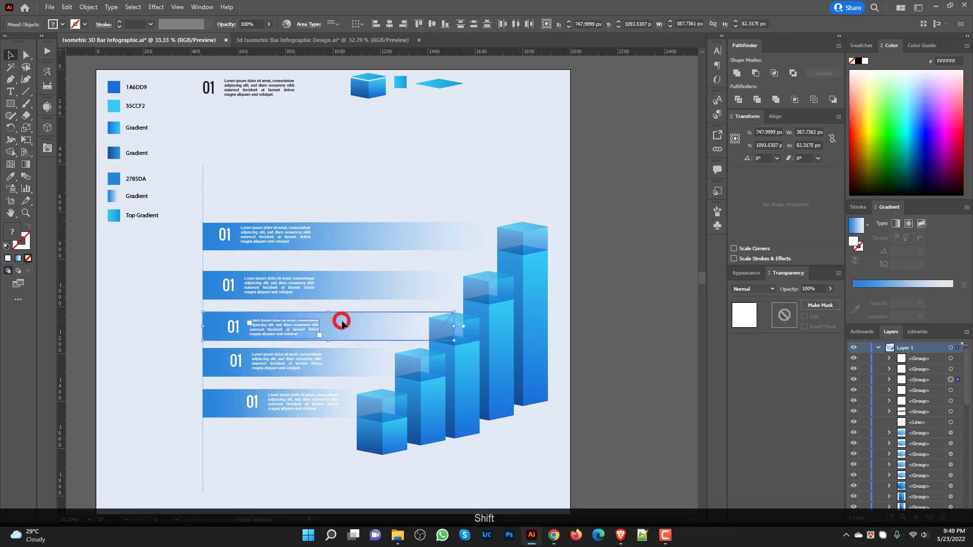
left_click(341, 320)
left_click(432, 23)
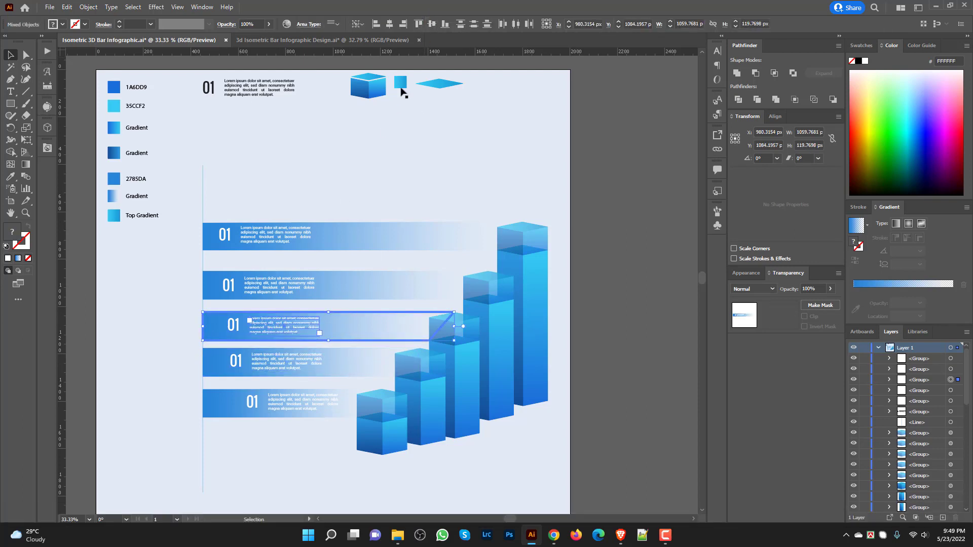
Step: Vertically center the "01" text groups within the gradient strips of the second-tallest and tallest bars
left_click(280, 285)
left_click(348, 284, "shift")
left_click(348, 279)
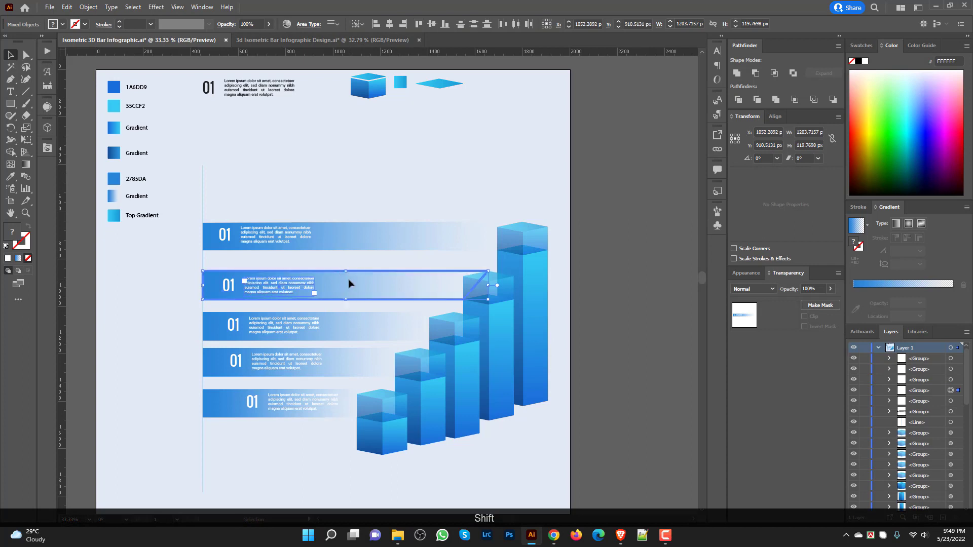
left_click(431, 23)
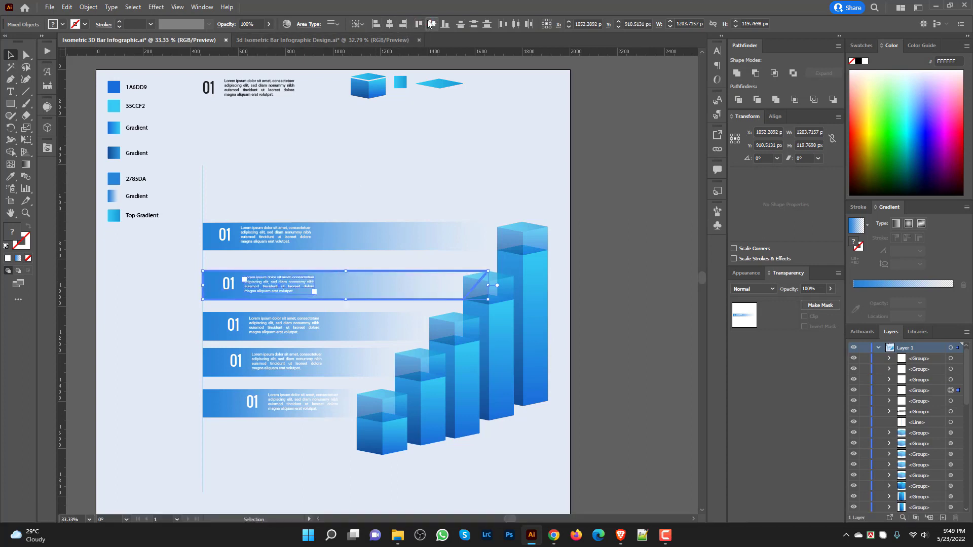
left_click_drag(246, 197, 287, 259)
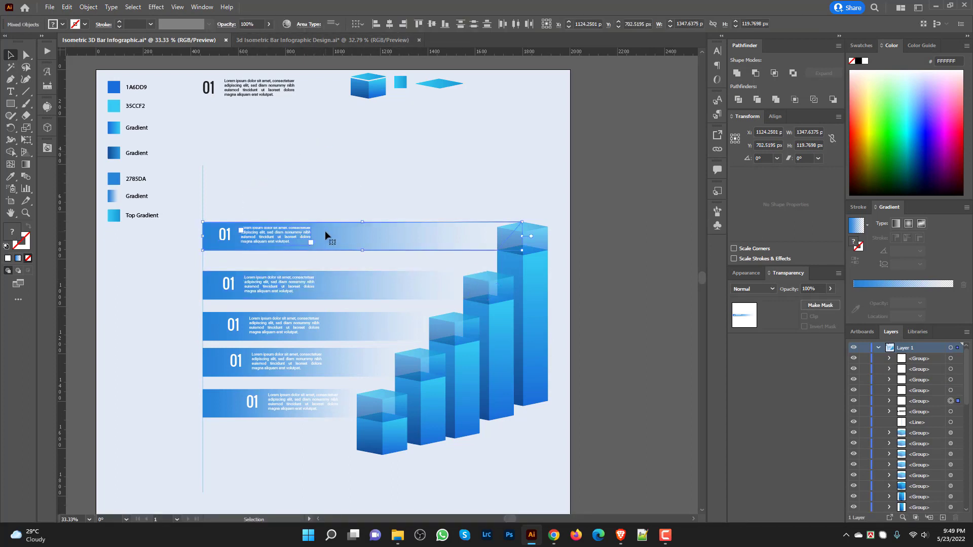
left_click(324, 230, "shift")
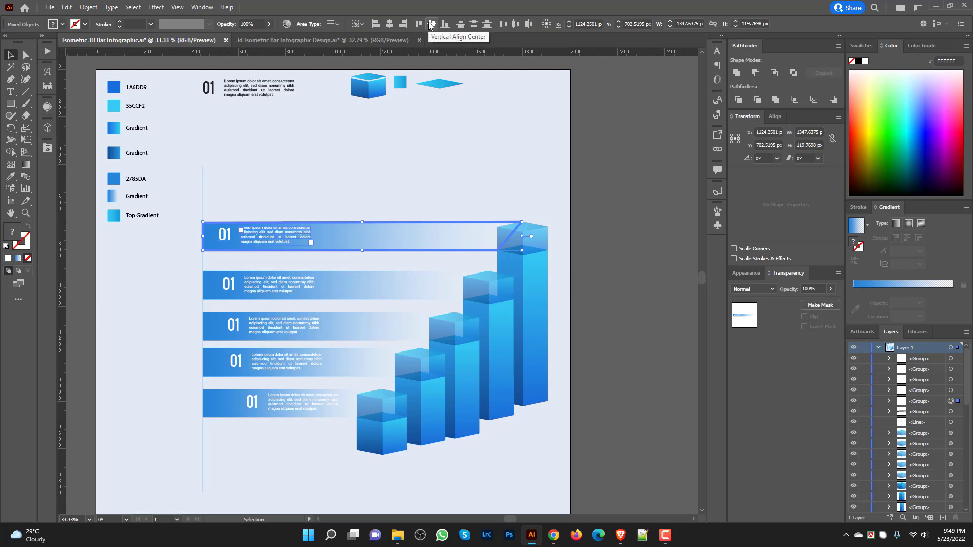
left_click(340, 195)
Step: Align the left edges of all five "01" text groups, using the tallest bar's group as the key object
left_click(261, 240)
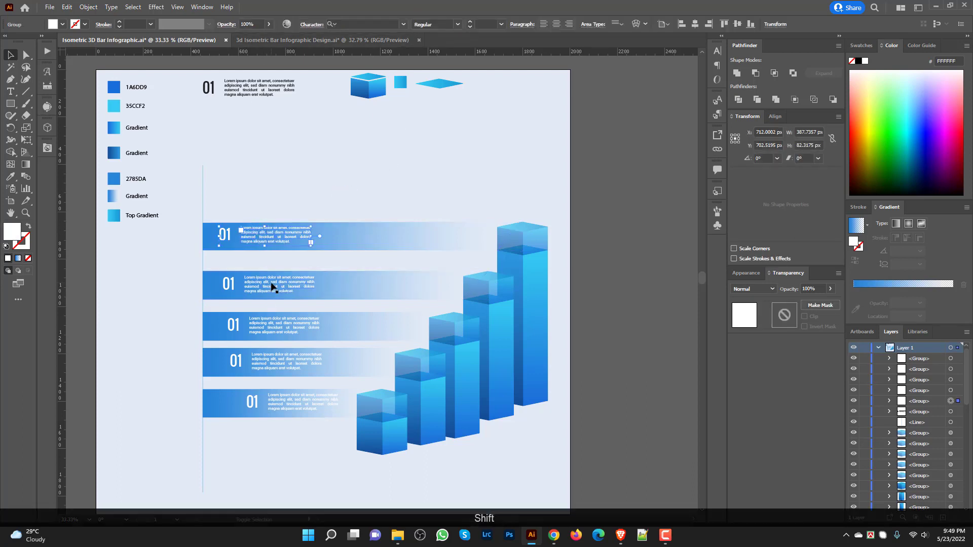
left_click(272, 284, "shift")
left_click(272, 327, "shift")
left_click(274, 363, "shift")
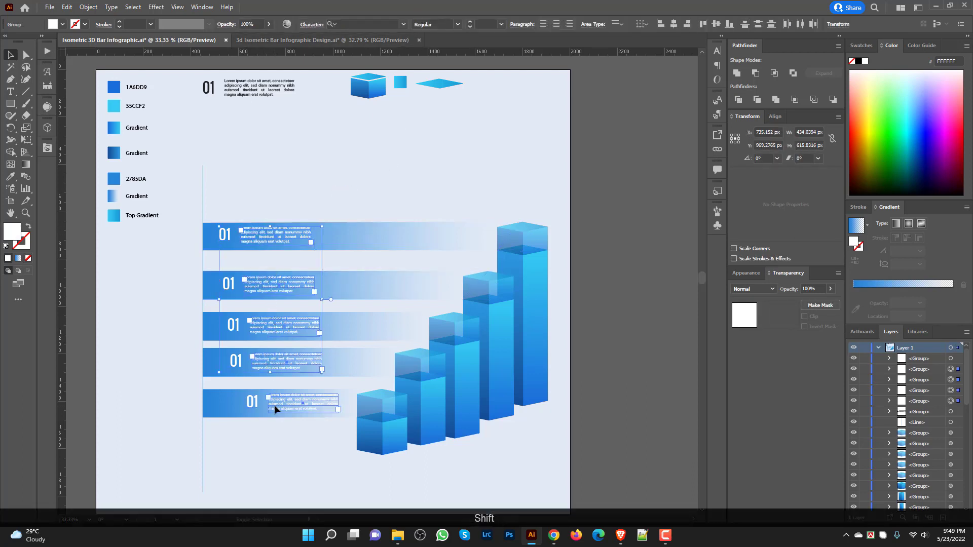
left_click(248, 240)
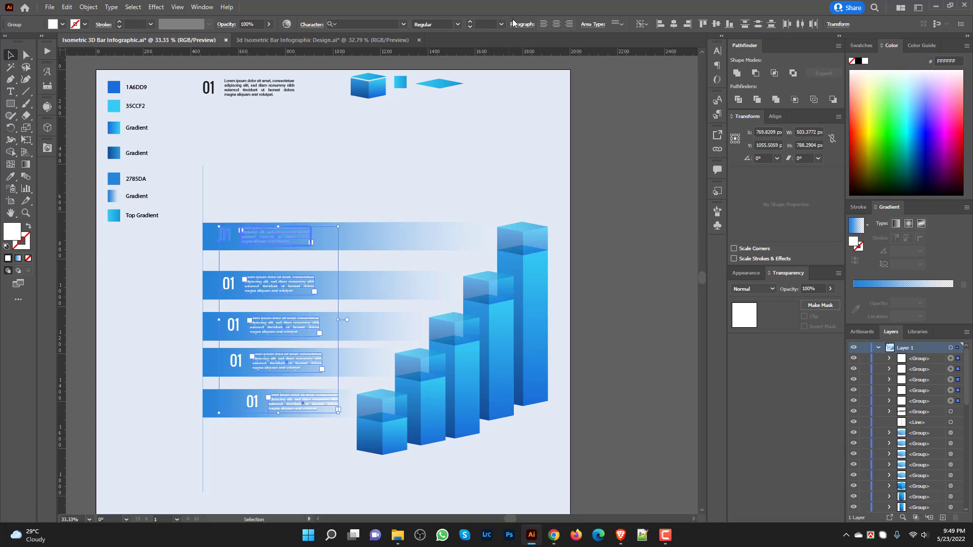
left_click(660, 24)
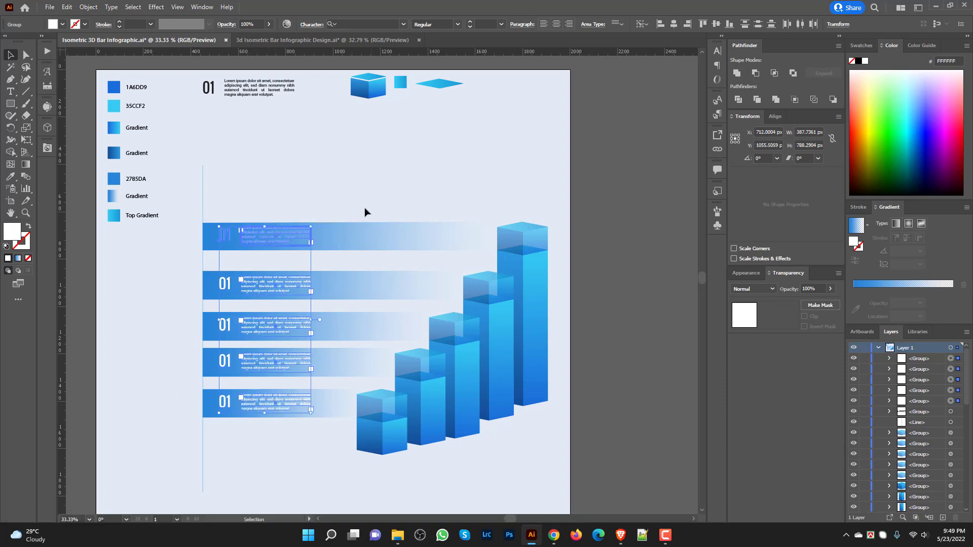
left_click(337, 209)
scroll(344, 253, "down", 3)
key("space")
left_click_drag(350, 409, 315, 436)
scroll(511, 252, "up", 1)
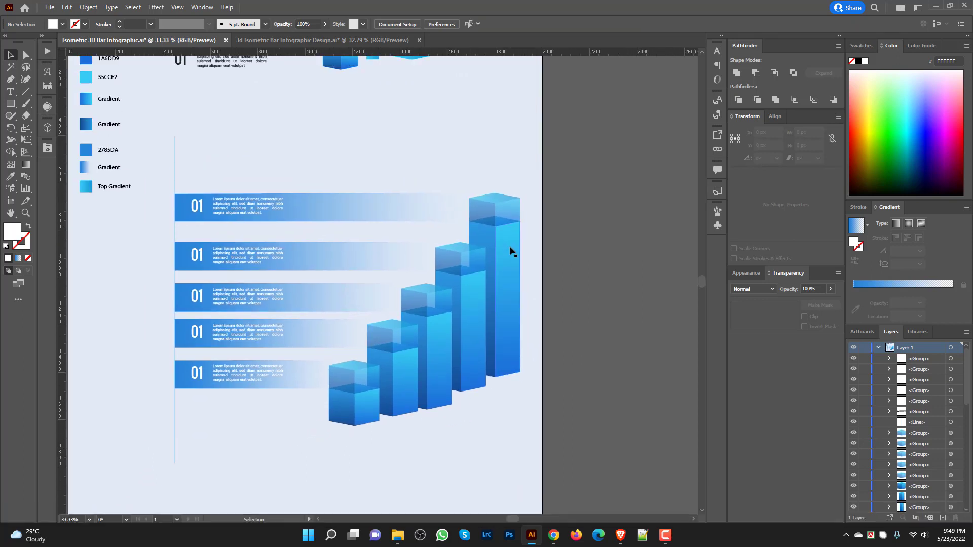
scroll(512, 223, "up", 2)
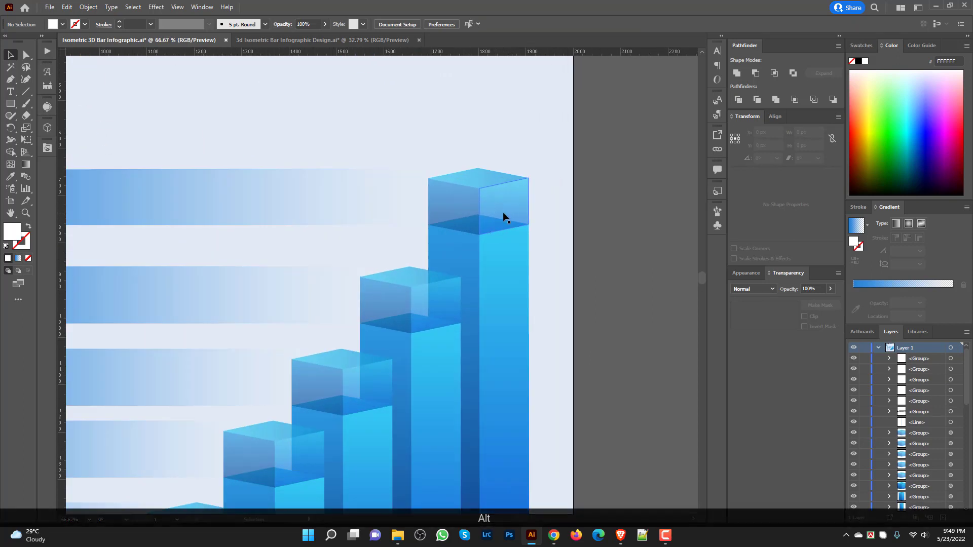
scroll(508, 217, "down", 2)
scroll(510, 222, "up", 2)
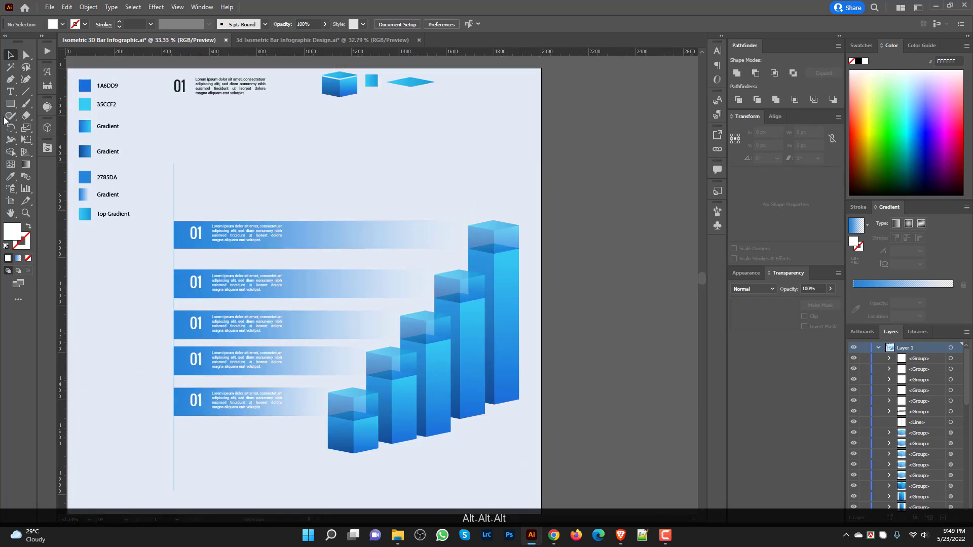
Step: Add a text object containing the letter "A" in the empty area above the gradient strips
left_click(10, 91)
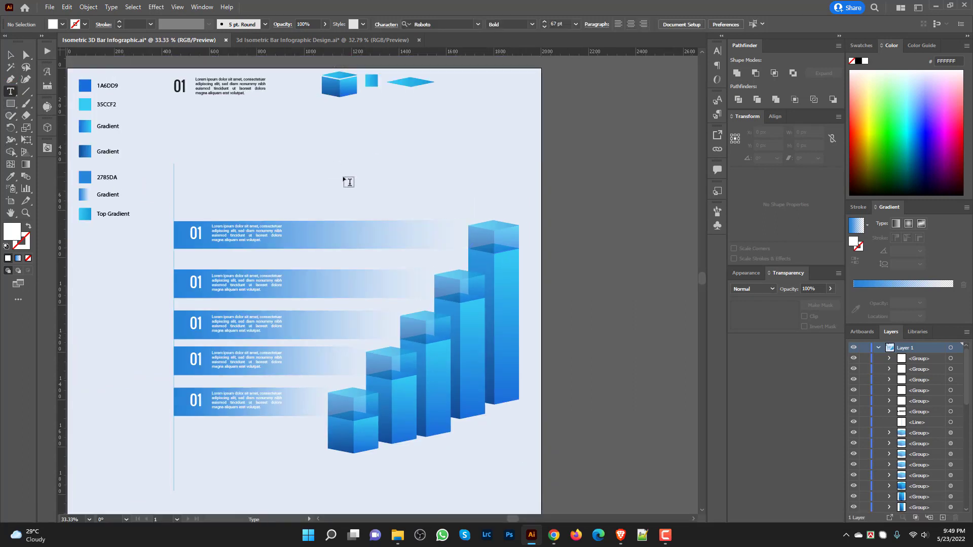
left_click(348, 181)
key("ctrl+a")
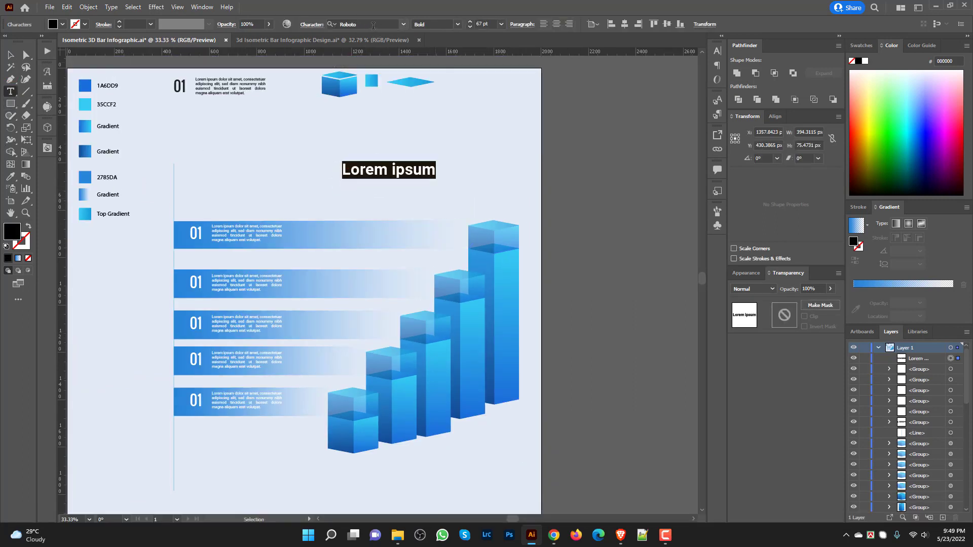
type("A")
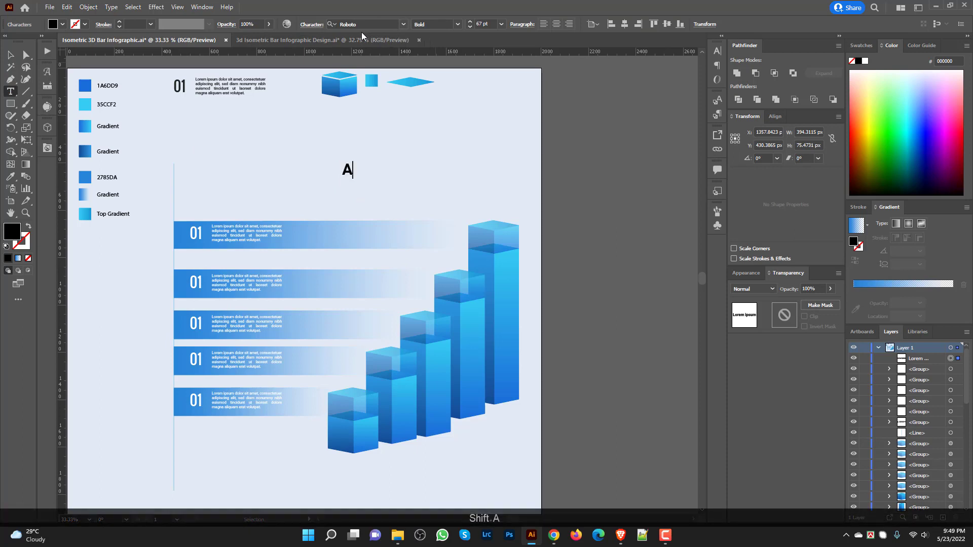
key("Escape")
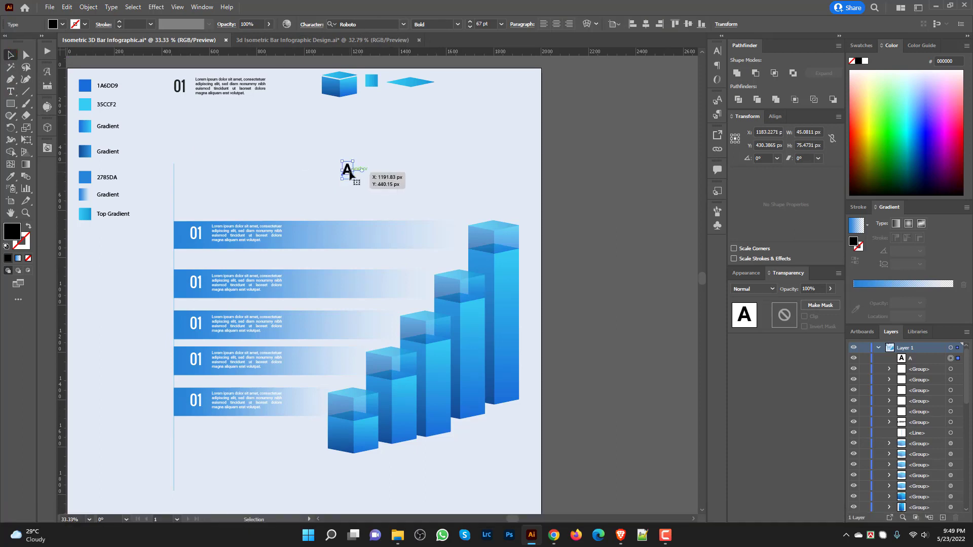
Step: Move the letter "A" onto the right face of the translucent block on top of the tallest bar
left_click_drag(349, 174, 513, 247)
scroll(533, 248, "up", 3)
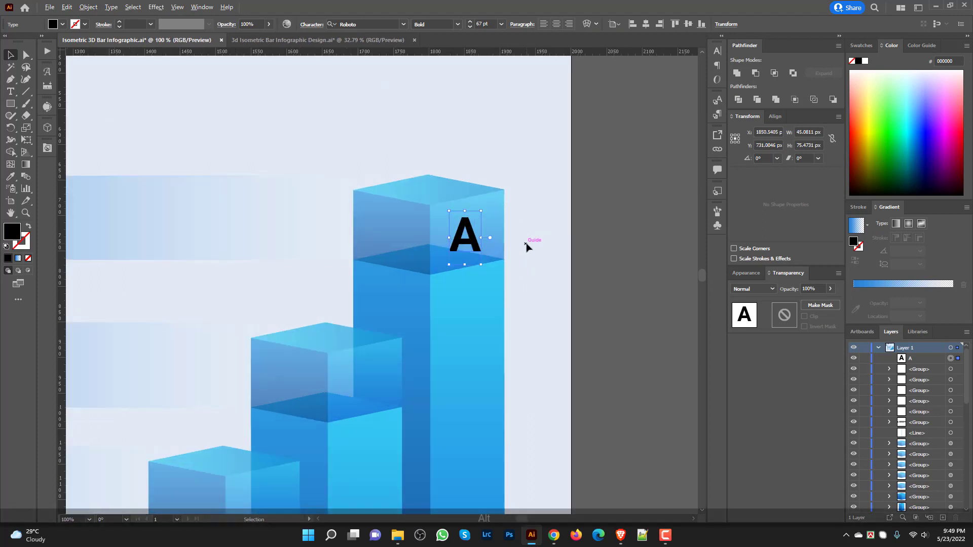
scroll(526, 247, "up", 1)
left_click(454, 241)
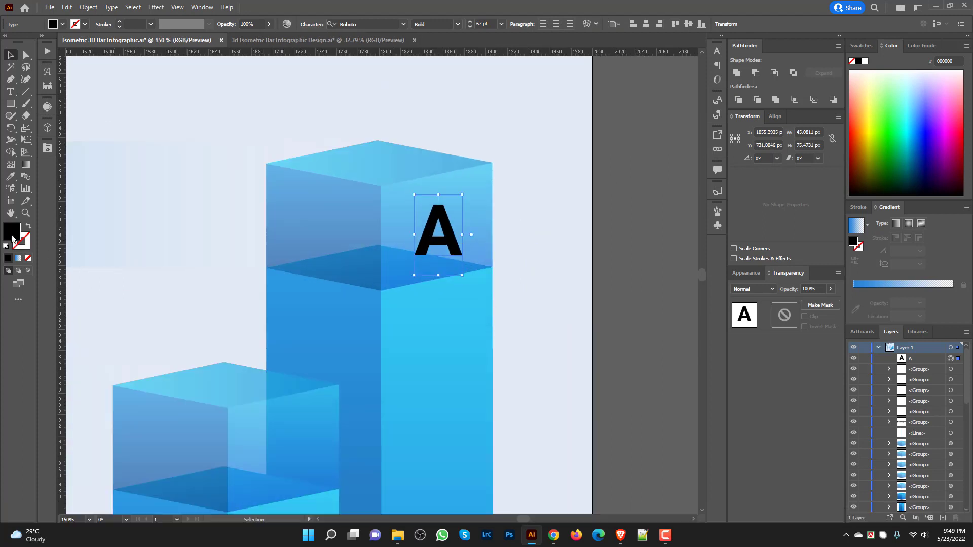
Step: Set the fill of the letter "A" to white (FFFFFF)
double_click(13, 238)
left_click_drag(370, 228, 350, 194)
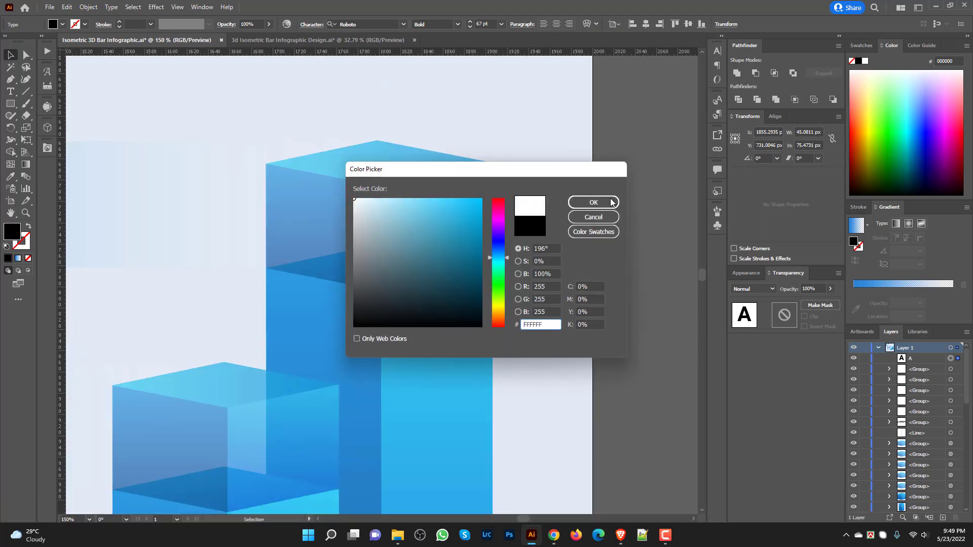
left_click(593, 202)
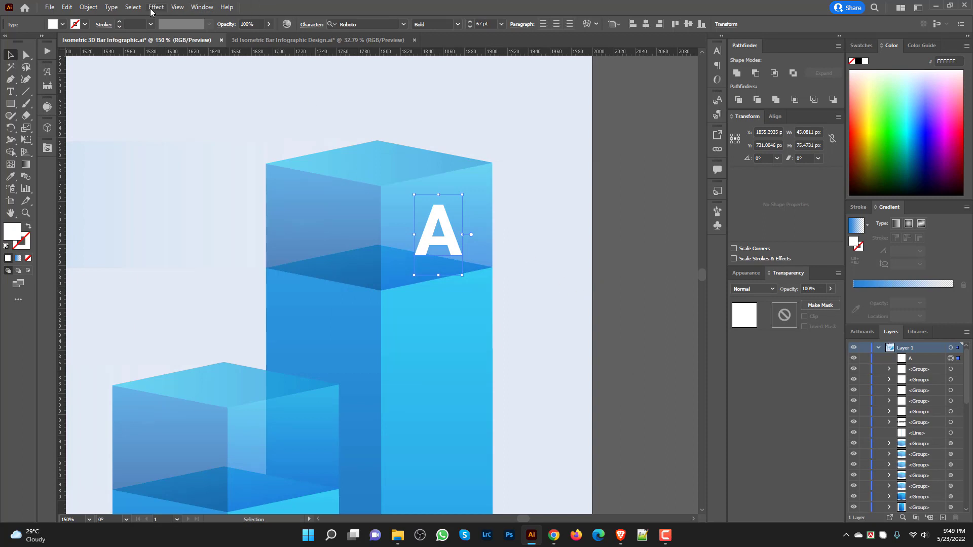
Step: Apply the classic 3D Extrude & Bevel effect to the letter "A" with 0 pt extrude depth and No Shading, leaving its options open
left_click(155, 8)
mouse_move(231, 132)
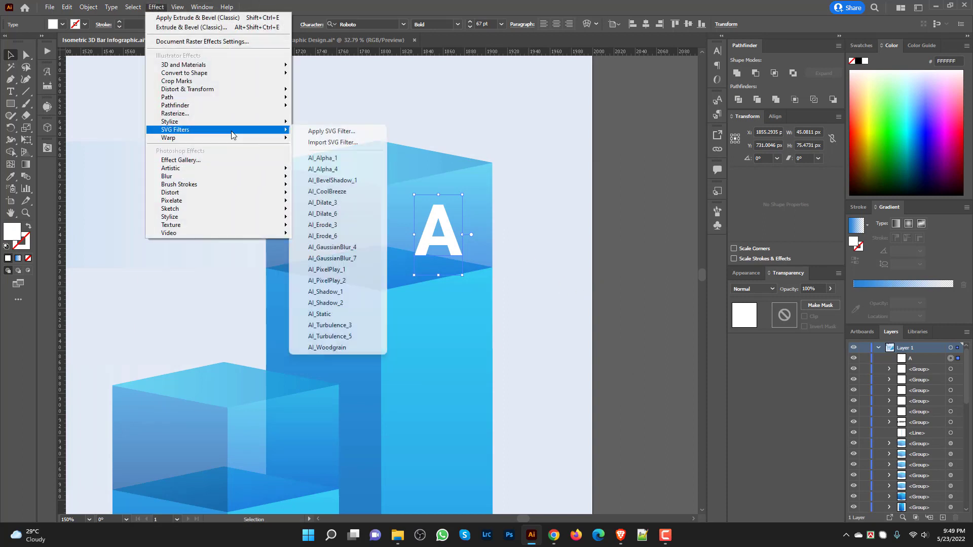
mouse_move(276, 68)
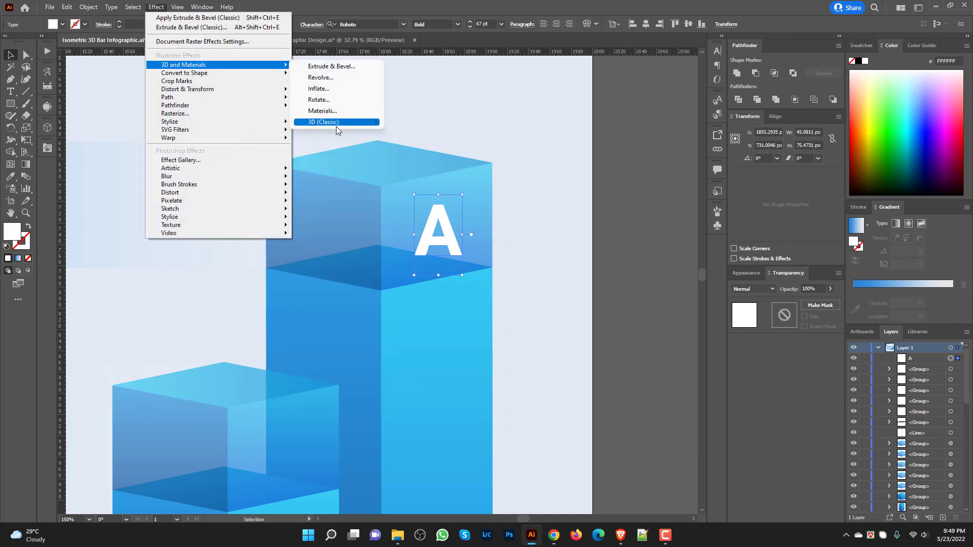
mouse_move(336, 127)
left_click(409, 123)
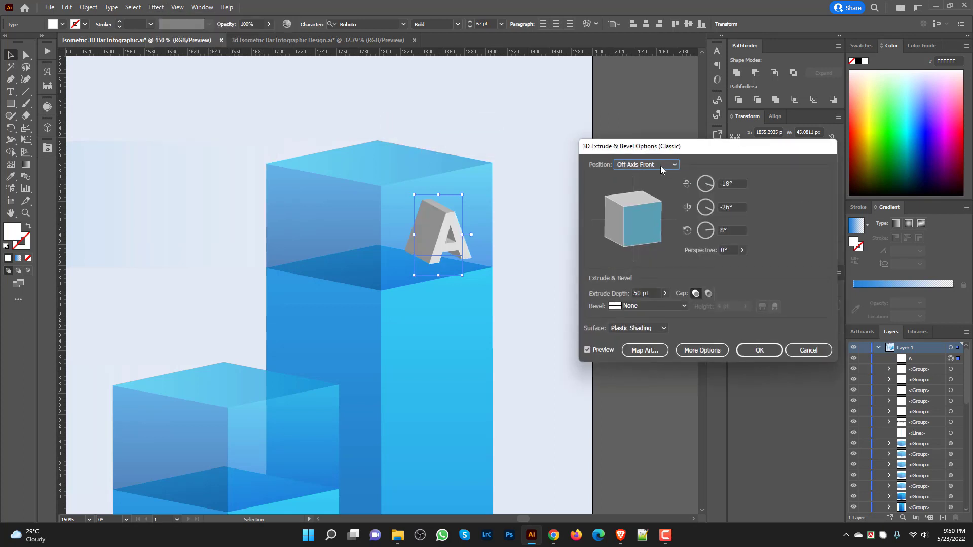
left_click(664, 294)
left_click_drag(634, 310, 624, 307)
left_click(637, 328)
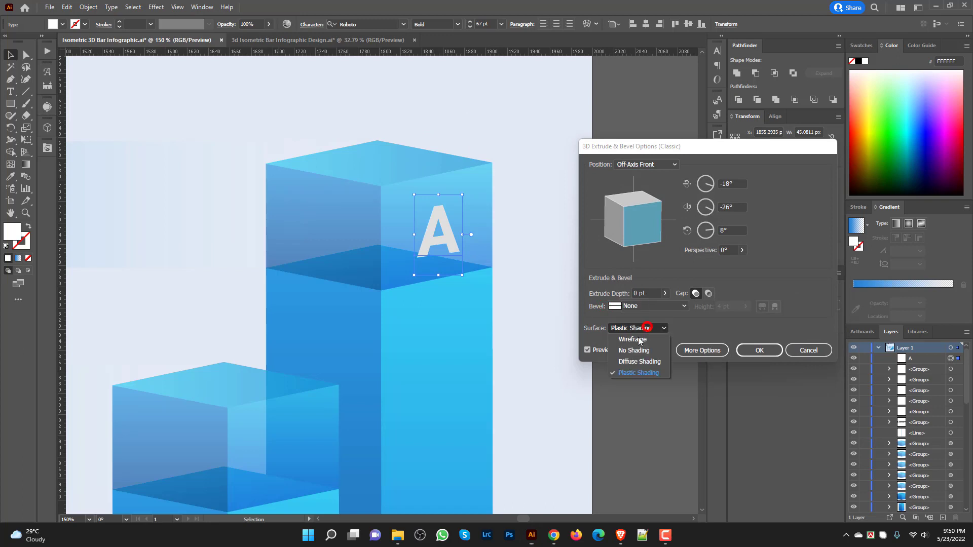
left_click(640, 352)
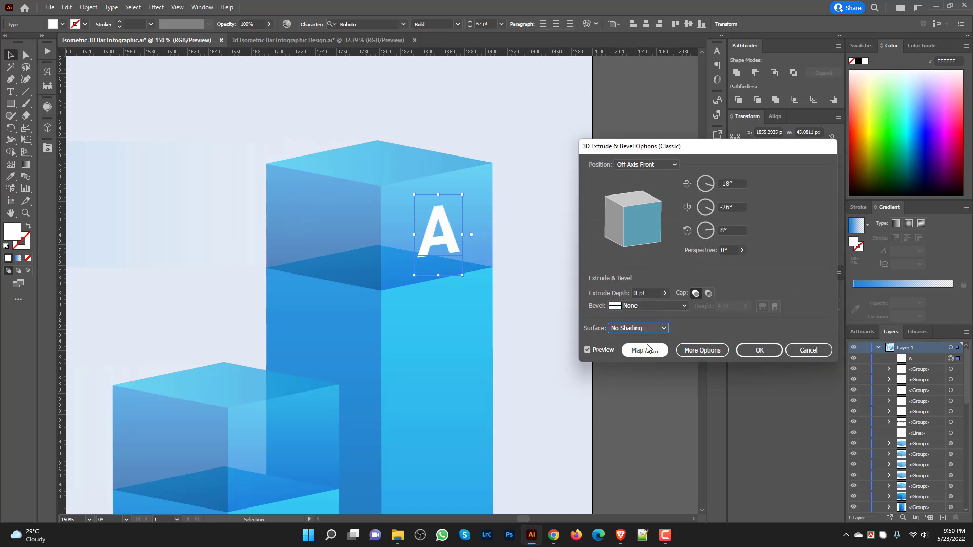
Step: Try the Off-Axis Back position for the letter "A" and switch it back to Off-Axis Front
left_click(658, 164)
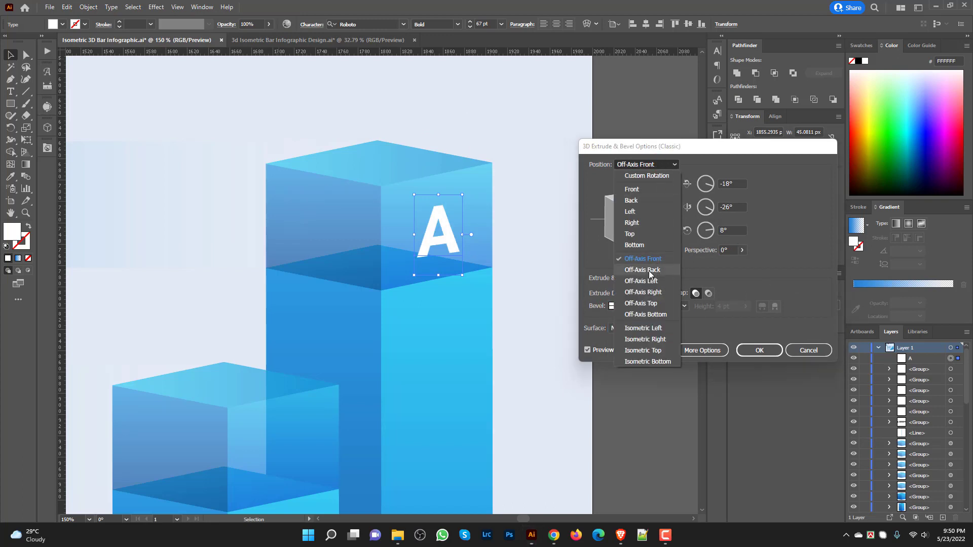
left_click(648, 275)
left_click(657, 165)
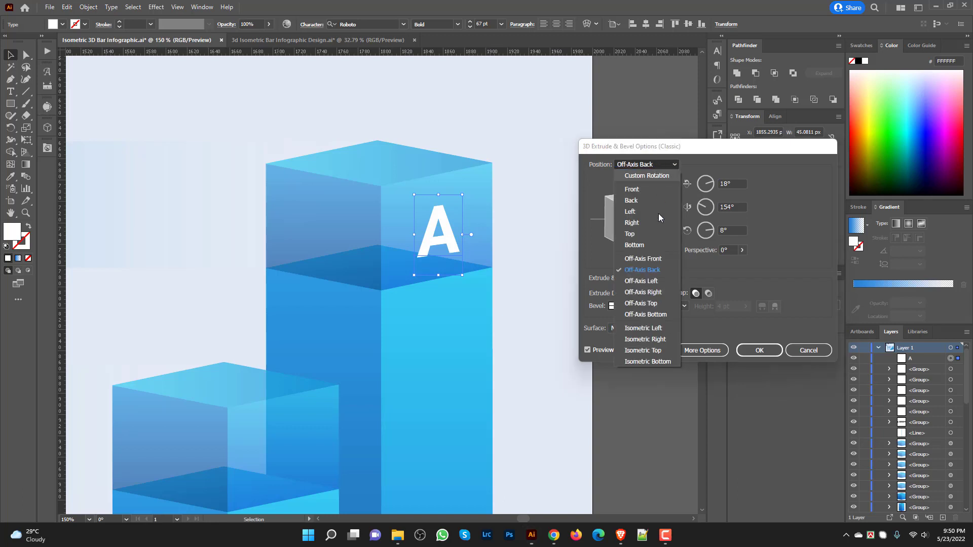
left_click(652, 259)
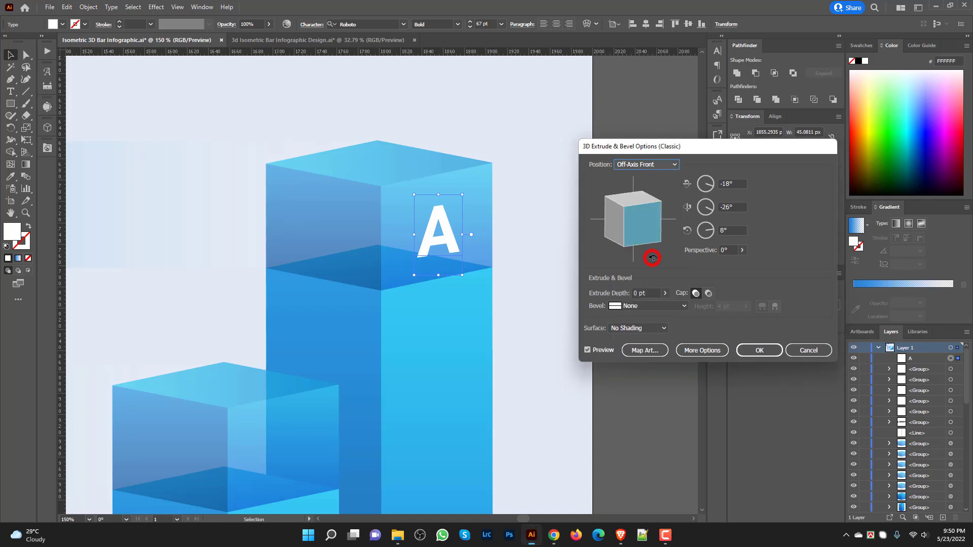
Step: Accept the Off-Axis Front Extrude & Bevel settings for the letter "A" and deselect it
left_click(759, 350)
left_click(541, 387)
Step: Copy the letter "A" onto the right face of the second-tallest bar's translucent block and change the copy to "B"
left_click_drag(537, 398, 632, 291)
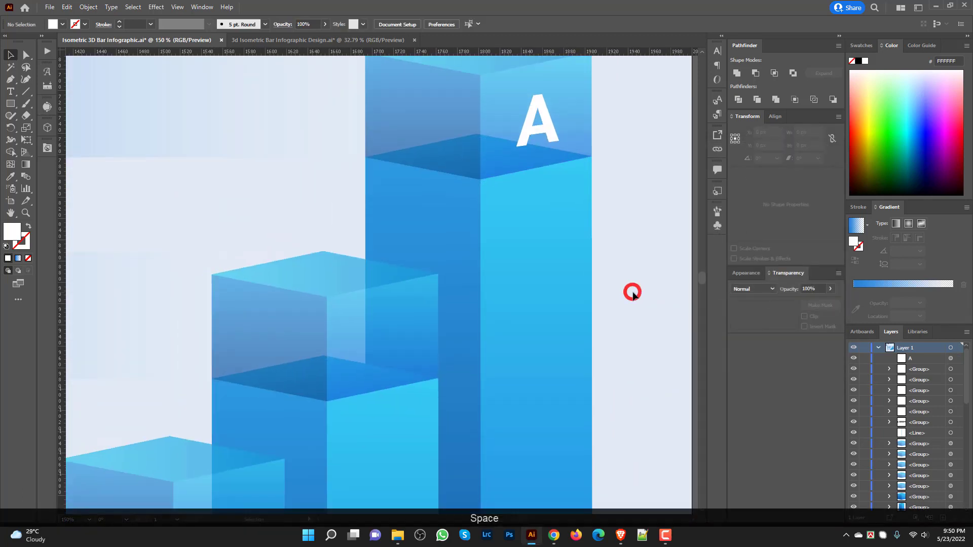
scroll(631, 291, "down", 2)
left_click_drag(588, 223, 520, 318)
double_click(520, 318)
double_click(520, 318)
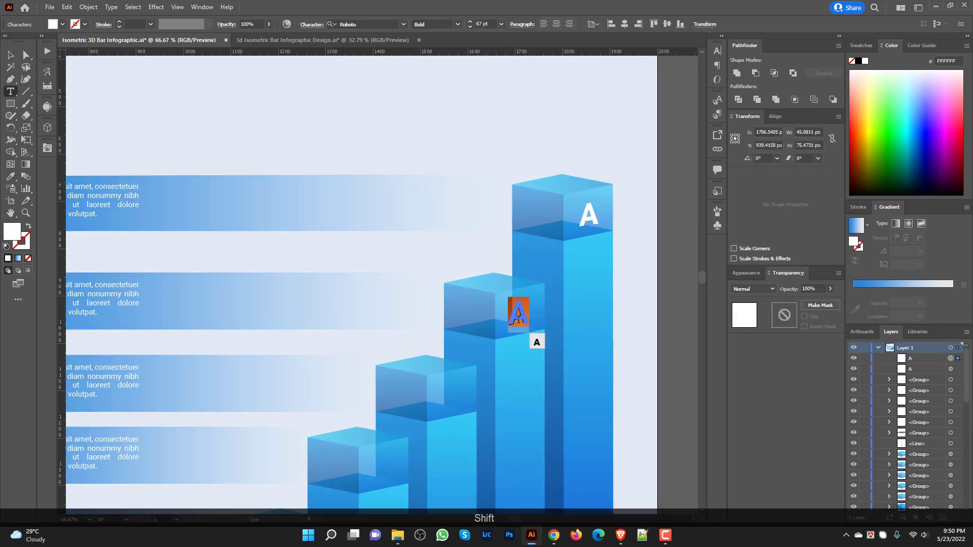
type("B")
left_click(10, 55)
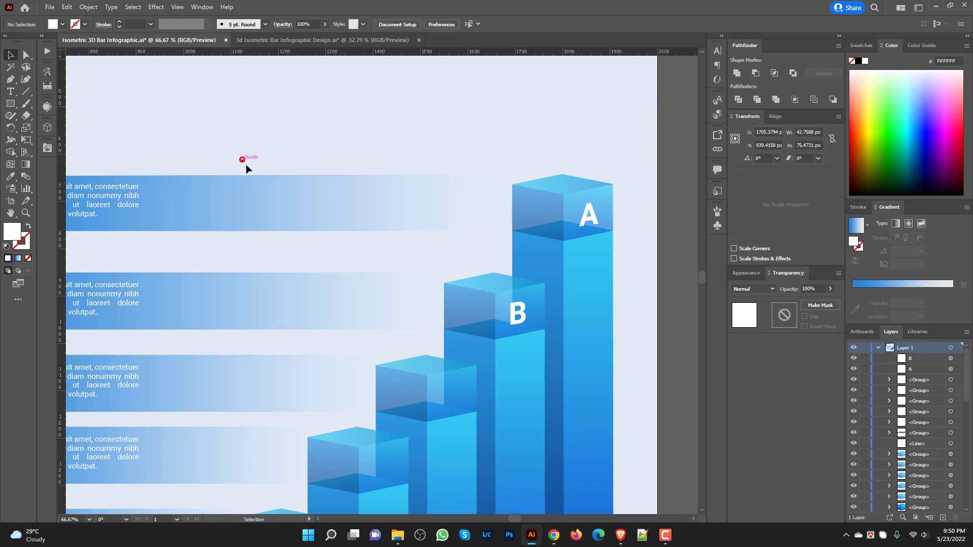
Step: Copy the letter "B" onto the right faces of the translucent blocks on the three shorter bars
scroll(246, 163, "down", 2)
left_click_drag(517, 265, 458, 353)
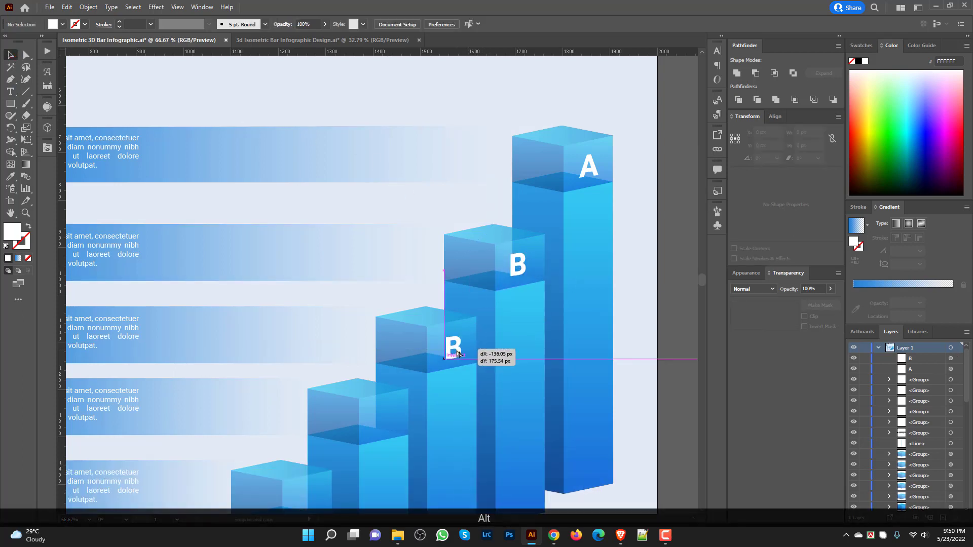
scroll(453, 335, "down", 5)
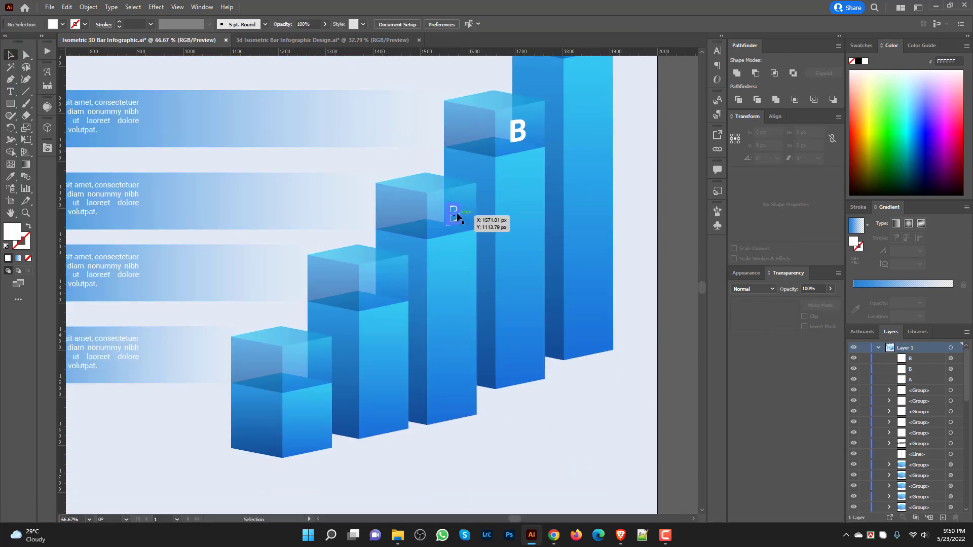
left_click_drag(458, 217, 312, 373)
Step: Change the copied letters on the middle, second-shortest and shortest bars to "C", "D" and "E", and deselect them
left_click(454, 215)
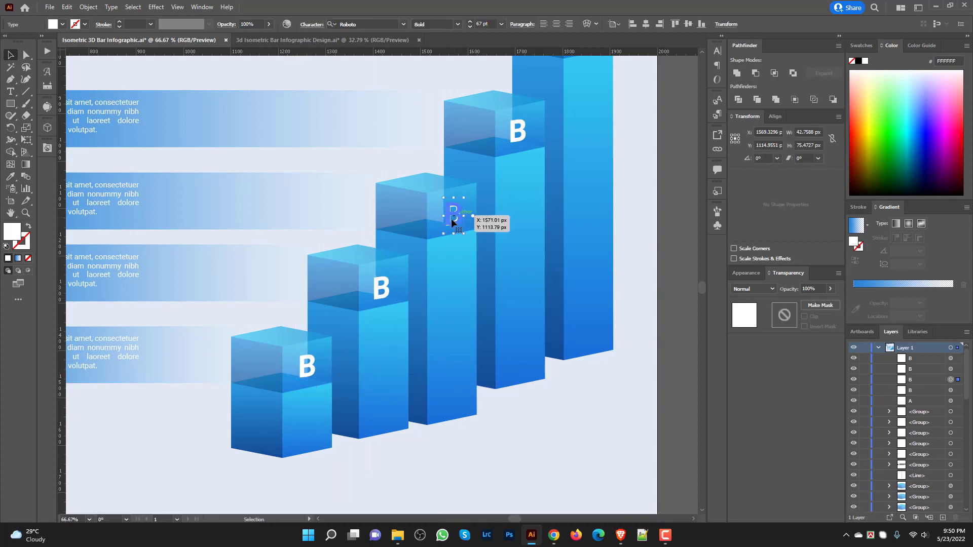
scroll(454, 222, "up", 2)
double_click(453, 252)
double_click(454, 253)
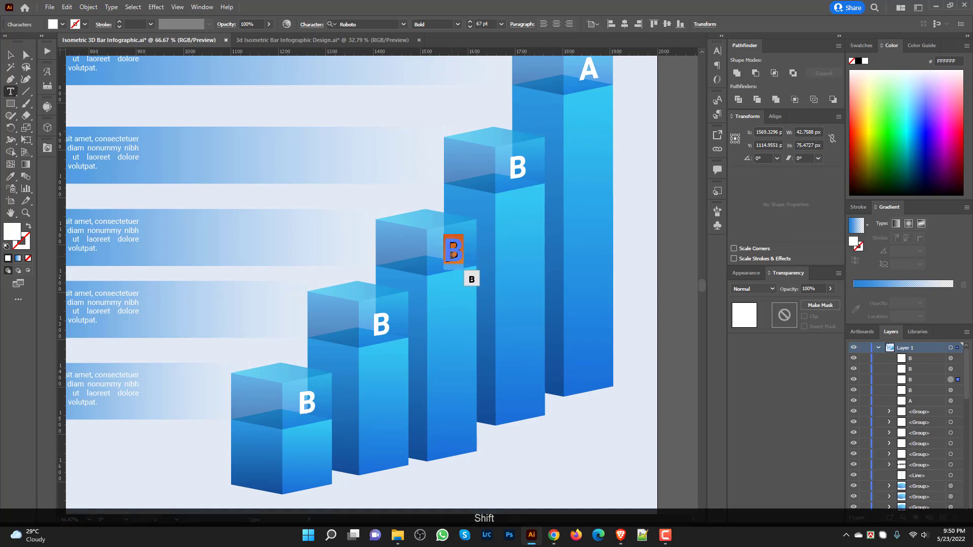
type("C")
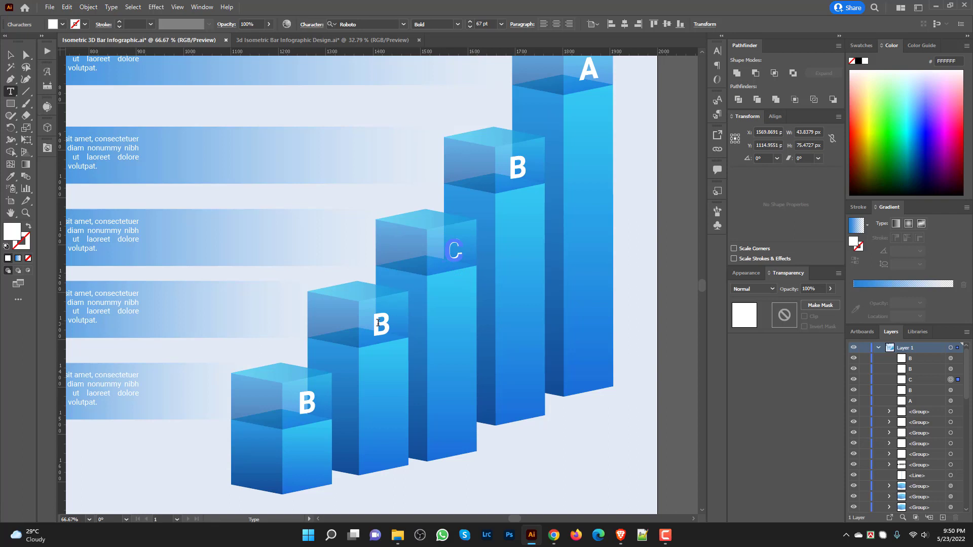
type("D")
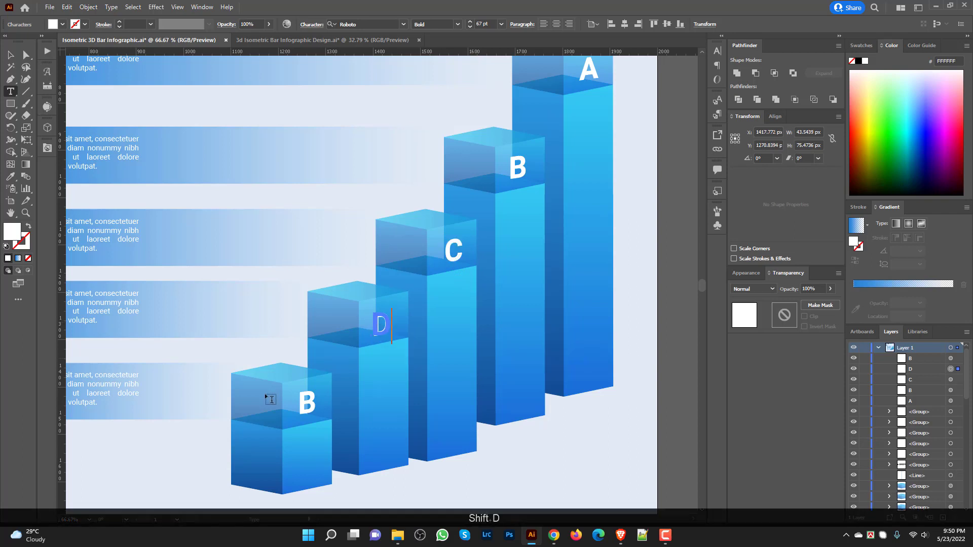
double_click(303, 400)
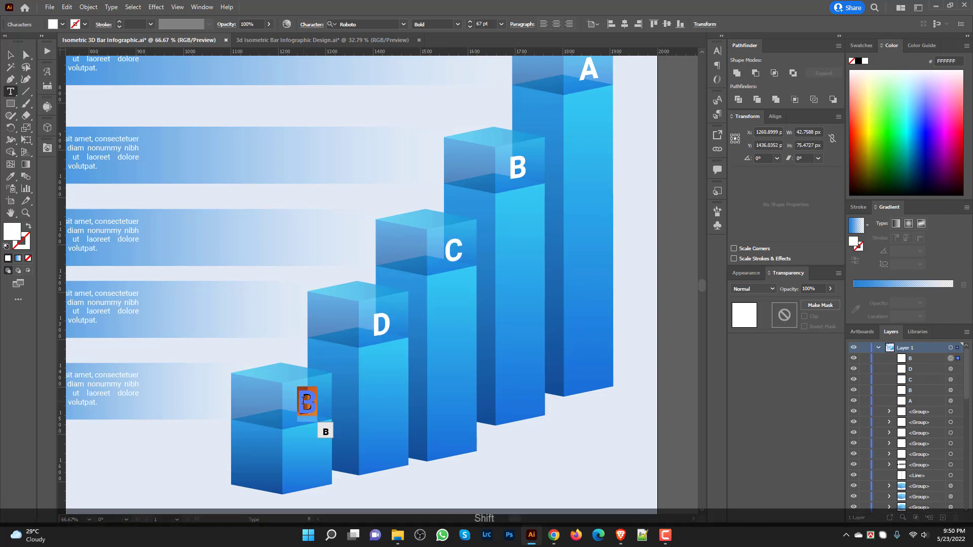
type("E")
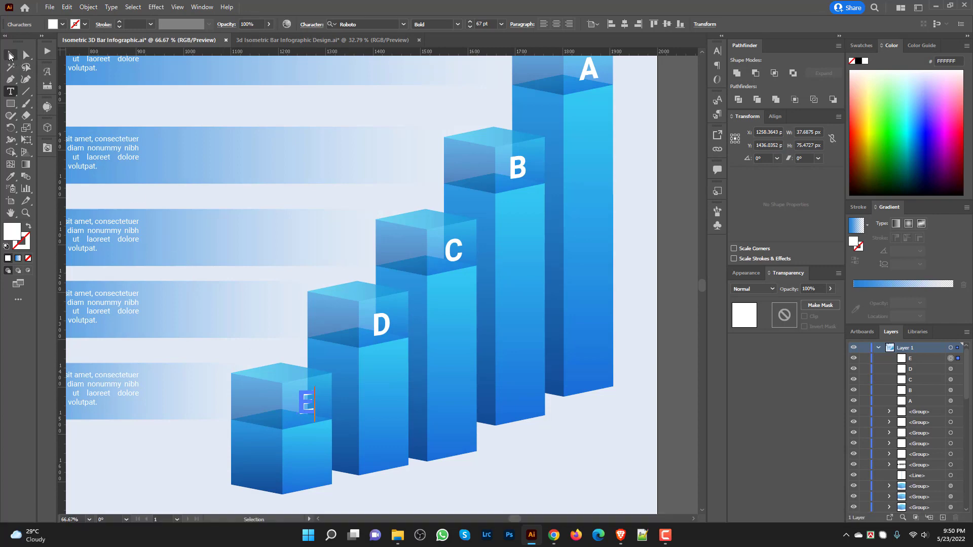
left_click(12, 57)
scroll(592, 350, "down", 1)
left_click(558, 454)
scroll(555, 451, "down", 1)
scroll(556, 452, "down", 1)
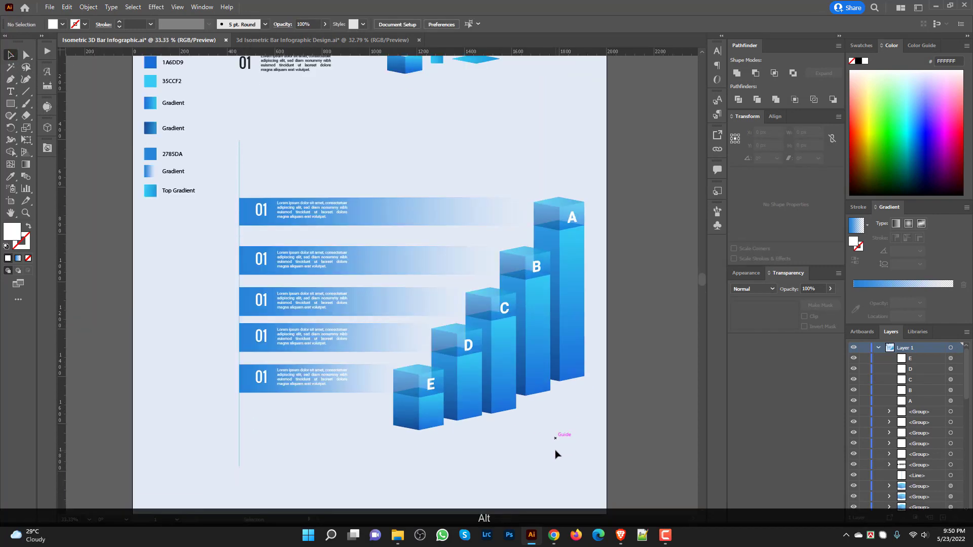
scroll(538, 433, "up", 1)
scroll(539, 429, "up", 1)
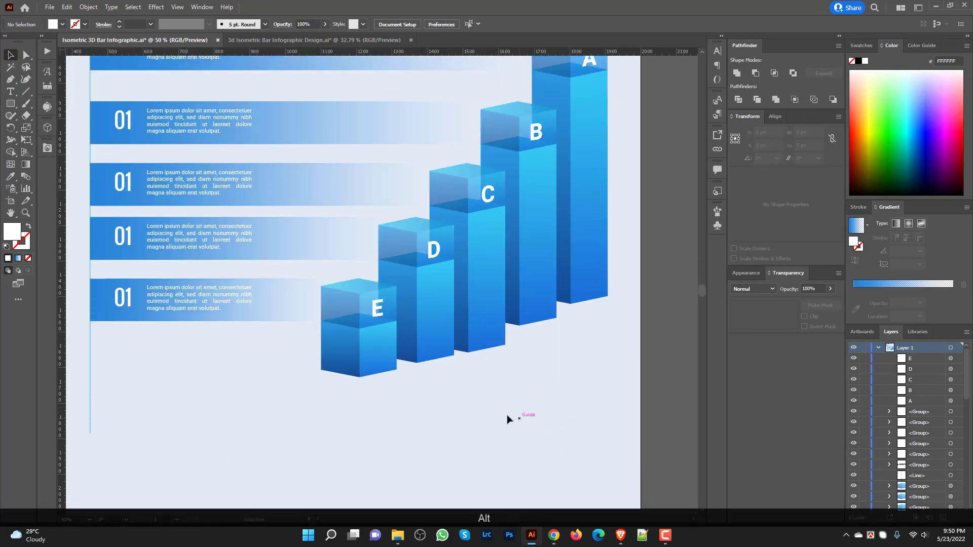
scroll(569, 334, "up", 1)
scroll(556, 348, "down", 1)
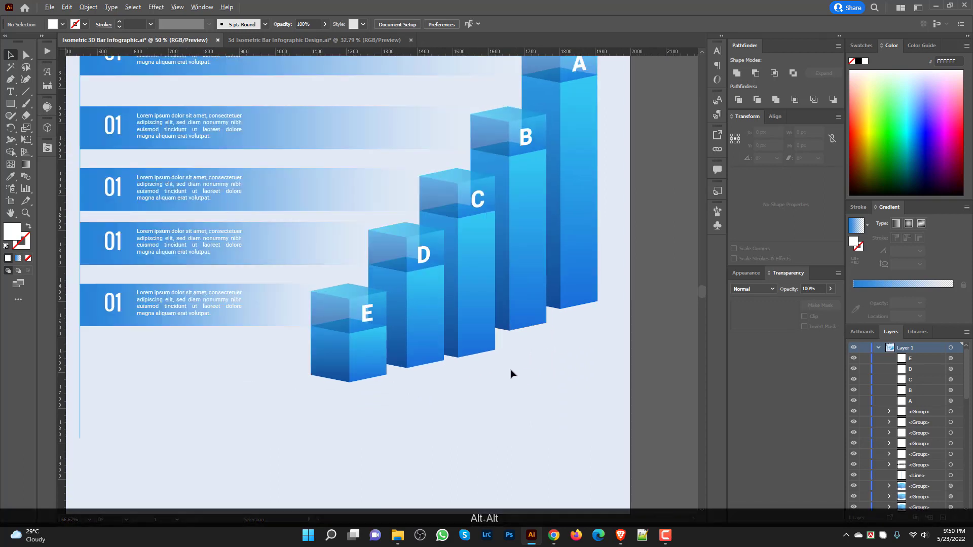
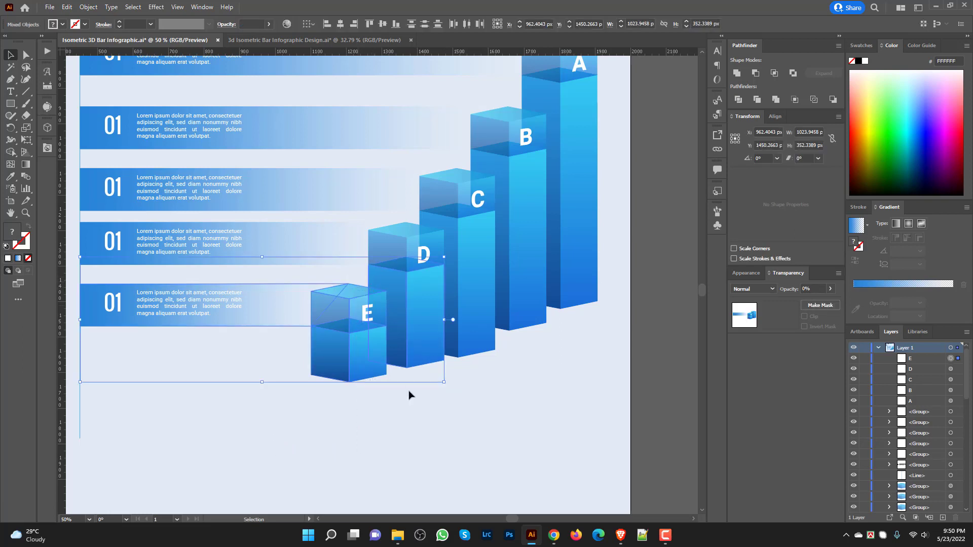
Step: Group each of the two lowest gradient strips with its "01" number and paragraph text
scroll(315, 319, "up", 1)
left_click(281, 300)
left_click_drag(150, 409, 178, 265)
key("ctrl+g")
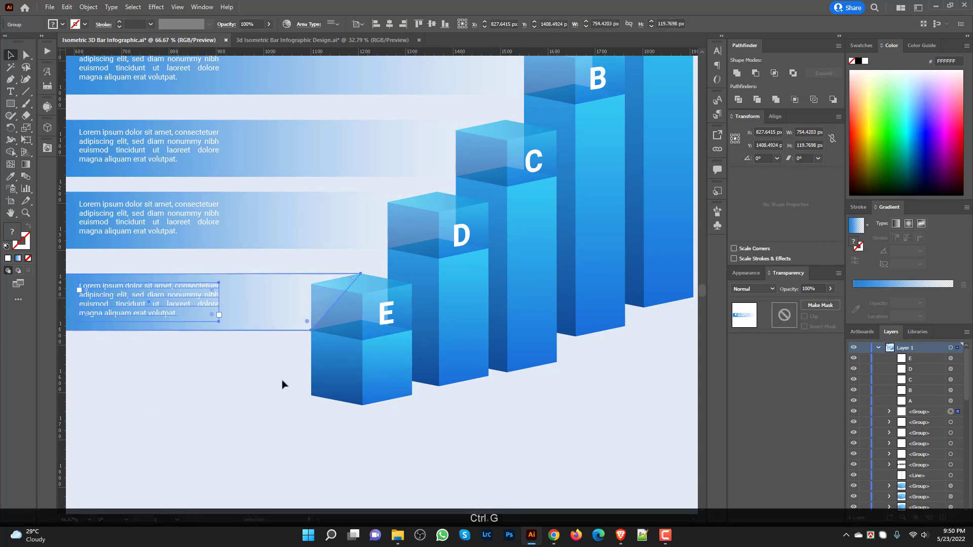
left_click(182, 190)
scroll(284, 207, "down", 1)
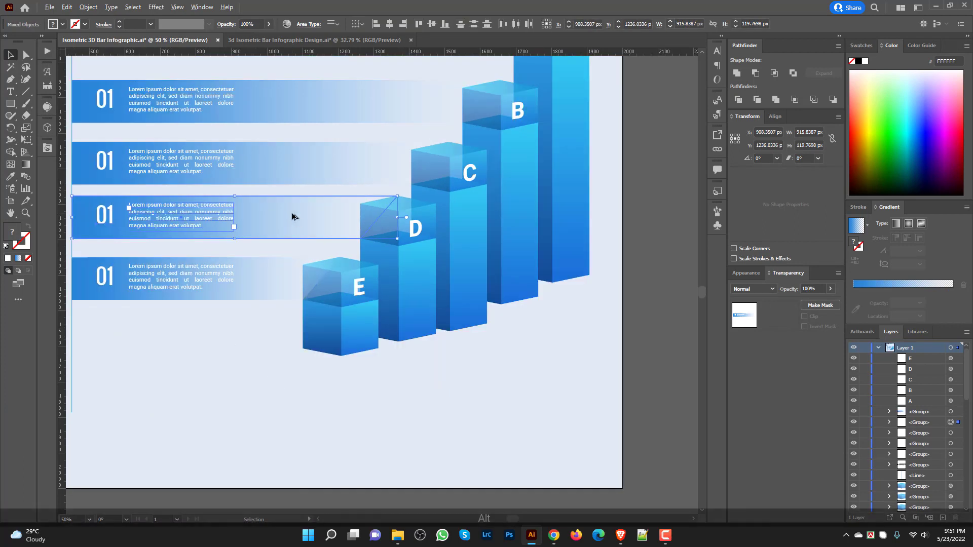
key("ctrl+g")
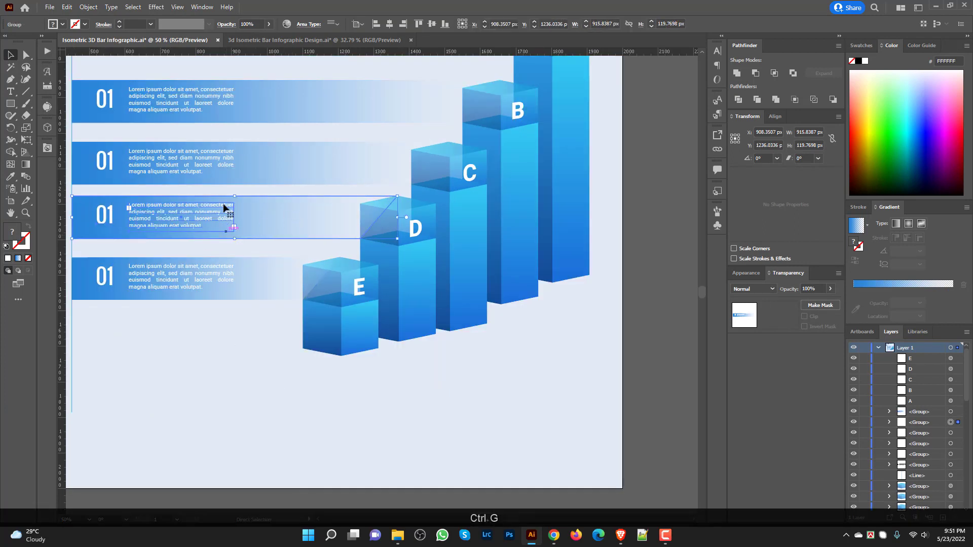
Step: Group each of the three upper gradient strips with its own number and paragraph text
scroll(203, 218, "up", 1)
left_click(199, 179)
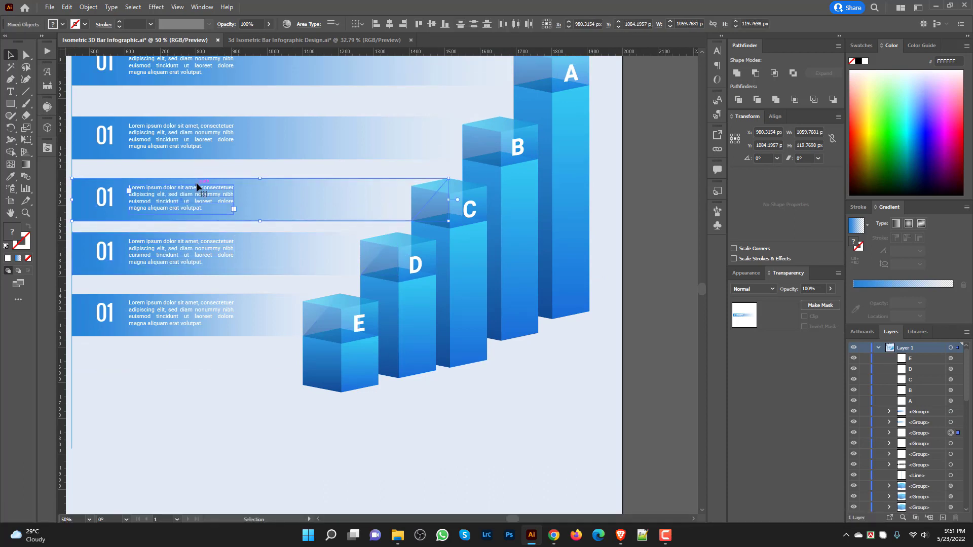
key("ctrl+g")
scroll(203, 175, "up", 2)
left_click(187, 181)
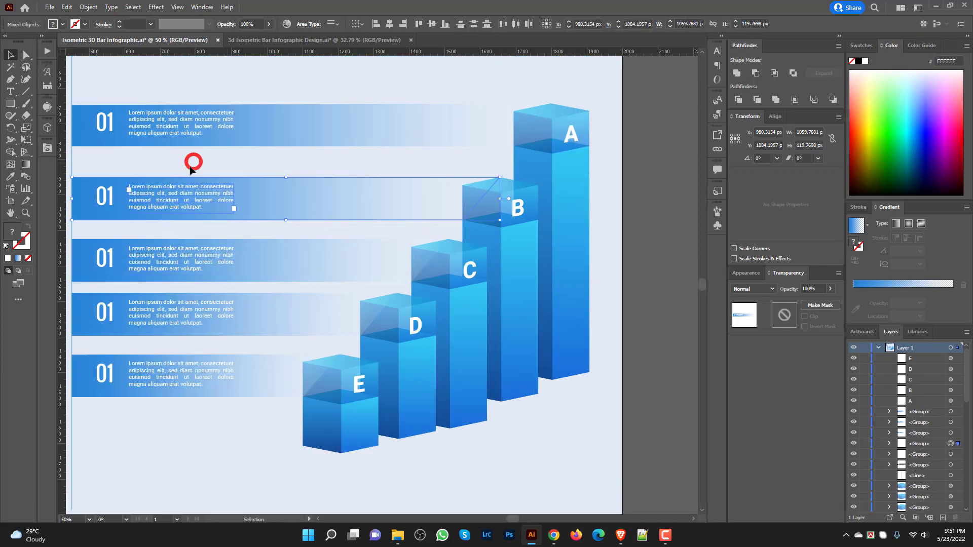
key("ctrl+g")
left_click(177, 145)
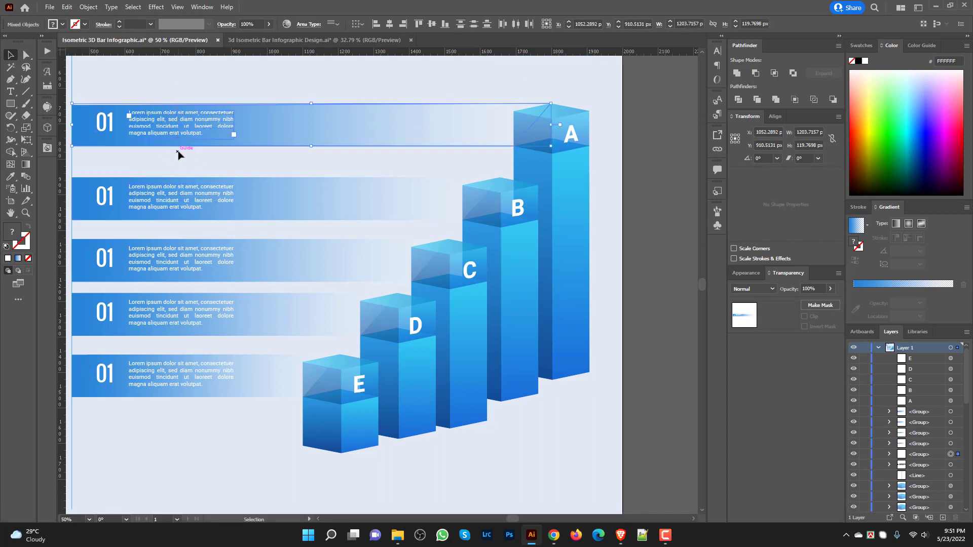
key("ctrl+g")
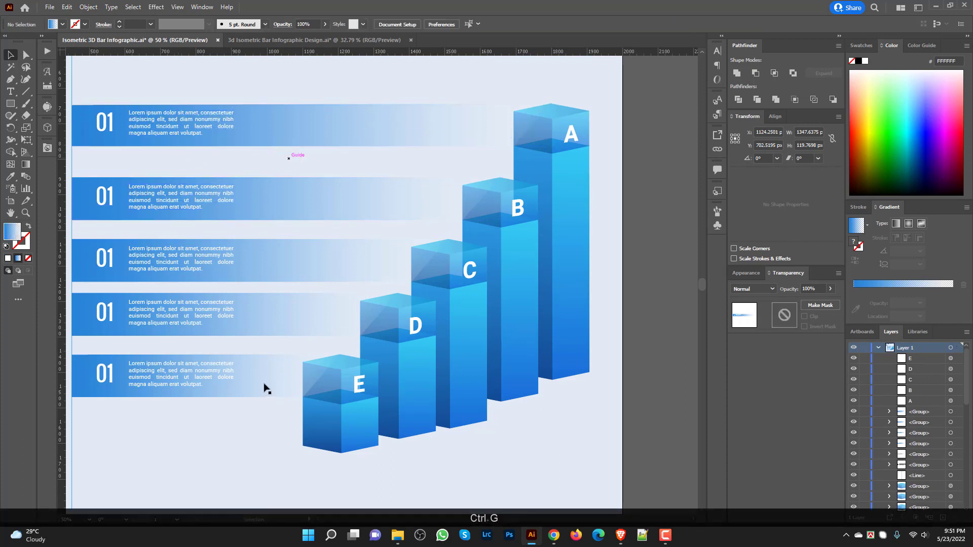
Step: Group the solid part of the shortest bar with its letter "E" and the lowest text strip
scroll(248, 343, "down", 1)
left_click(398, 480)
left_click(341, 366)
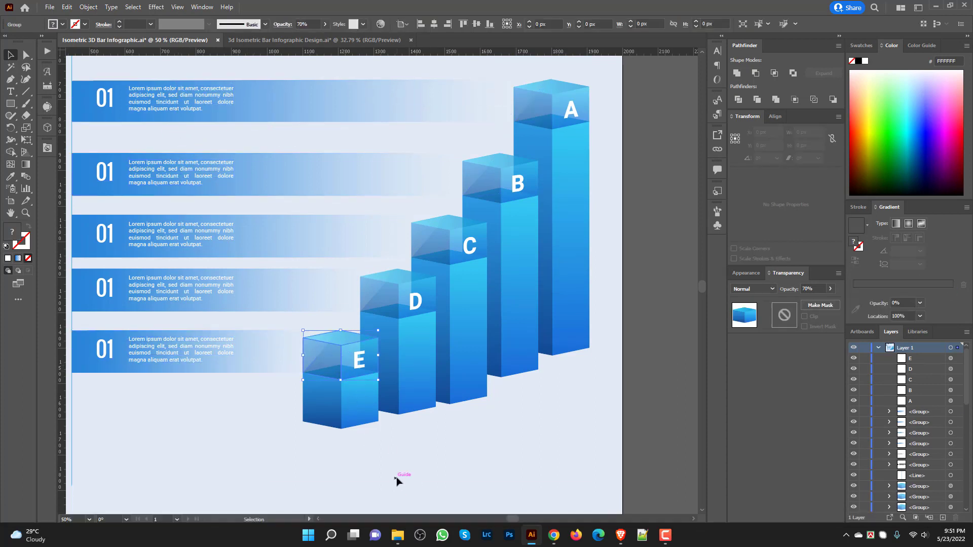
left_click(397, 480)
left_click(356, 359)
left_click(350, 400, "shift")
left_click(261, 365, "shift")
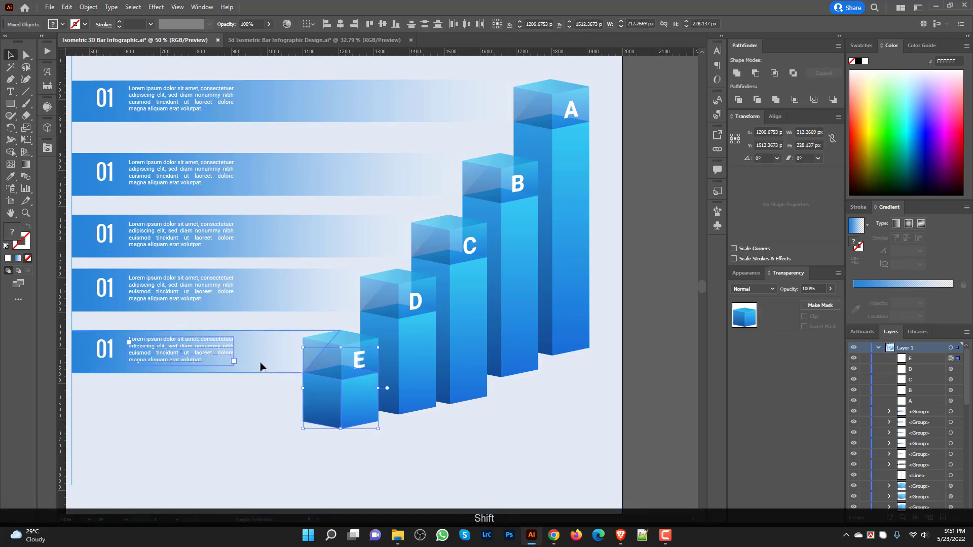
key("ctrl+g")
Step: Group the second-shortest bar and its translucent block with the letter "D" and the matching text strip
left_click(314, 298)
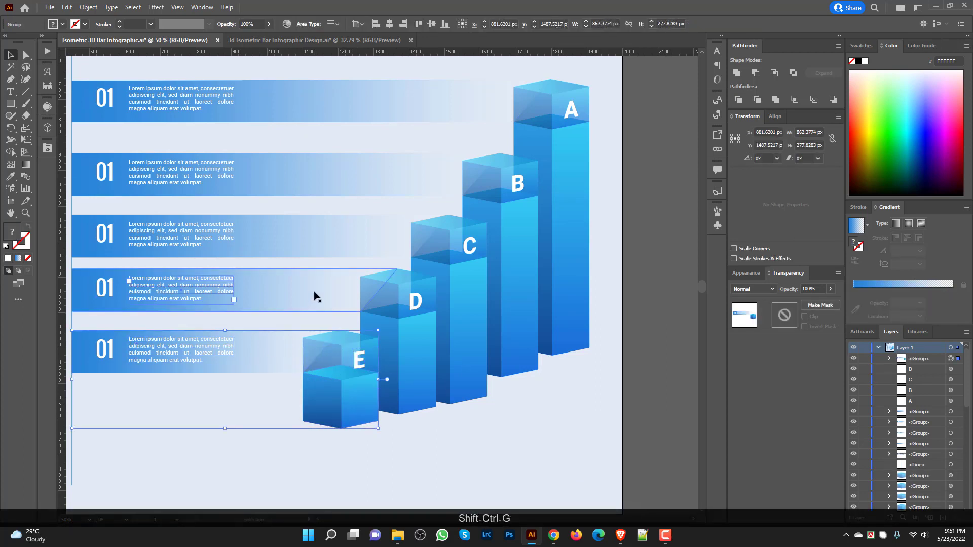
left_click(414, 303, "shift")
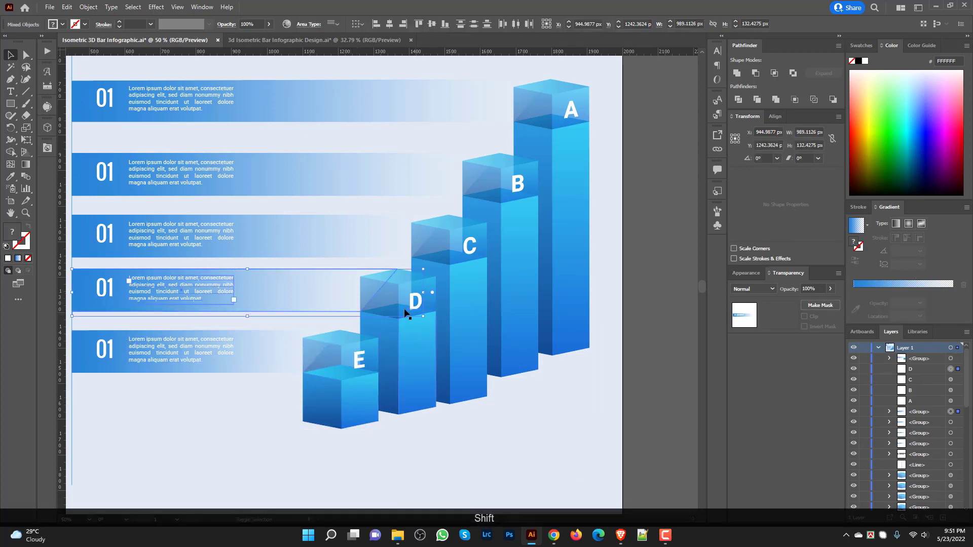
left_click(418, 354, "shift")
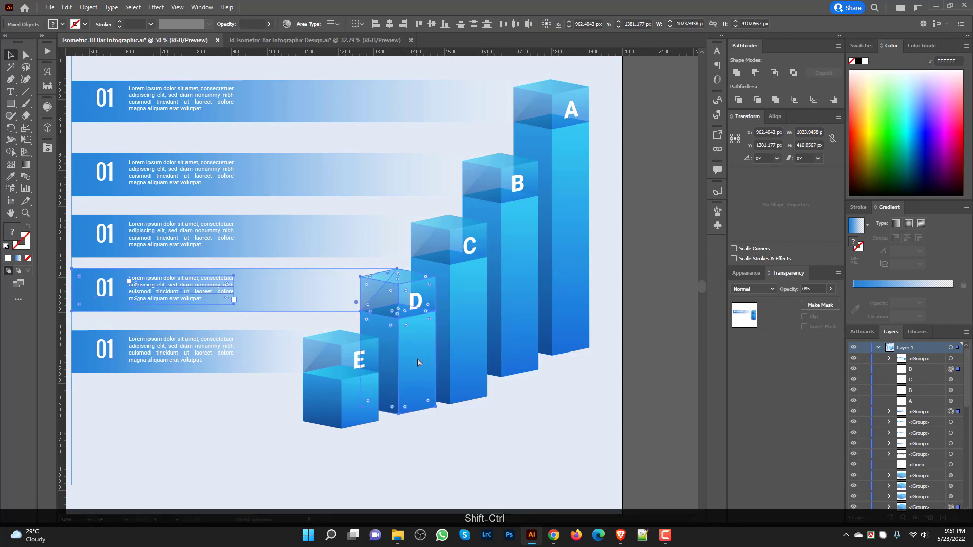
key("ctrl+g")
Step: Group the middle bar and its translucent block with the letter "C" and the middle text strip
scroll(440, 350, "up", 1)
left_click(474, 355)
left_click(445, 275, "shift")
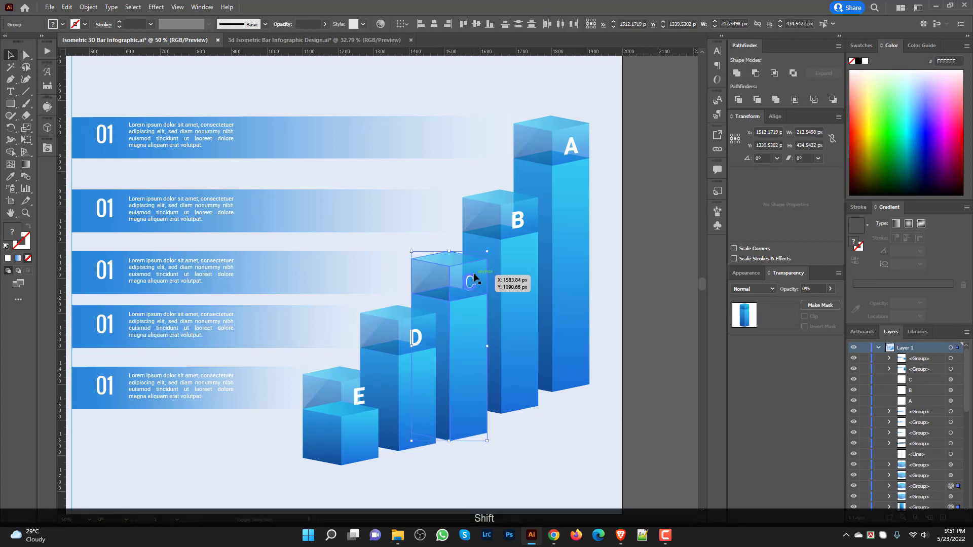
left_click(470, 281, "shift")
left_click(357, 276, "shift")
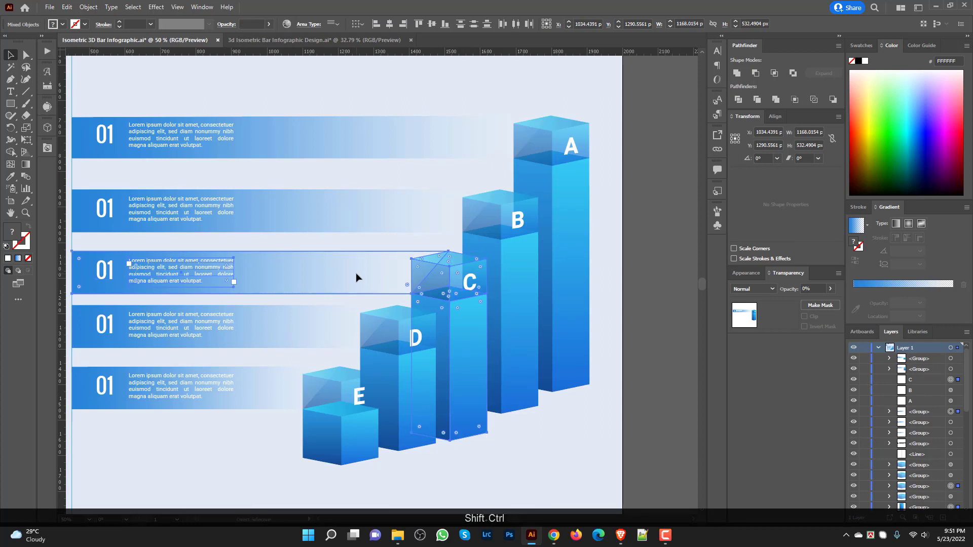
key("ctrl+g")
Step: Group the solid part of the second-tallest bar with its letter "B" and the matching text strip
scroll(360, 284, "up", 1)
left_click(518, 269)
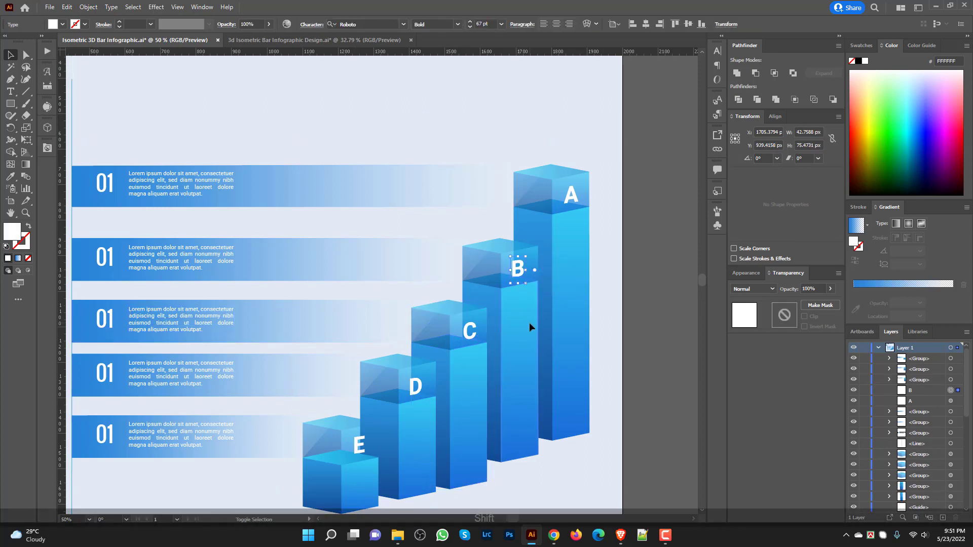
left_click(399, 252, "shift")
key("ctrl+g")
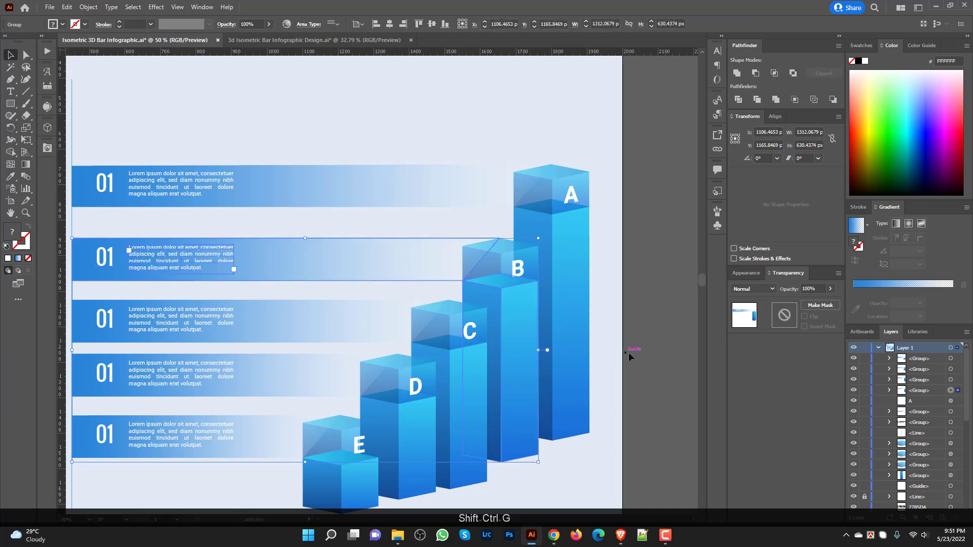
left_click(628, 351)
Step: Group the tallest bar and its translucent block with the letter "A" and the uppermost text strip, and deselect the group
left_click(519, 269)
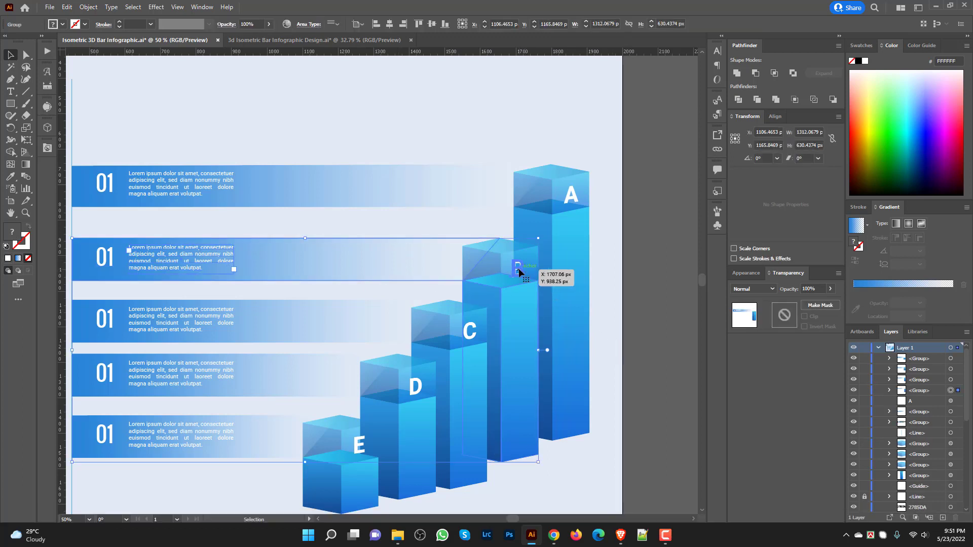
left_click(570, 194)
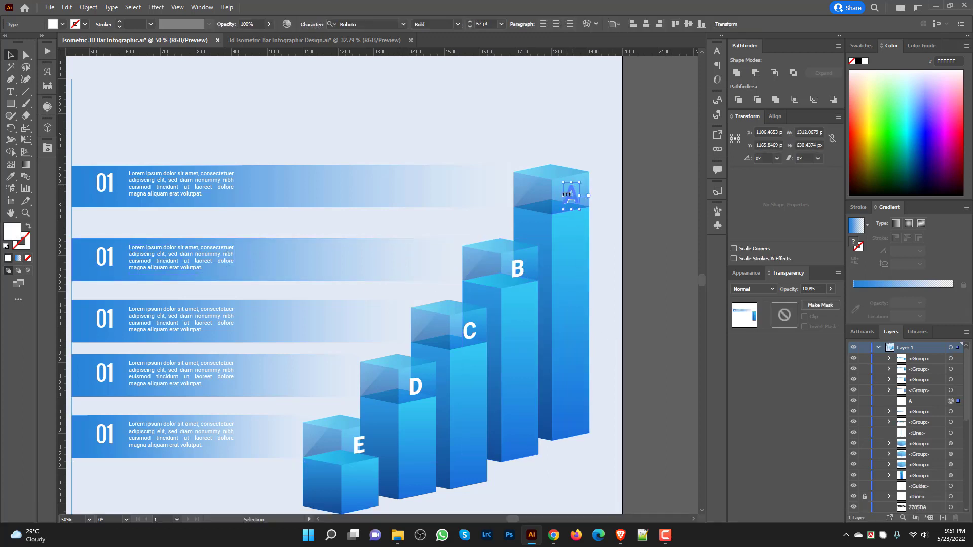
left_click(549, 195, "shift")
left_click(563, 274, "shift")
left_click(458, 195, "shift")
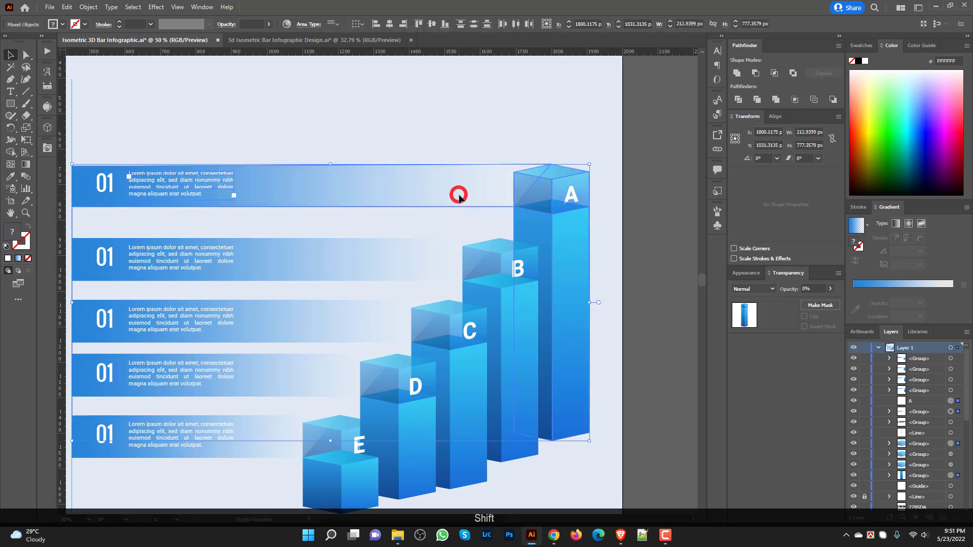
key("ctrl+g")
left_click(643, 381)
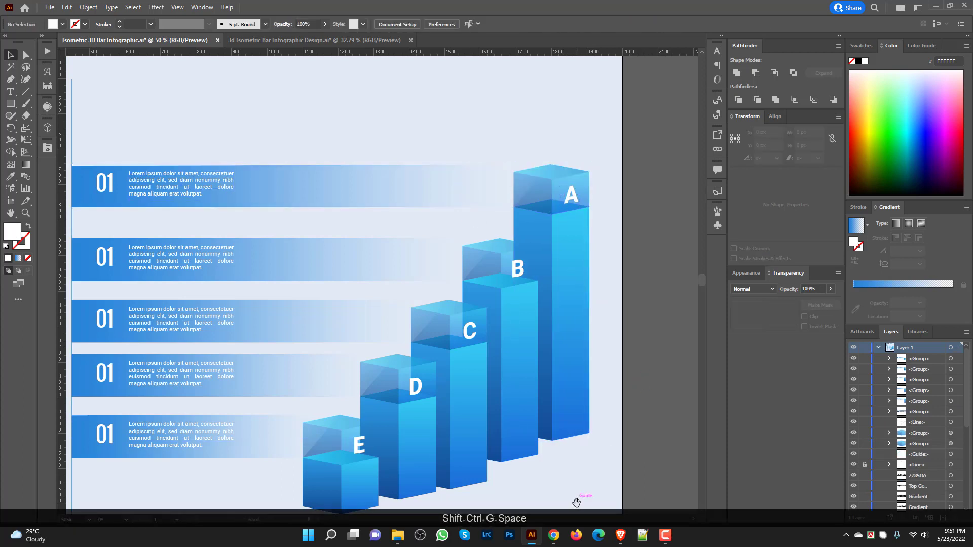
left_click_drag(576, 504, 615, 389)
scroll(426, 355, "up", 1)
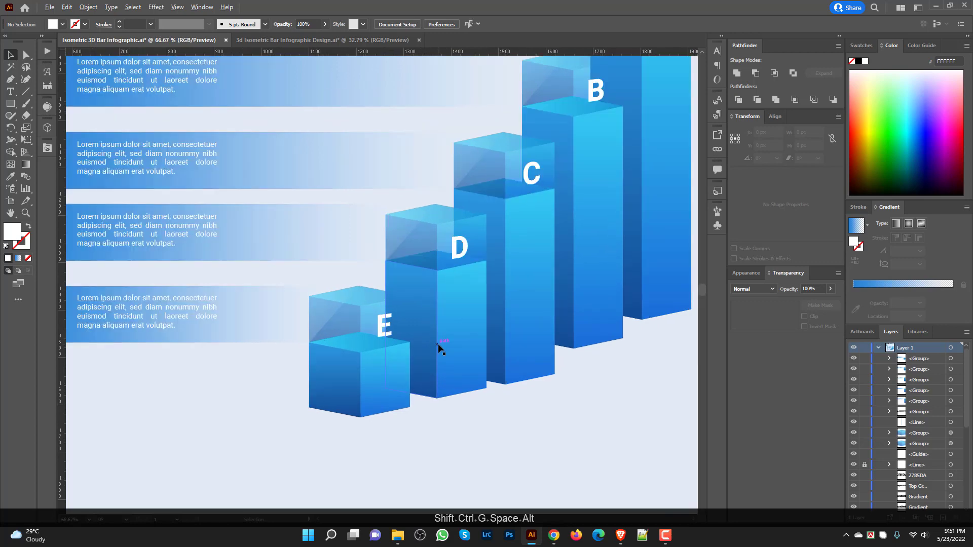
scroll(464, 373, "down", 1)
scroll(336, 325, "down", 1)
left_click(326, 314)
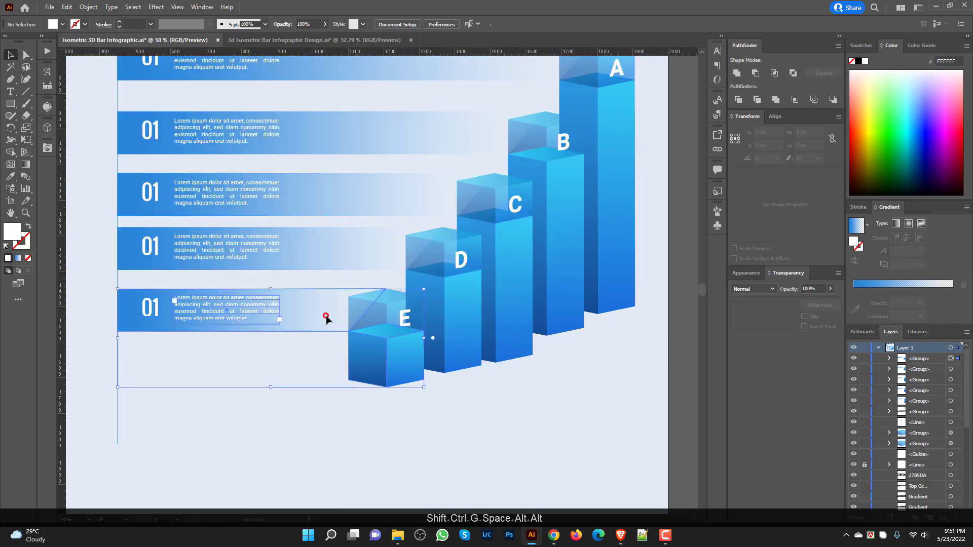
left_click_drag(401, 345, 396, 368)
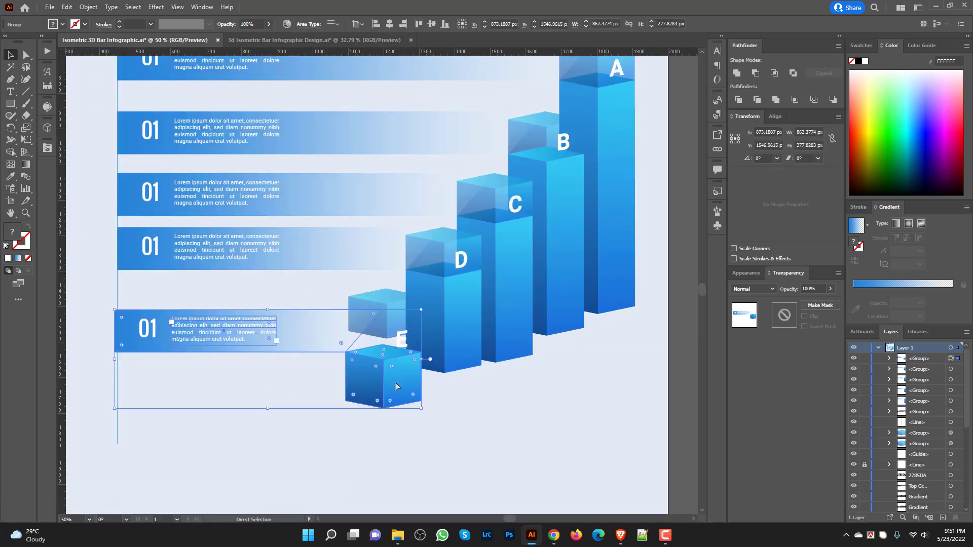
key("ctrl+z")
Step: Ungroup the shortest bar, then regroup its solid and translucent blocks with the letter "E" and the lowest text strip
right_click(397, 356)
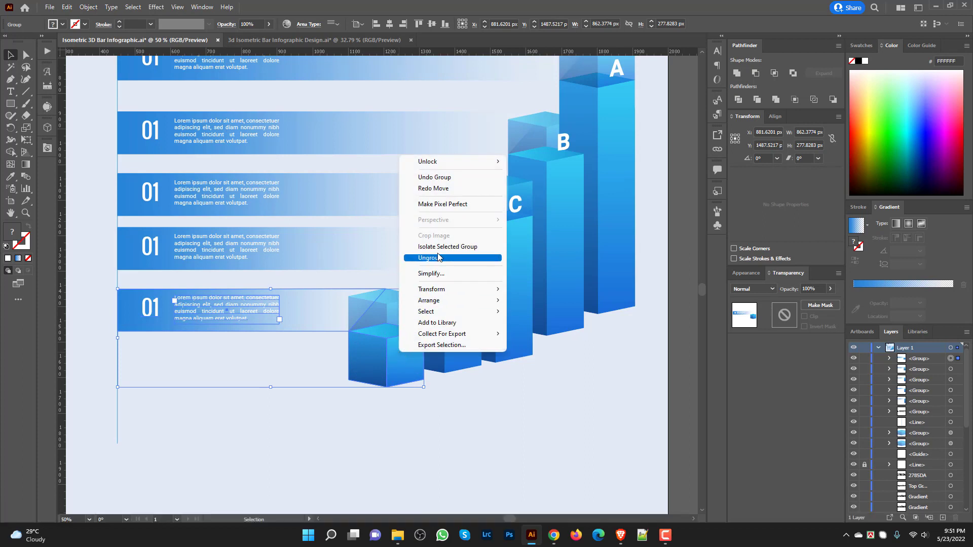
left_click(444, 257)
left_click(402, 333)
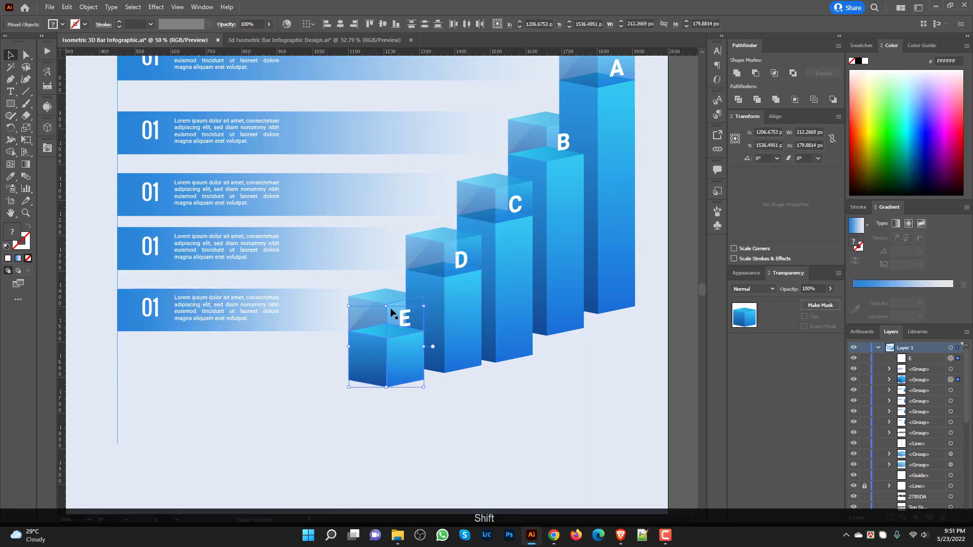
left_click_drag(389, 307, 390, 304)
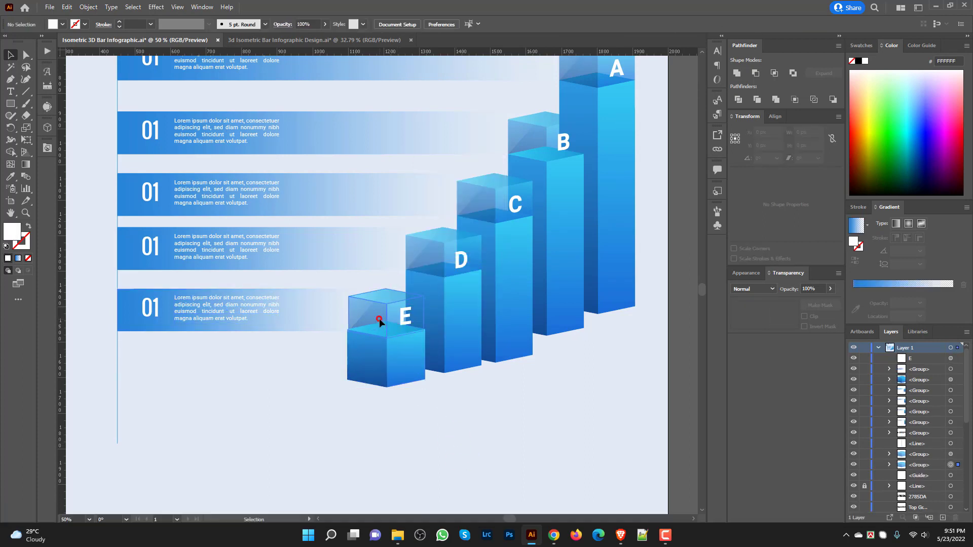
left_click(408, 320, "shift")
left_click(413, 369, "shift")
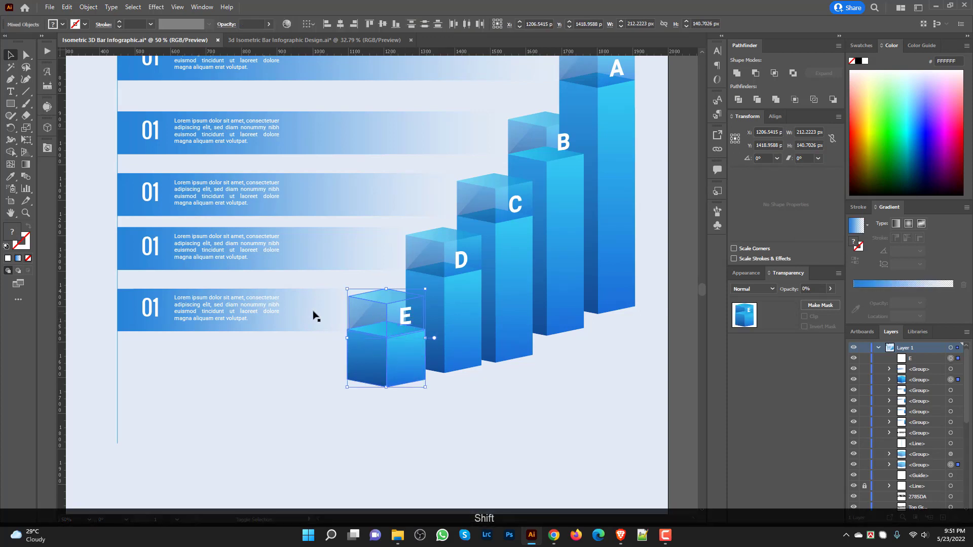
left_click(312, 315, "shift")
key("ctrl+g")
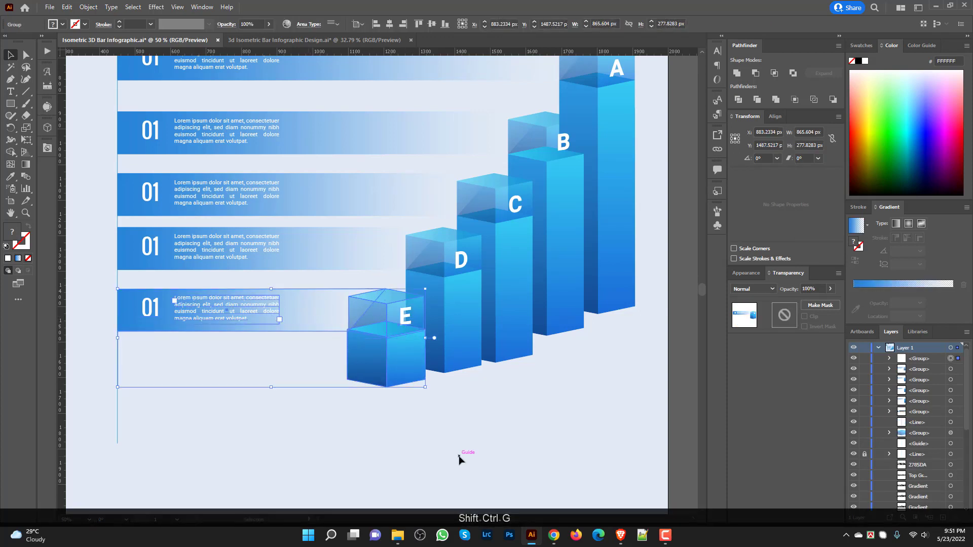
left_click(459, 456)
left_click(454, 348)
left_click_drag(455, 349, 456, 332)
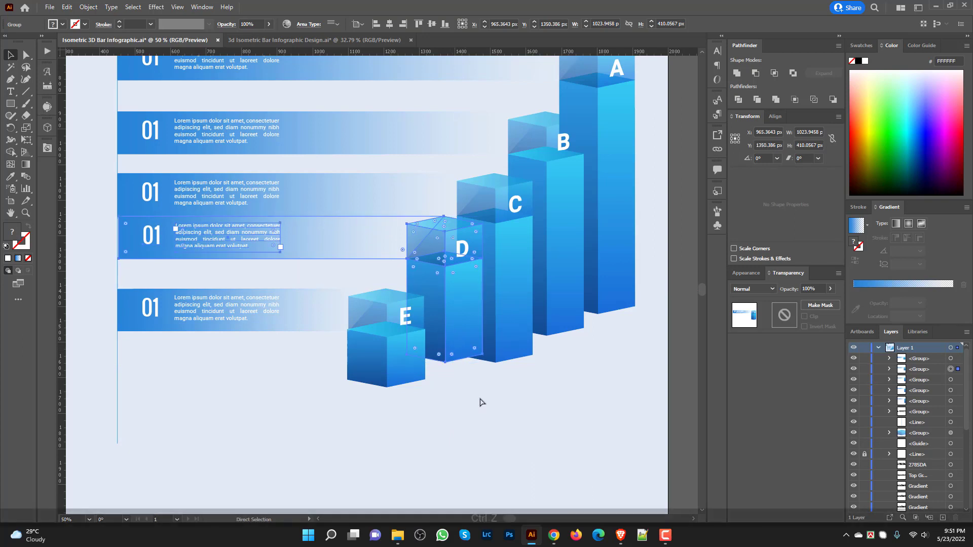
key("ctrl+z")
Step: Move the bar E group about 20 px right and 42 px down, away from bar D, and deselect it
key("space")
left_click_drag(557, 450, 472, 436)
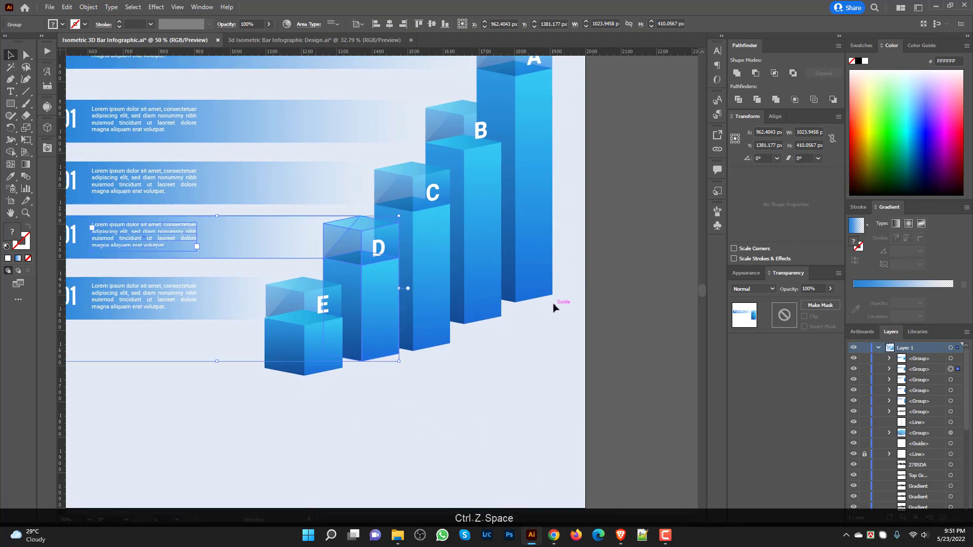
left_click_drag(334, 368, 335, 377)
left_click(353, 420)
key("p")
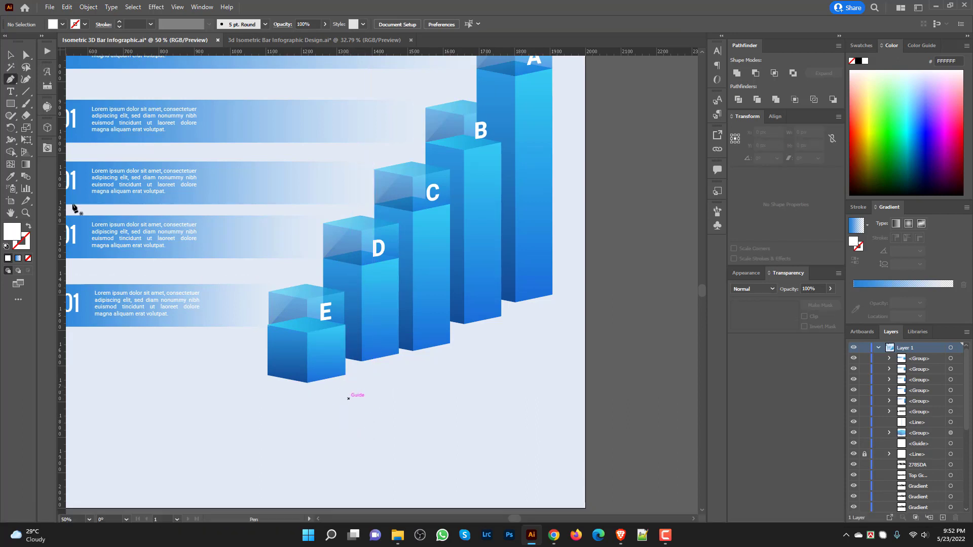
key("v")
left_click_drag(410, 432, 374, 451)
left_click_drag(288, 379, 294, 384)
left_click(340, 465)
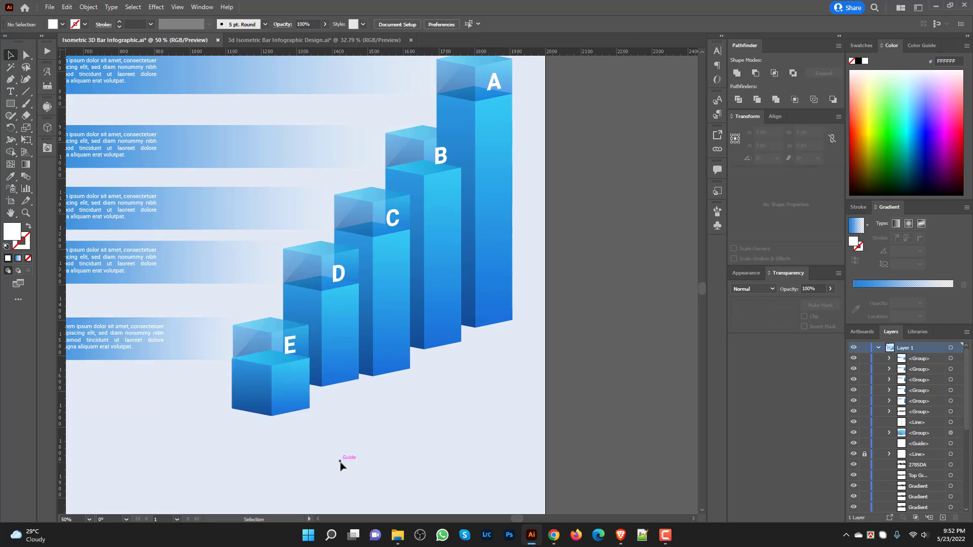
Step: Draw a straight Pen path about 622 px long from bar E's lower right corner to bar A's lower right corner
key("p")
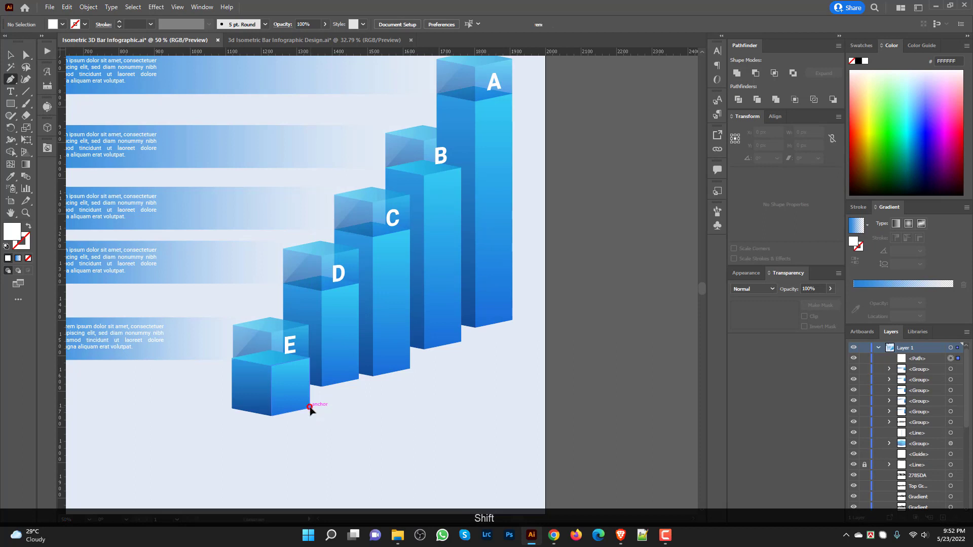
left_click(310, 408)
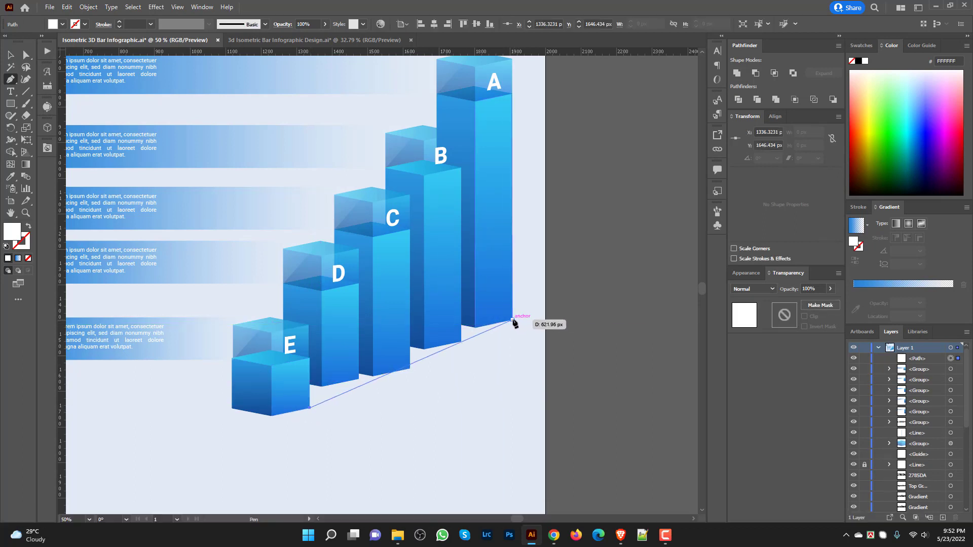
left_click(512, 320)
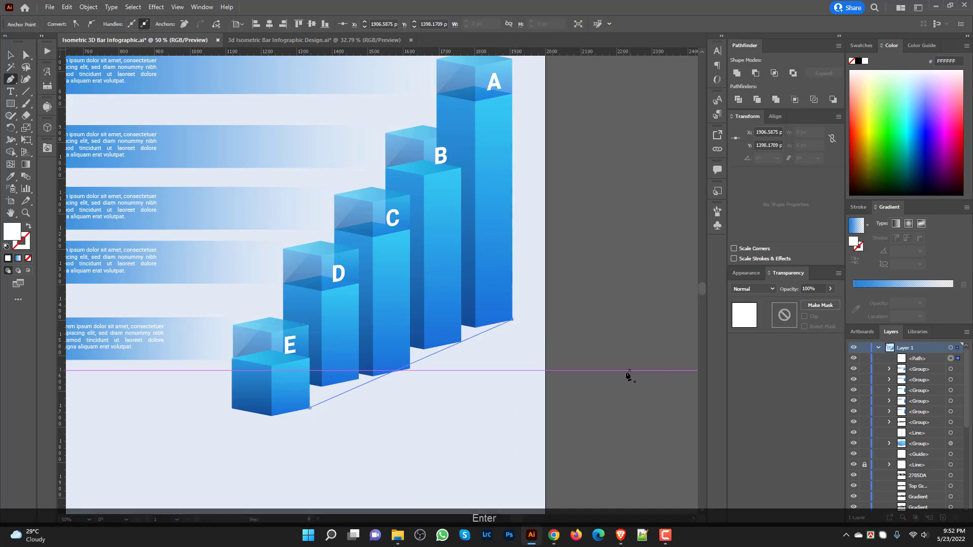
key("v")
left_click(488, 434)
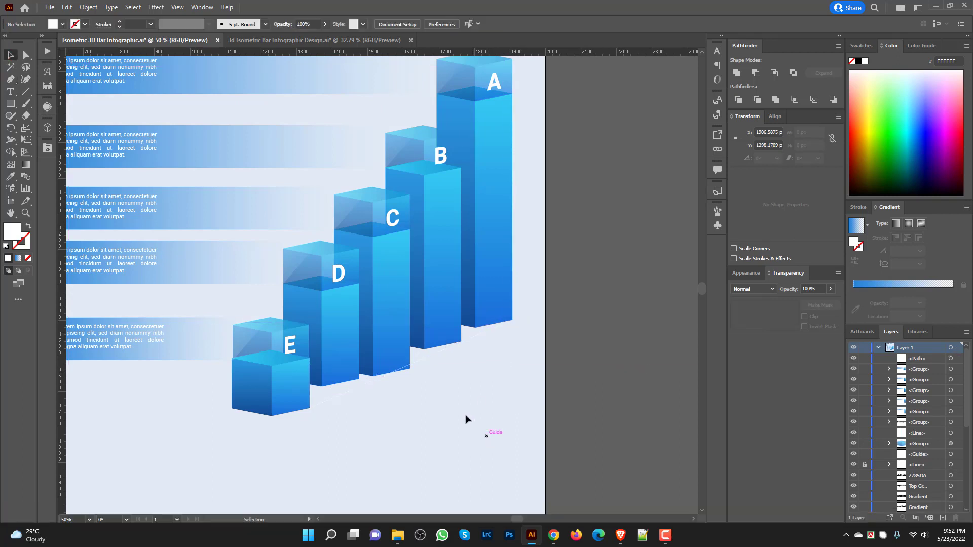
Step: Move the bar B group so the lower right corner of its base meets the diagonal line, and deselect it
scroll(465, 412, "up", 1)
scroll(467, 387, "up", 1)
left_click_drag(434, 328, 427, 335)
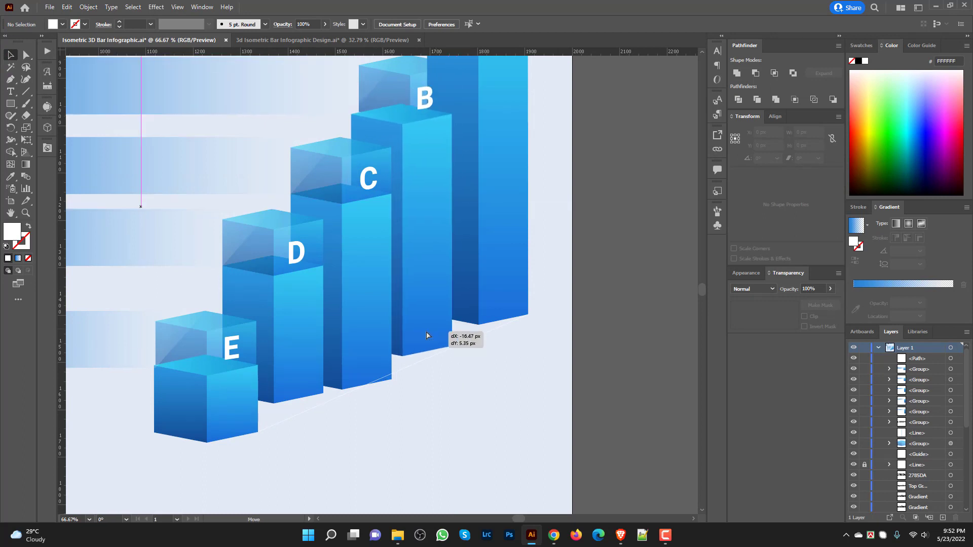
left_click(452, 414)
scroll(441, 355, "up", 5)
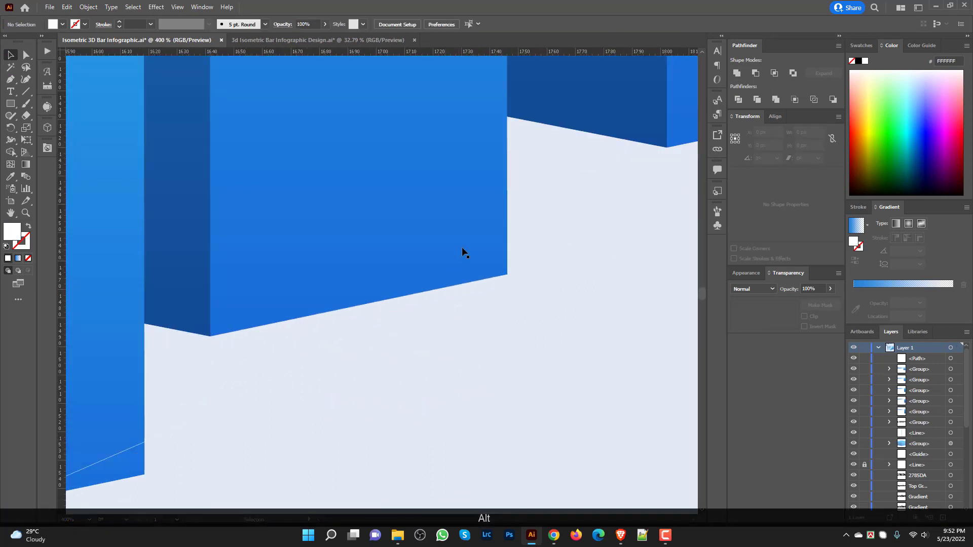
left_click_drag(460, 247, 372, 305)
left_click(487, 403)
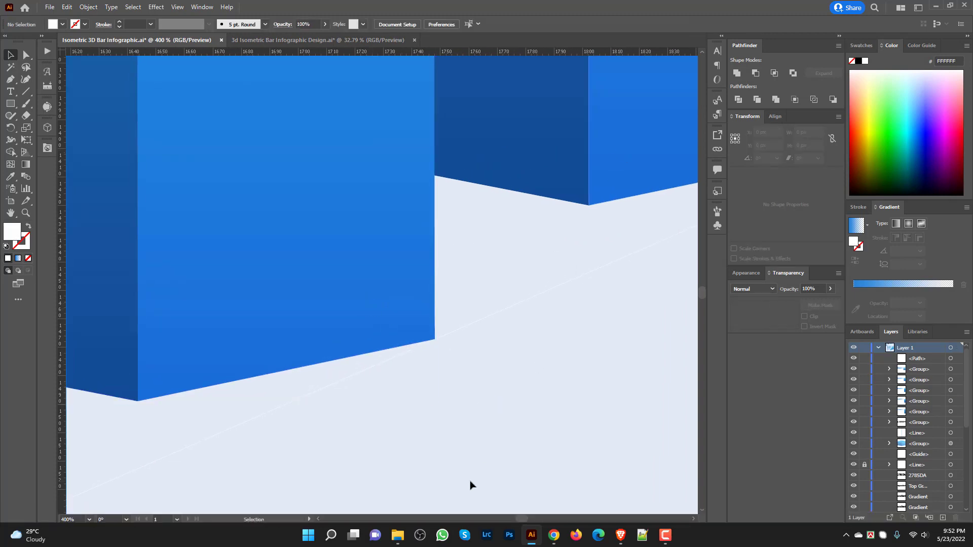
Step: Move the bar C group slightly to bring the lower right corner of its base onto the diagonal line
left_click_drag(470, 483, 554, 313)
scroll(557, 317, "down", 2)
left_click_drag(426, 410, 582, 407)
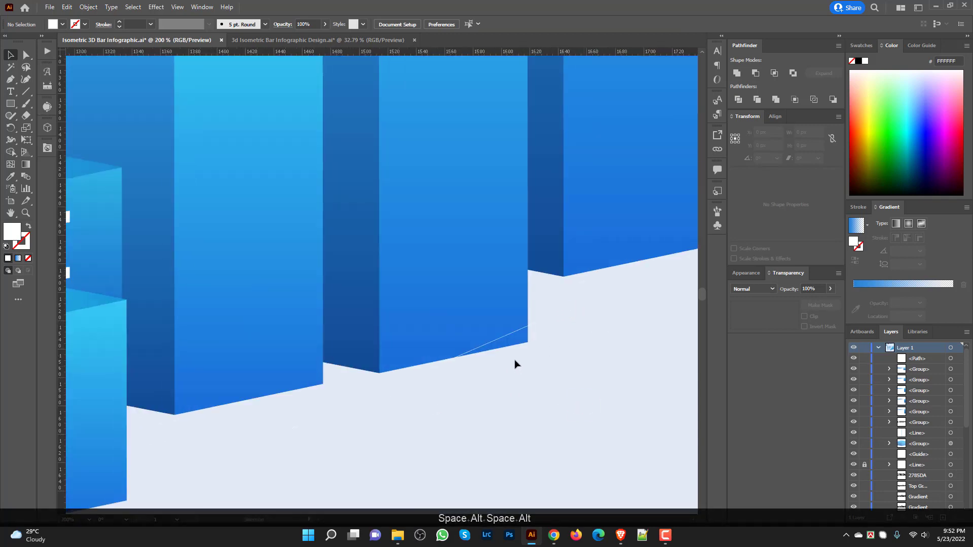
scroll(514, 362, "up", 1)
left_click_drag(406, 308, 355, 311)
Step: Move the bar D group down and left to bring the lower right corner of its base onto the diagonal line
left_click_drag(428, 487, 671, 367)
scroll(653, 383, "down", 2)
left_click_drag(486, 265, 458, 298)
left_click_drag(644, 460, 509, 440)
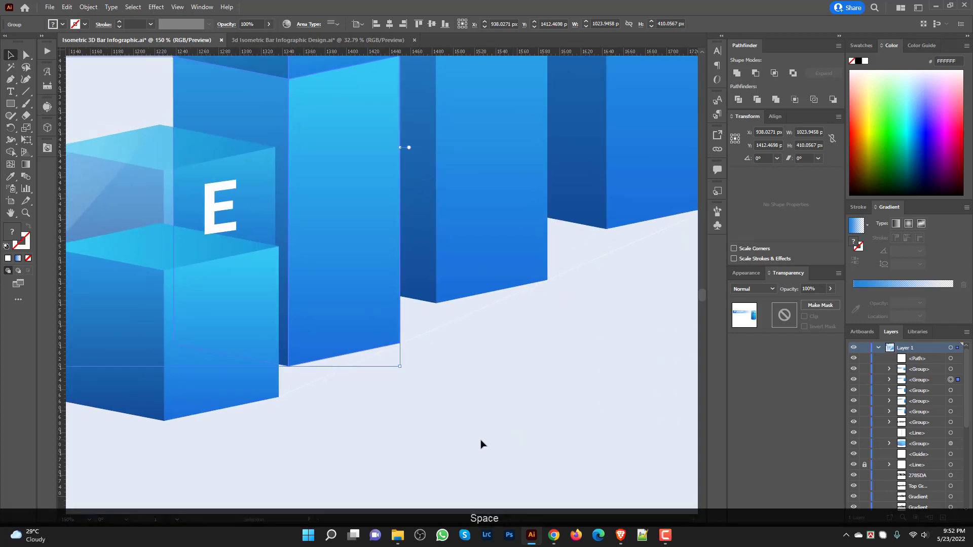
left_click(348, 519)
scroll(269, 439, "down", 2)
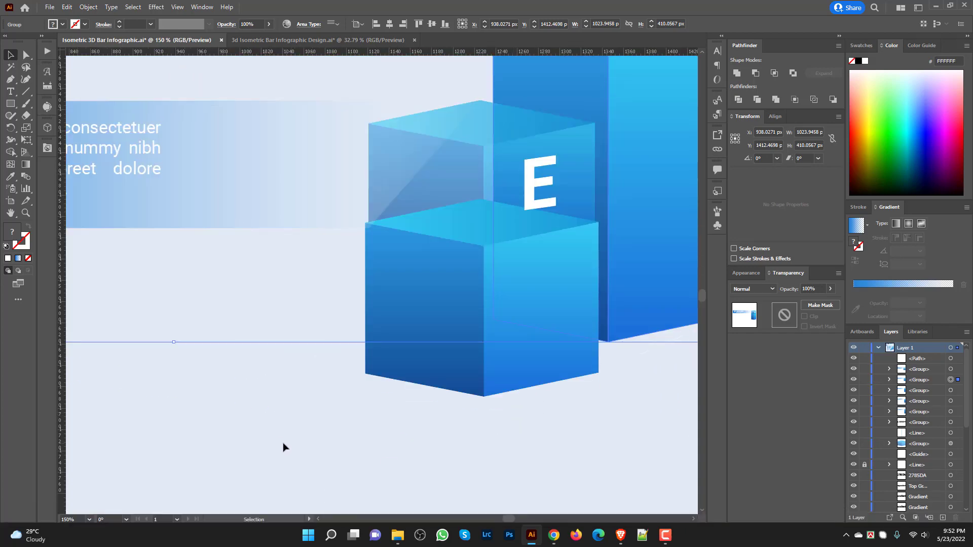
left_click(249, 430)
scroll(244, 429, "down", 4)
Step: Draw a second straight Pen path about 625 px long from bar E's lowest front corner to bar A's, and deselect it
left_click(338, 465)
scroll(311, 441, "up", 2)
left_click(289, 354)
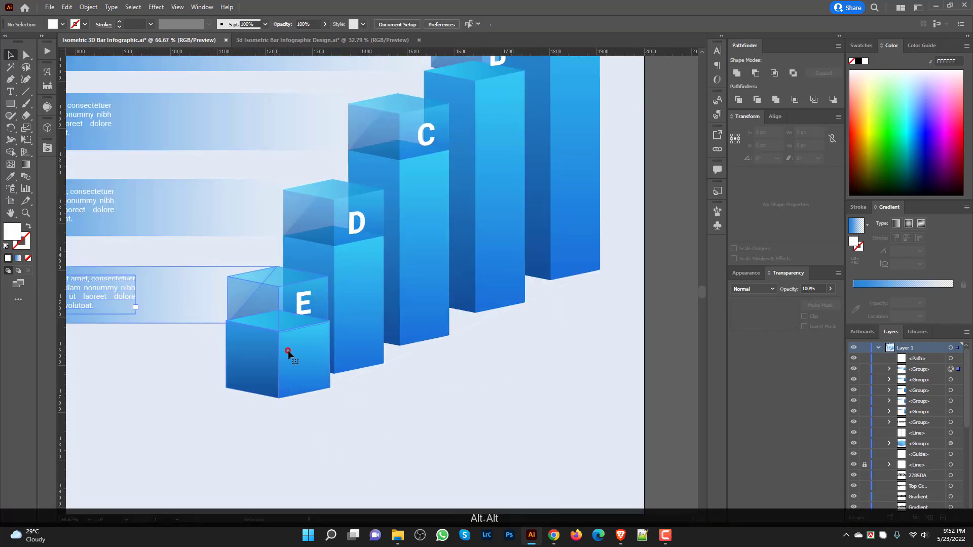
scroll(294, 427, "up", 2)
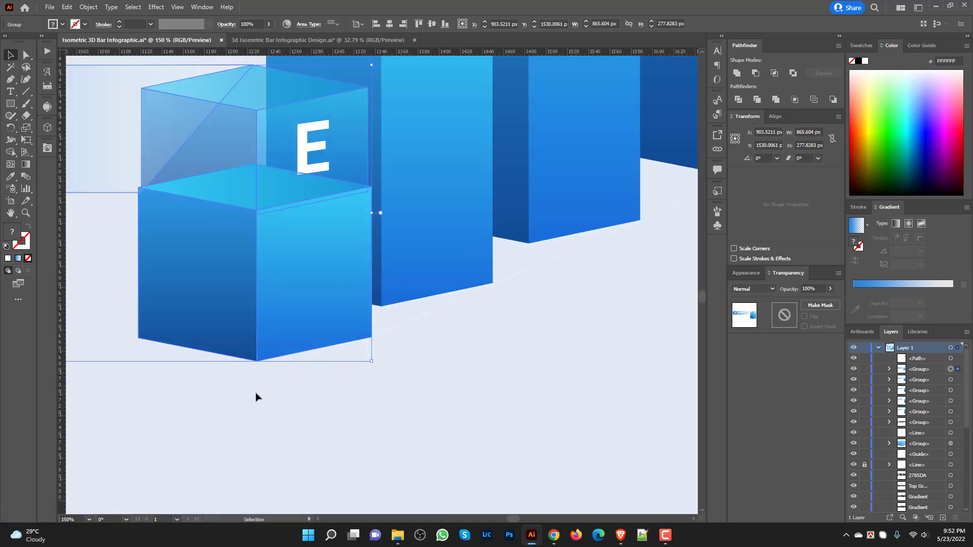
key("p")
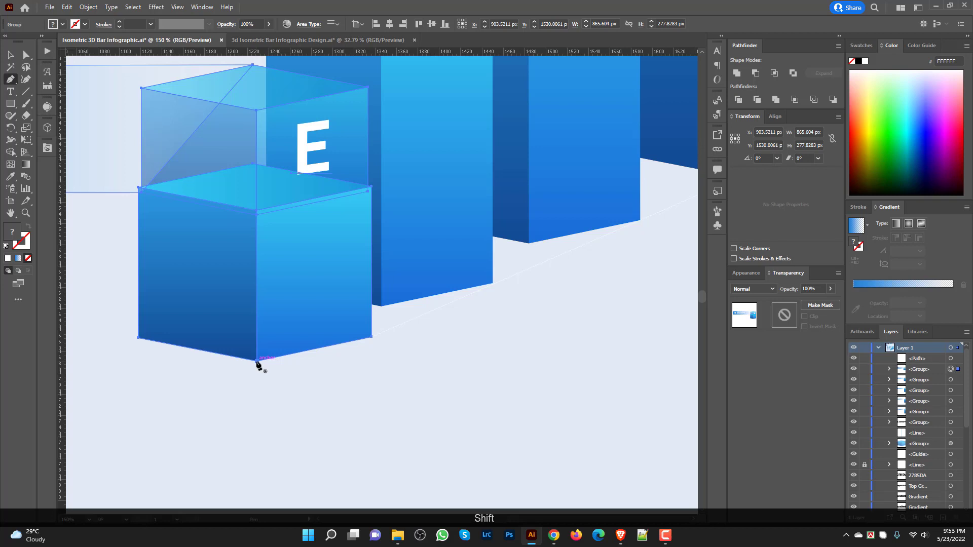
left_click(257, 361)
scroll(256, 358, "down", 3)
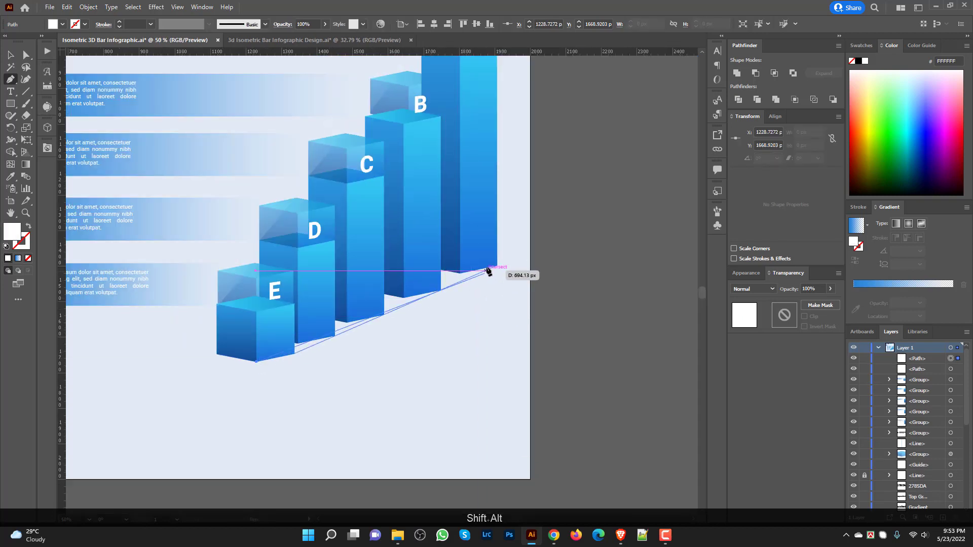
scroll(487, 271, "down", 2)
scroll(391, 305, "up", 5)
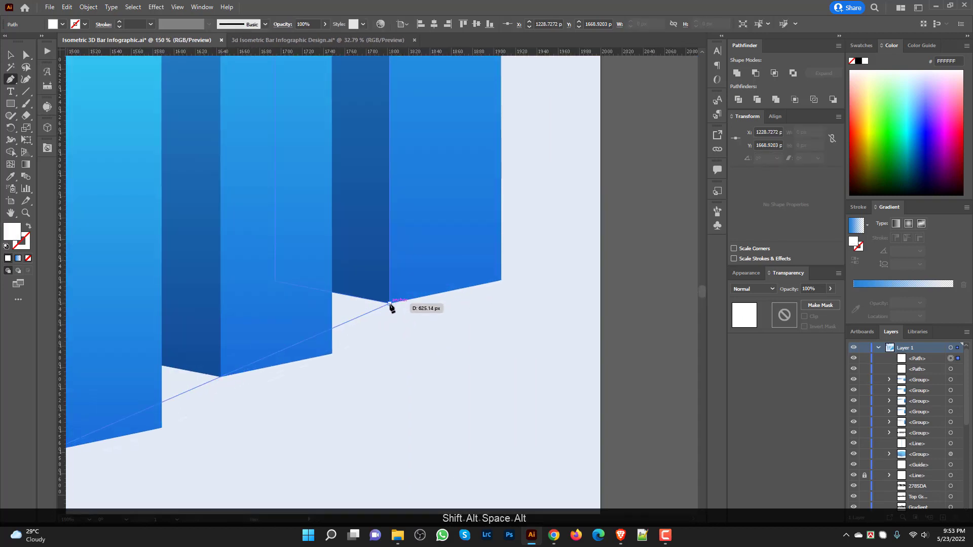
left_click(390, 304)
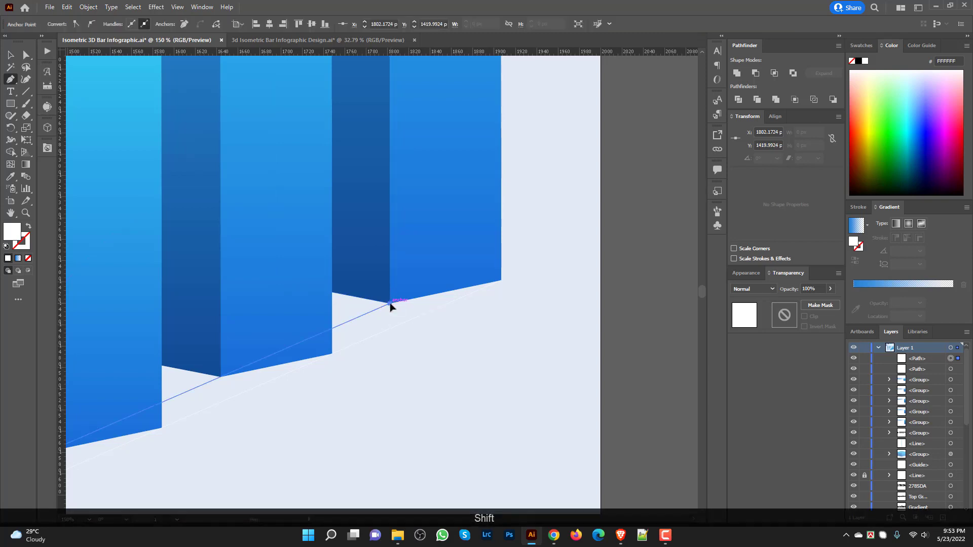
key("Return")
scroll(614, 370, "down", 3)
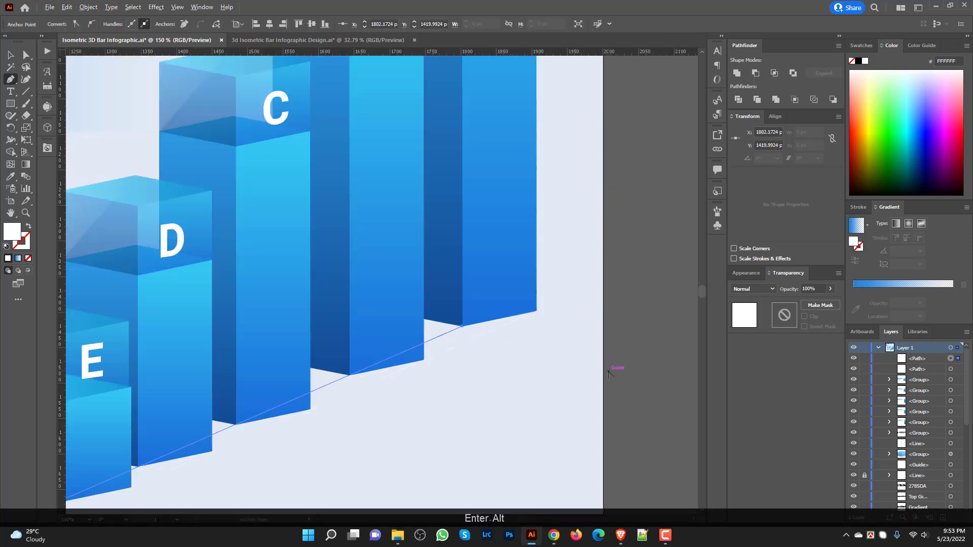
left_click(11, 54)
left_click(552, 464)
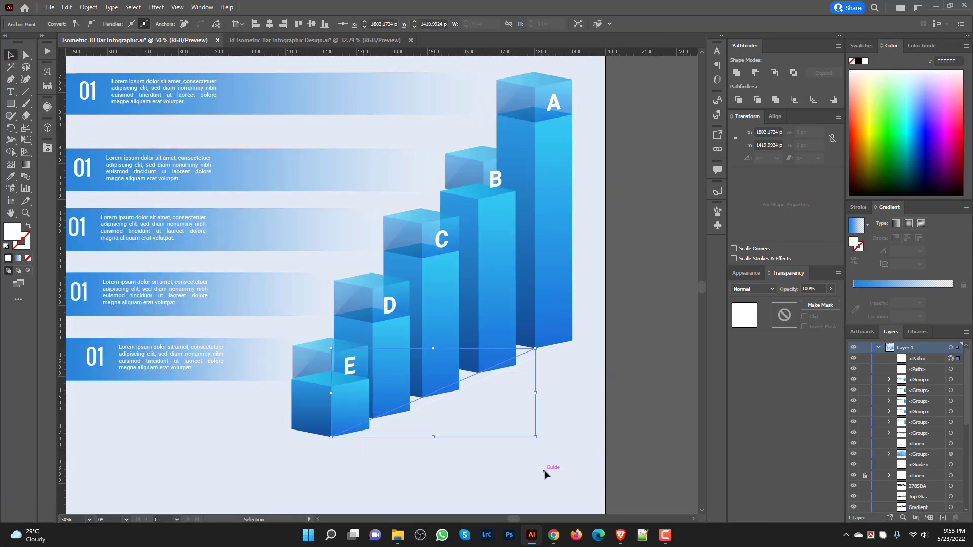
Step: Move the bar D group so the lowest front corner of its base sits on the second diagonal line
key("space")
left_click_drag(474, 484, 411, 431)
scroll(337, 365, "up", 3)
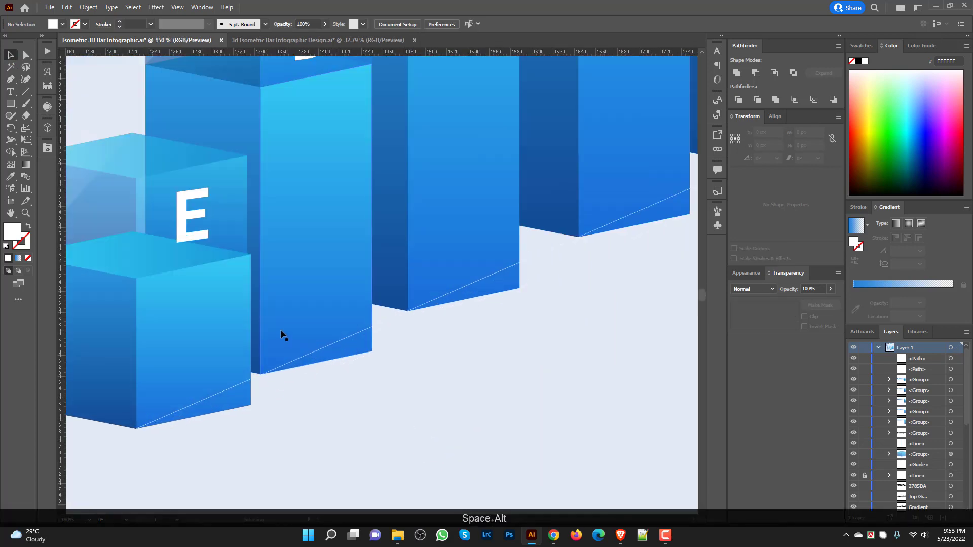
left_click_drag(281, 331, 290, 327)
scroll(292, 328, "up", 4)
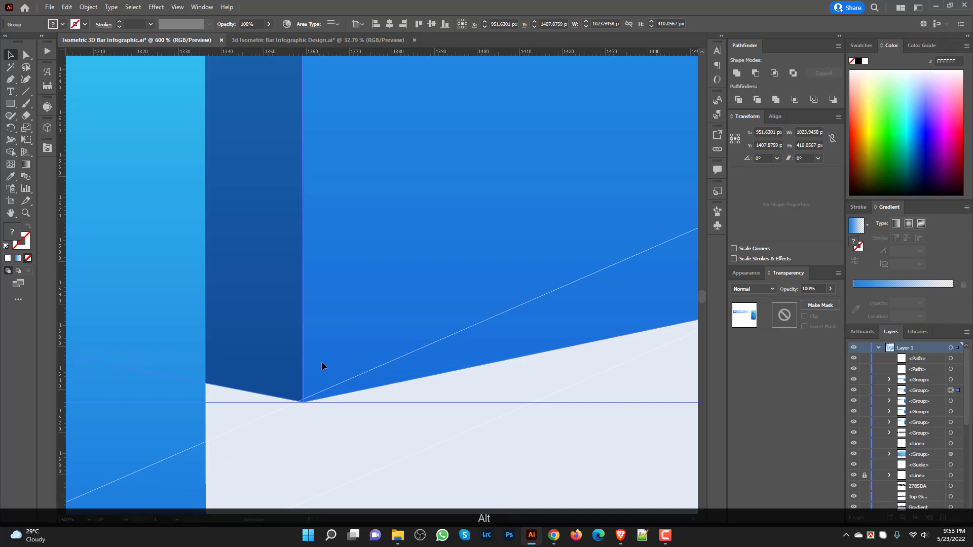
left_click_drag(321, 364, 334, 361)
Step: Move the bar C group so the lowest front corner of its base sits on the second diagonal line
key("space")
left_click_drag(474, 408, 149, 417)
scroll(324, 359, "down", 3)
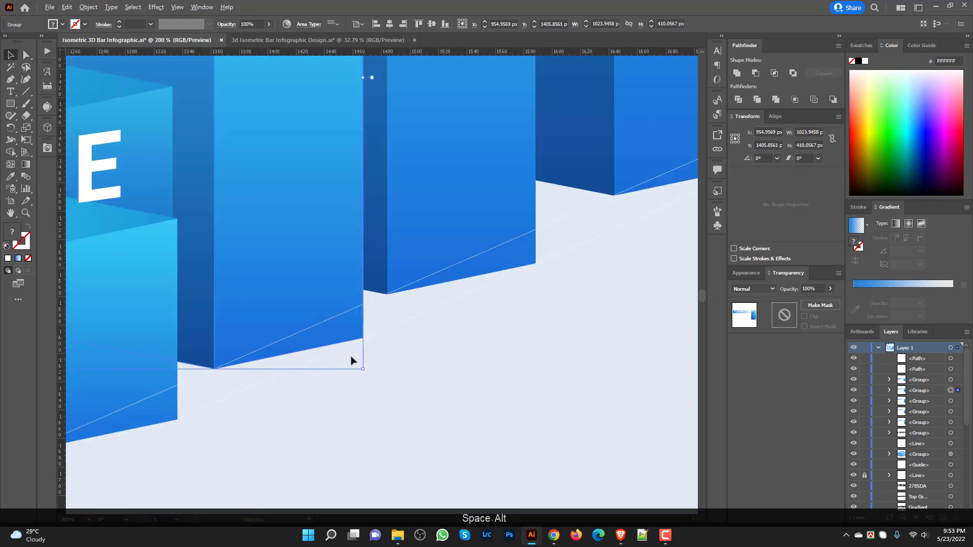
scroll(393, 355, "down", 2)
key("space")
left_click_drag(587, 337, 462, 393)
scroll(315, 350, "up", 2)
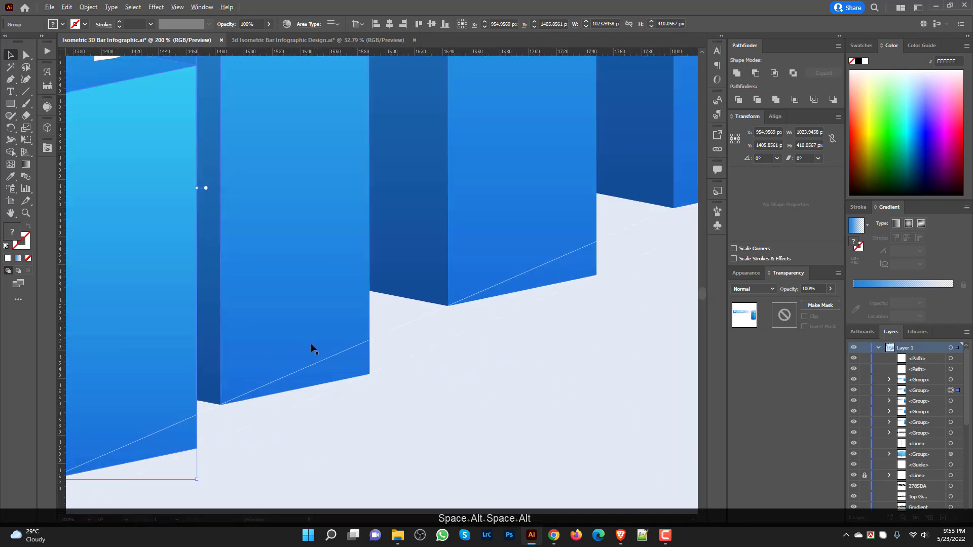
left_click_drag(312, 345, 291, 370)
scroll(299, 380, "up", 3)
scroll(260, 376, "down", 4)
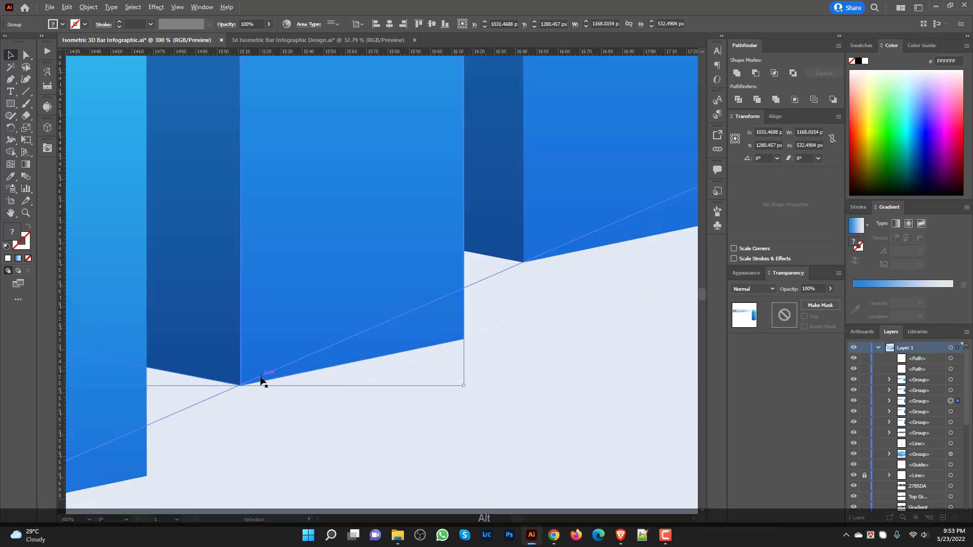
Step: Move the bar B group so the lowest front corner of its base sits on the second diagonal line, and deselect it
left_click_drag(514, 377, 417, 444)
scroll(365, 332, "up", 2)
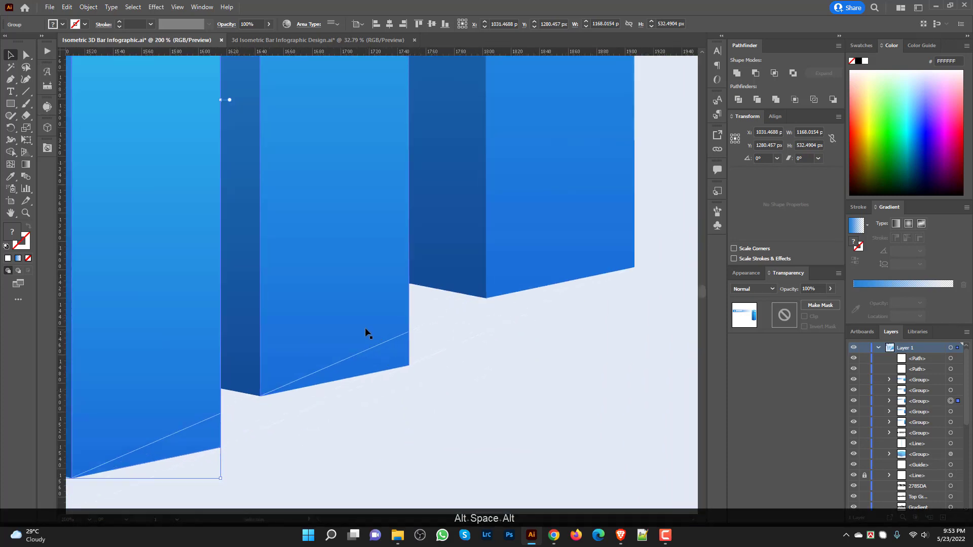
left_click_drag(366, 332, 377, 328)
left_click(515, 406)
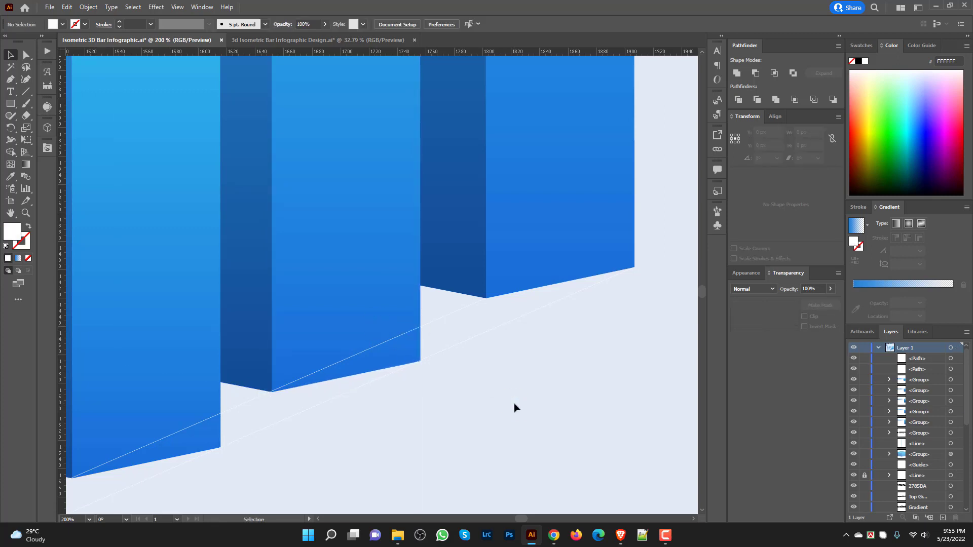
scroll(309, 402, "up", 3)
scroll(220, 434, "up", 2)
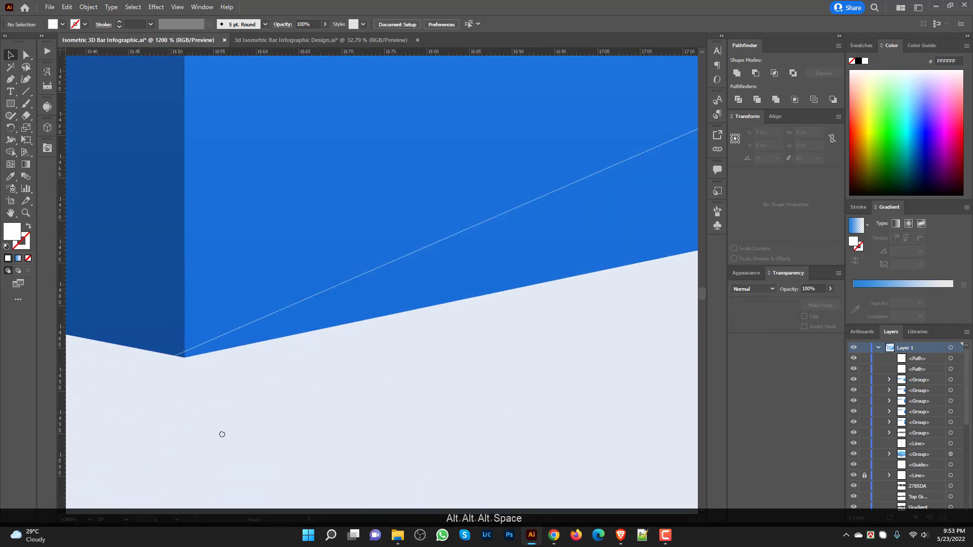
left_click_drag(298, 351, 302, 346)
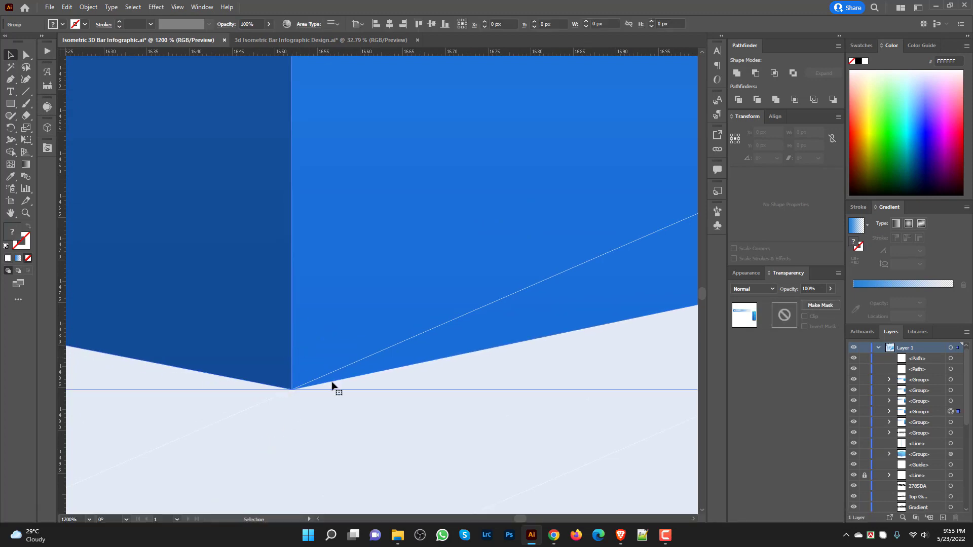
scroll(332, 404, "down", 4)
scroll(426, 444, "down", 6)
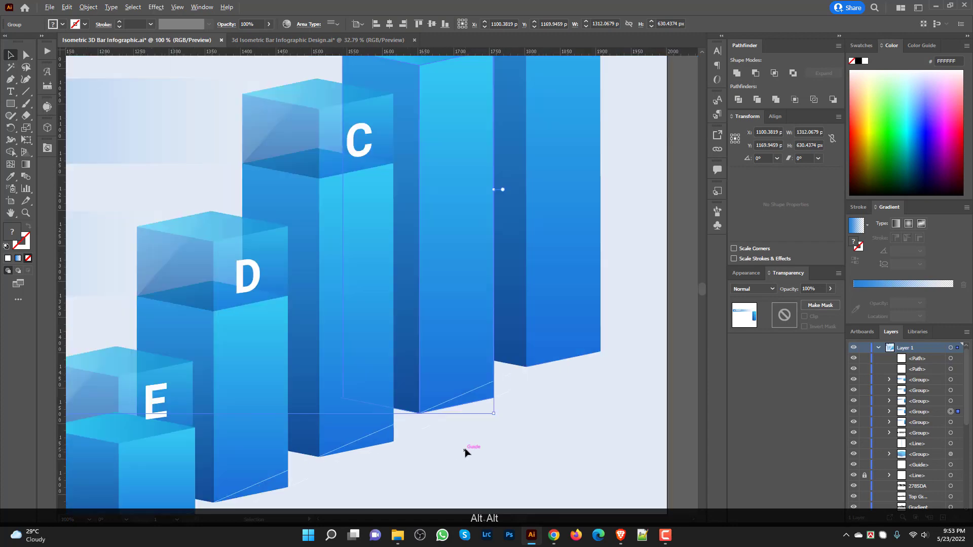
left_click(493, 489)
Step: Extend the left edge of bar E's text strip horizontally to meet the vertical line
left_click_drag(482, 477, 527, 408)
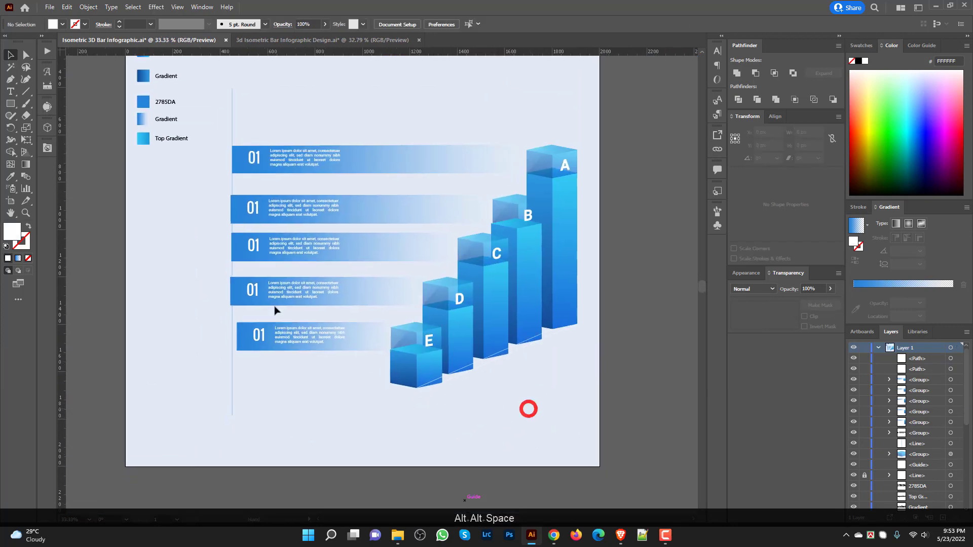
scroll(213, 362, "up", 3)
scroll(250, 356, "up", 2)
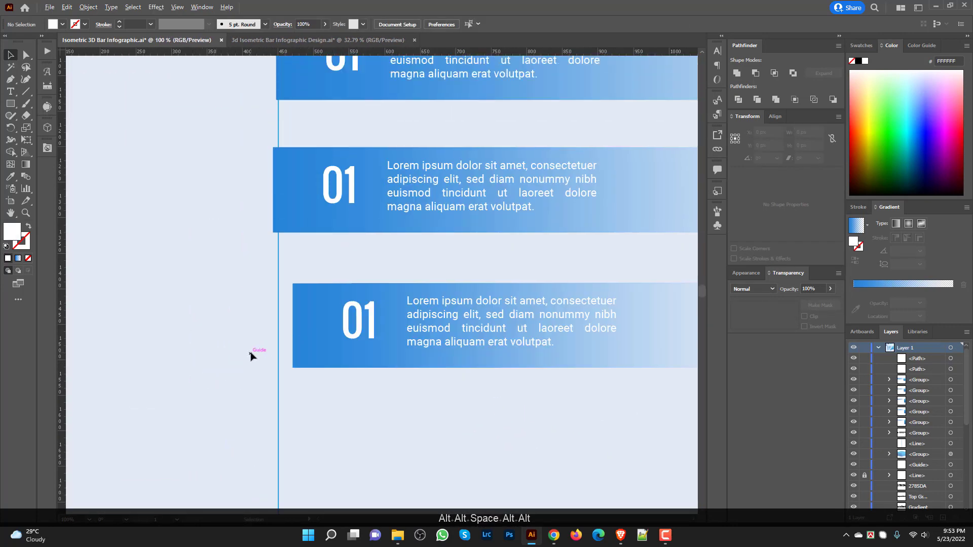
scroll(256, 355, "down", 1)
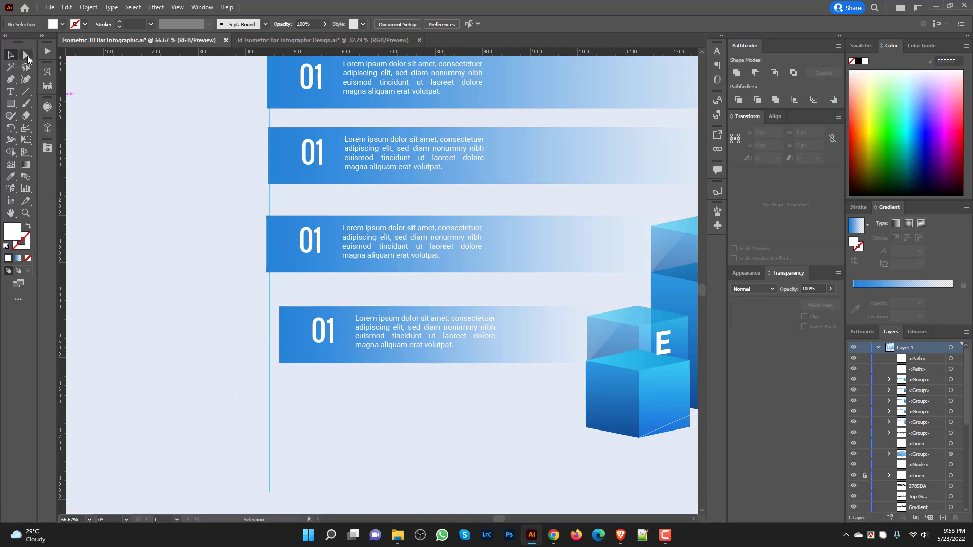
scroll(266, 318, "up", 2)
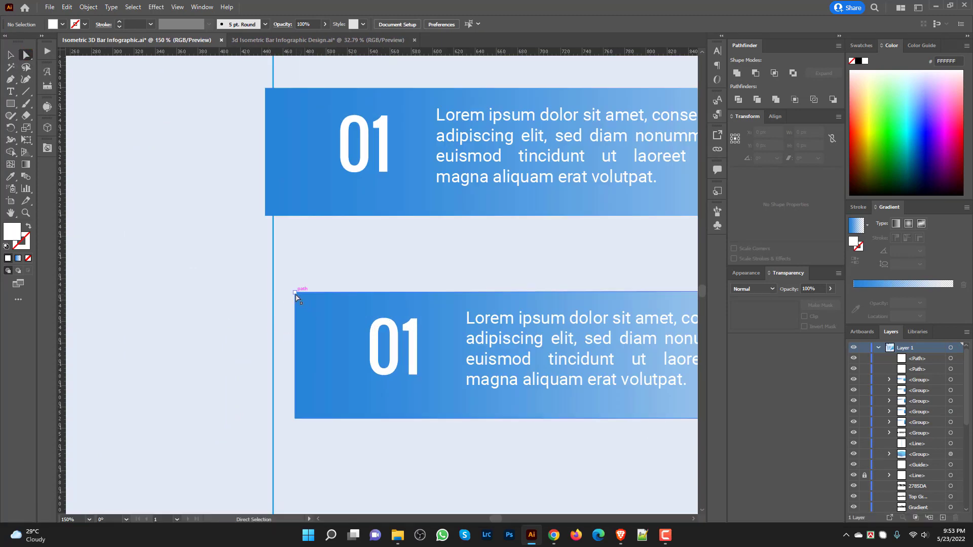
left_click(295, 293)
left_click(288, 278)
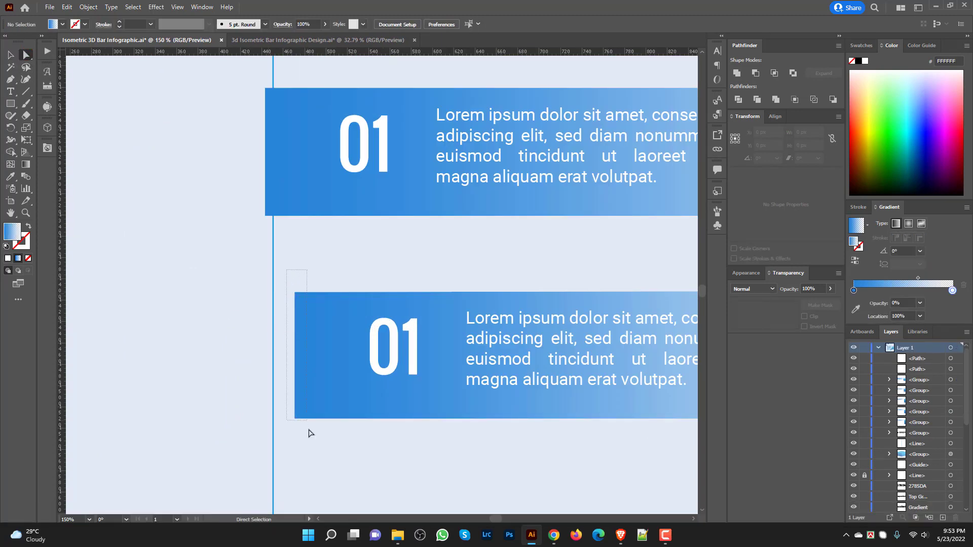
left_click_drag(310, 433, 308, 429)
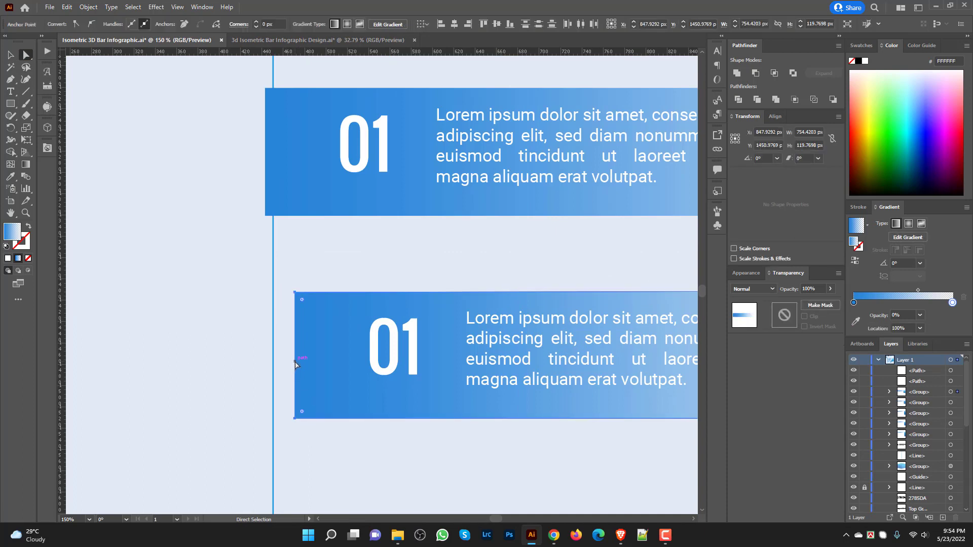
left_click_drag(295, 365, 272, 357)
Step: Pull the left edge of bar D's text strip in to the vertical line
scroll(270, 203, "up", 3)
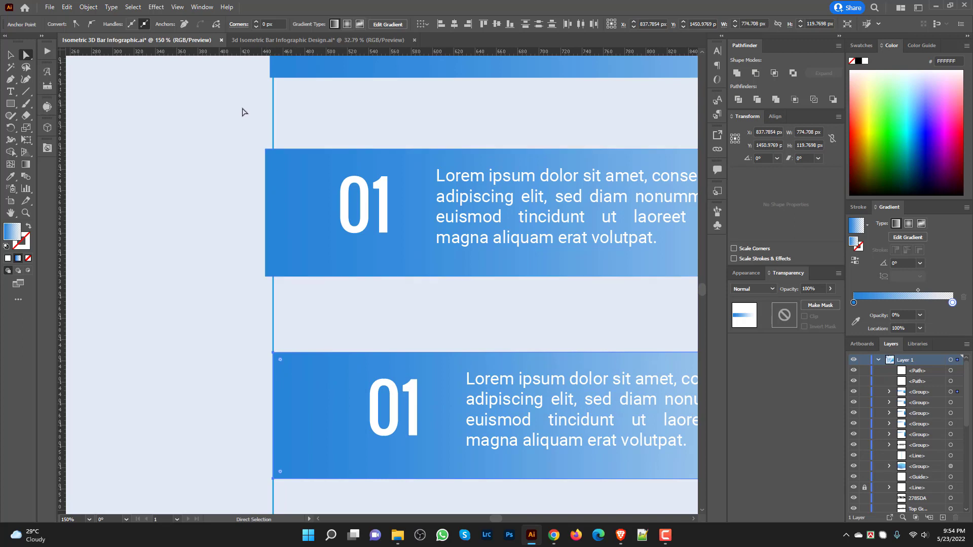
left_click_drag(270, 278, 269, 279)
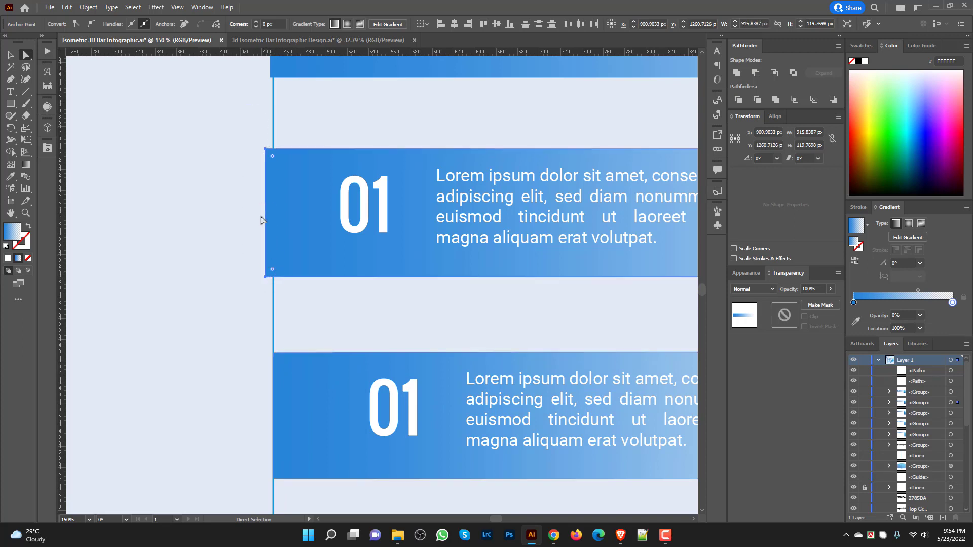
left_click_drag(266, 215, 273, 216)
Step: Shorten bar C's text strip so its left edge starts exactly at the vertical line
scroll(294, 152, "up", 9)
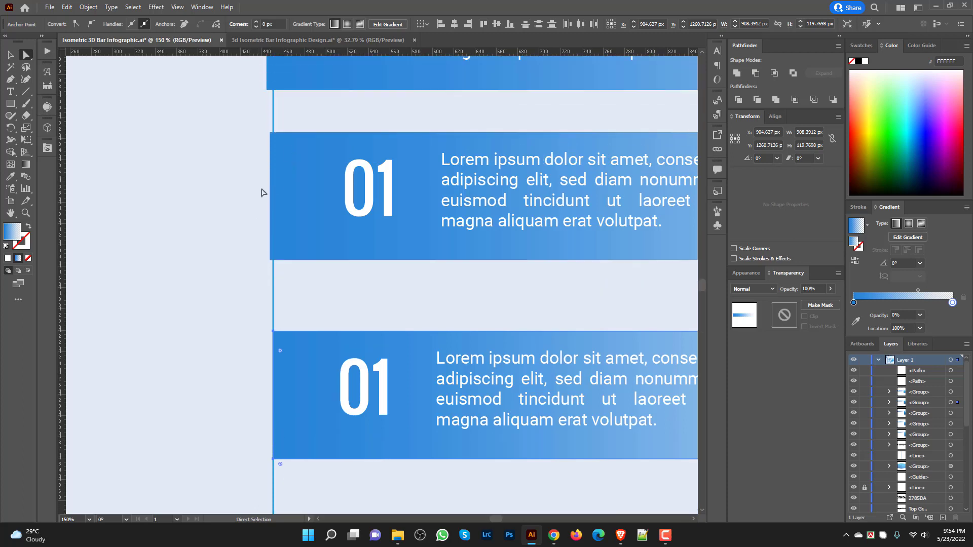
scroll(269, 195, "up", 1)
scroll(256, 170, "up", 5, "alt")
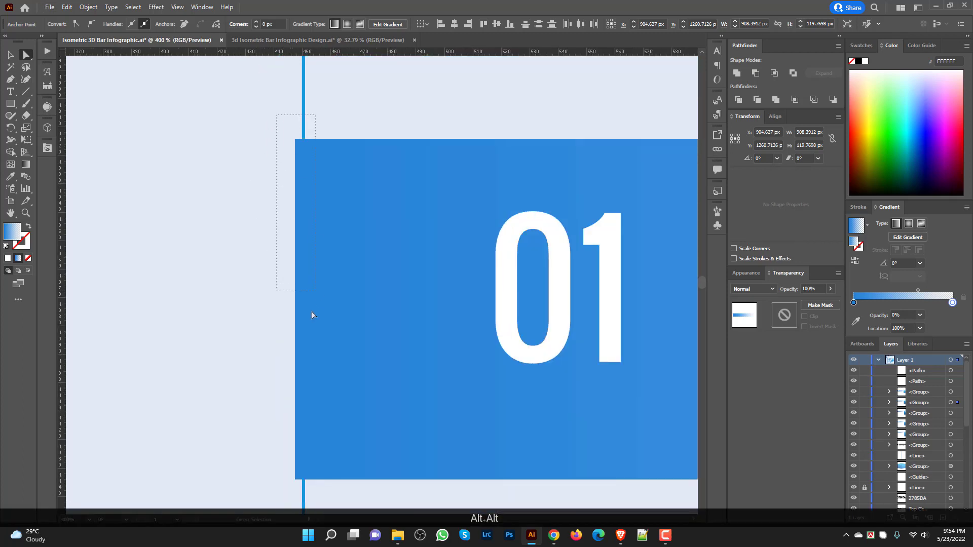
left_click_drag(312, 316, 301, 486)
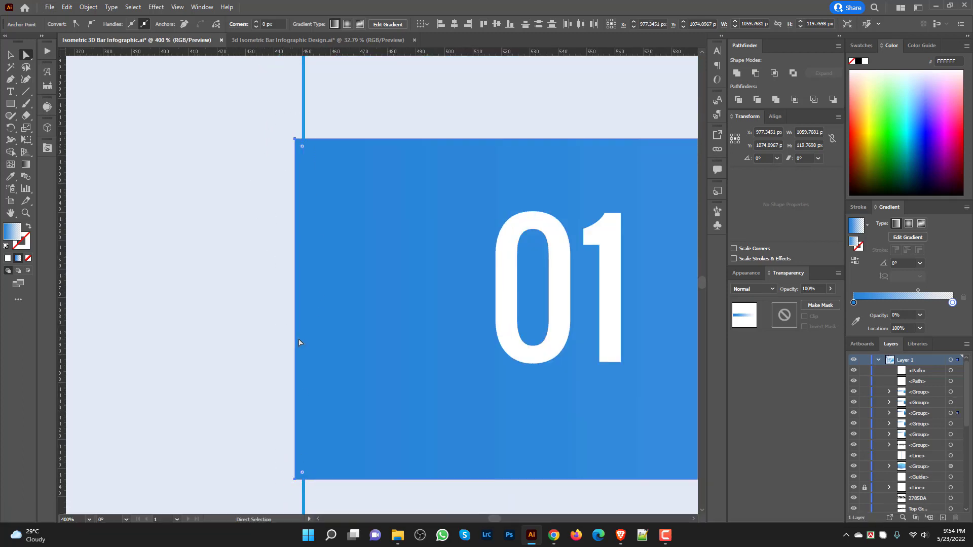
left_click_drag(296, 335, 304, 330)
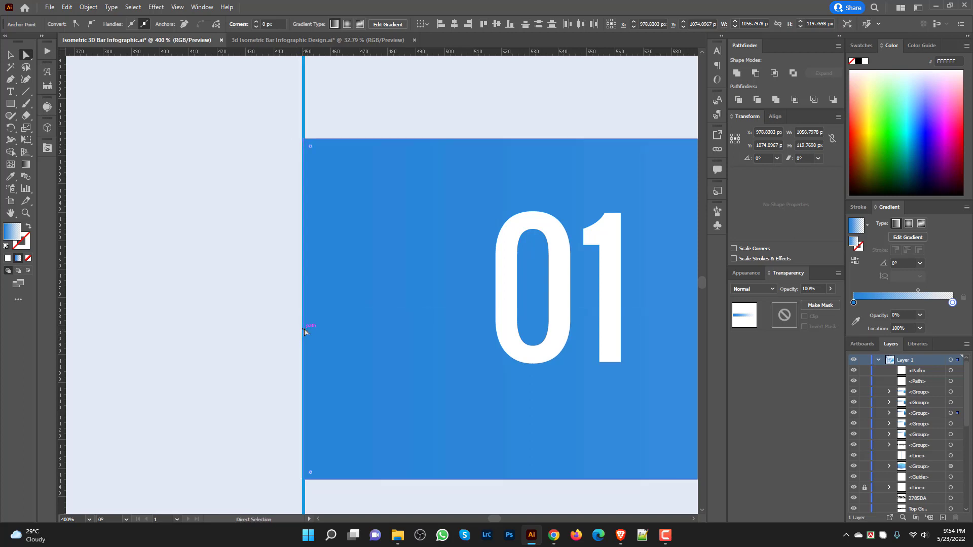
Step: Shift the left edge of bar B's text strip inward so it meets the vertical line
scroll(303, 278, "up", 8)
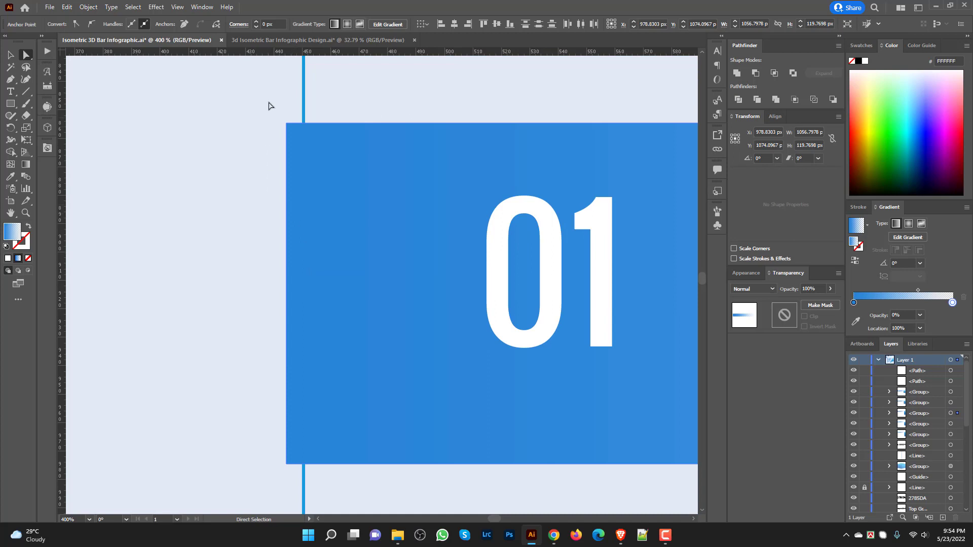
left_click_drag(272, 94, 300, 369)
left_click_drag(296, 489, 296, 489)
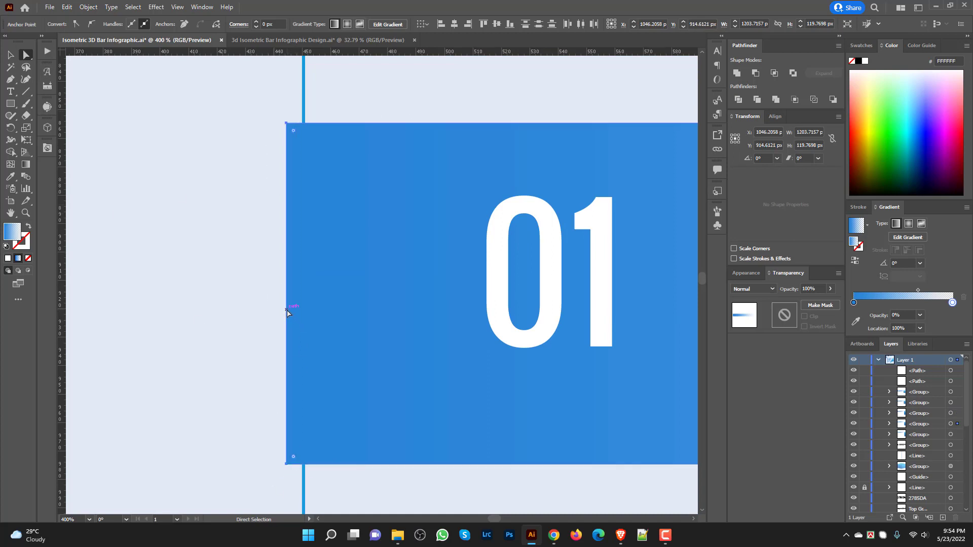
left_click_drag(286, 309, 302, 310)
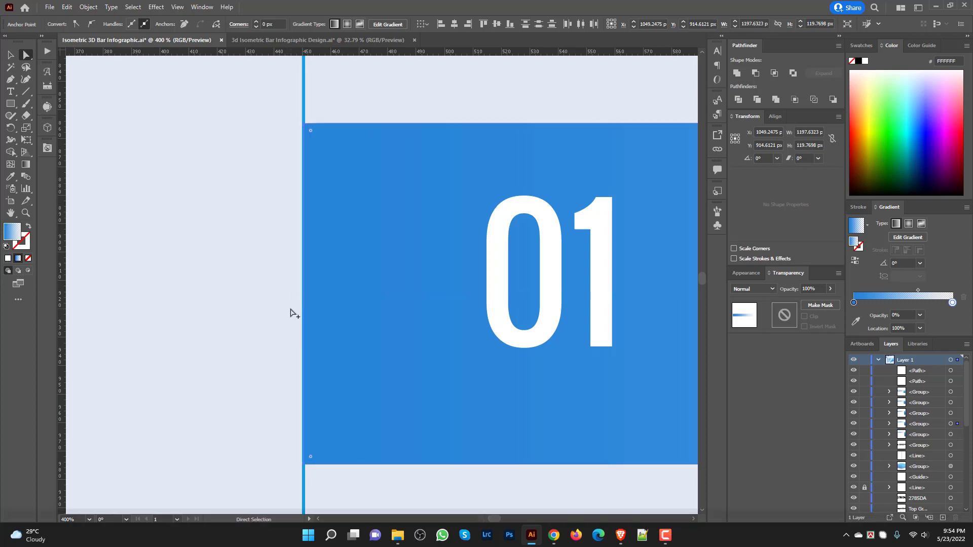
Step: Try to shift the left edge of bar A's text strip at the vertical line, undo the move and clear the selection
scroll(291, 310, "down", 8)
scroll(284, 275, "up", 8)
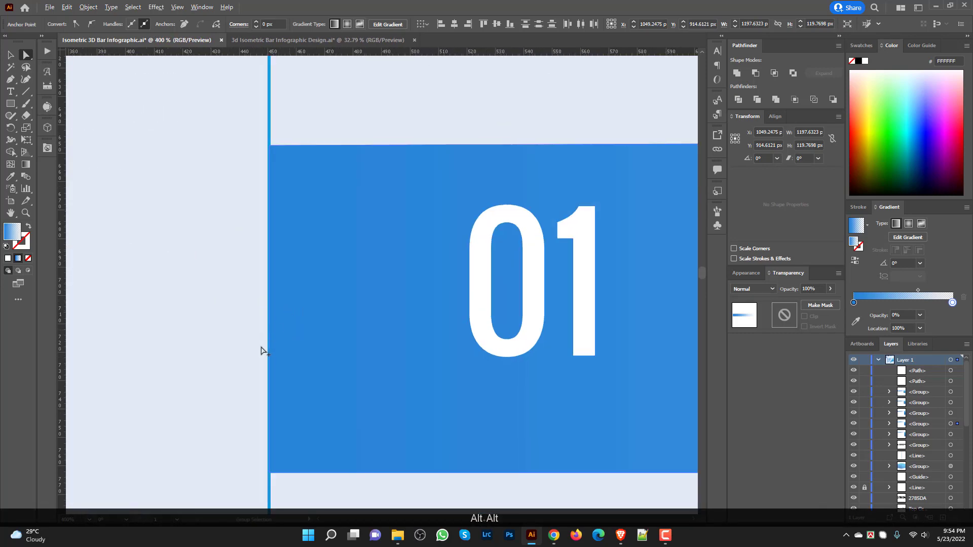
scroll(269, 352, "down", 7)
scroll(276, 330, "up", 8)
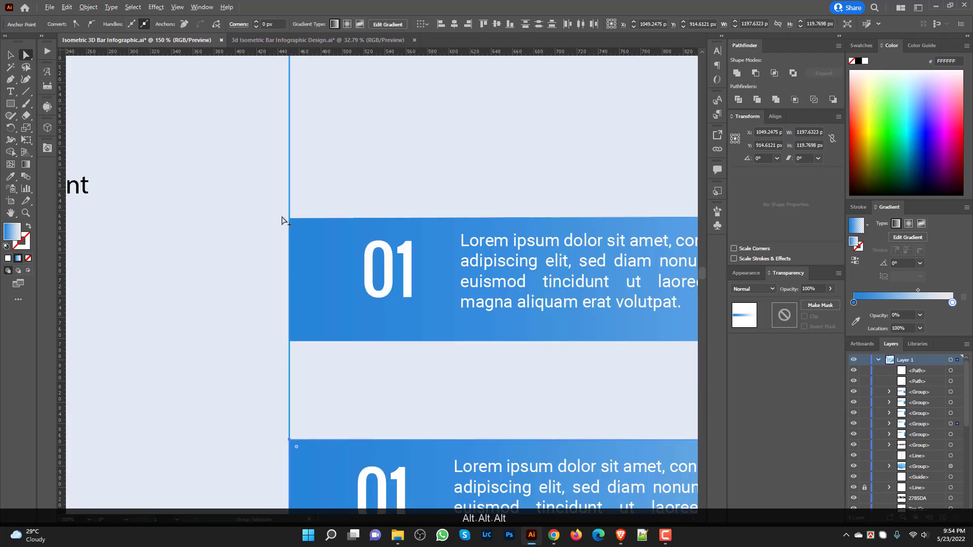
scroll(354, 299, "up", 2)
scroll(243, 200, "down", 2)
scroll(296, 203, "down", 1)
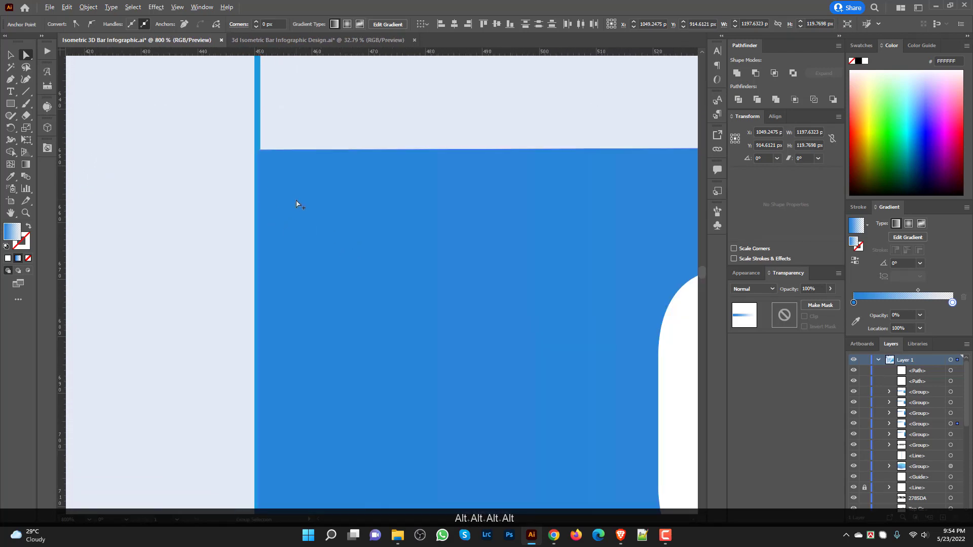
scroll(284, 185, "down", 2)
scroll(274, 133, "down", 2)
left_click_drag(280, 290, 294, 445)
scroll(282, 282, "up", 1)
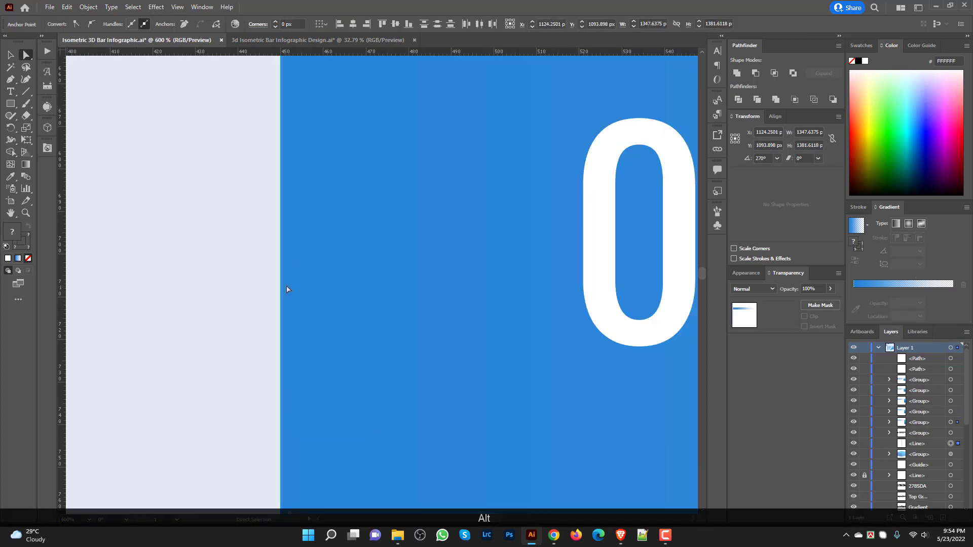
scroll(291, 294, "up", 3)
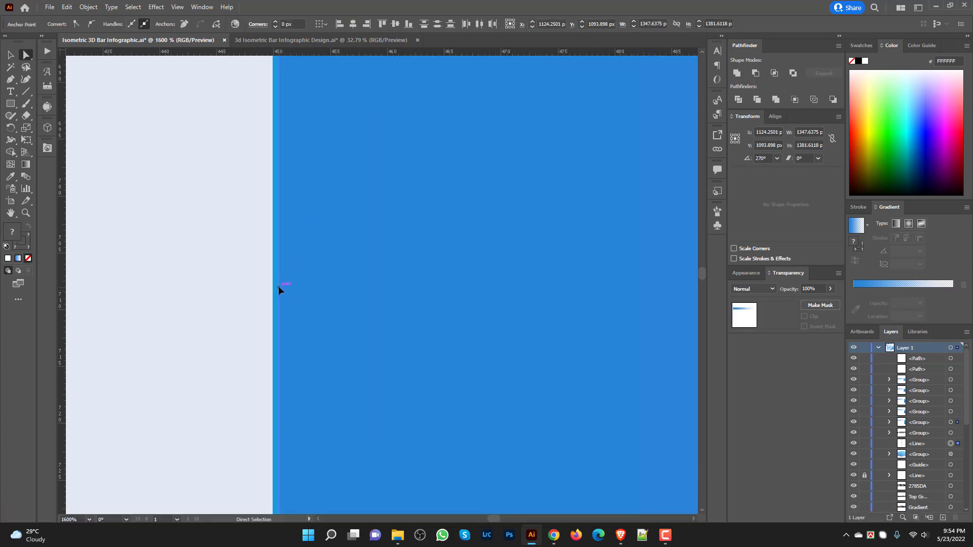
left_click_drag(278, 286, 264, 284)
key("ctrl+z")
scroll(329, 301, "down", 5, "alt")
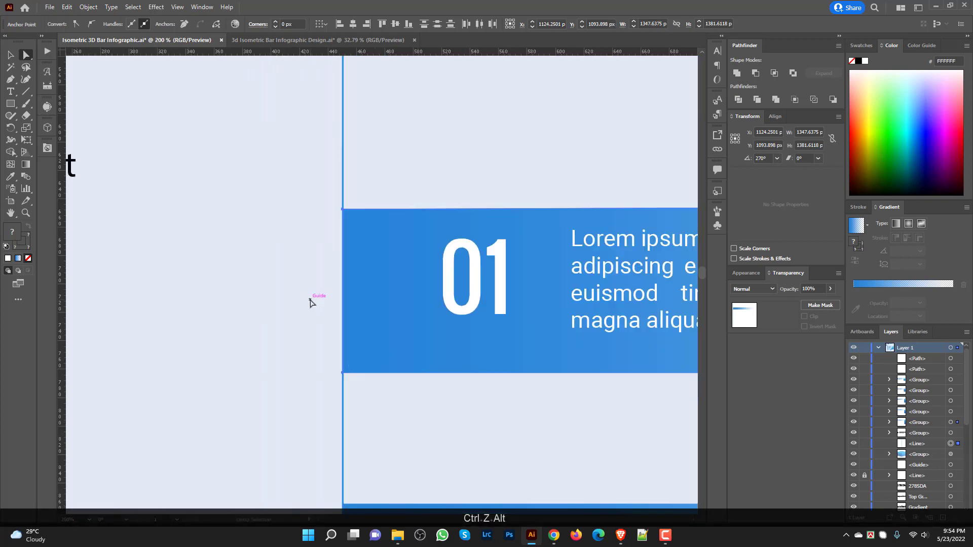
left_click(311, 301)
Step: Check in outline view how the left edge of bar A's strip meets the vertical line, and return to preview
scroll(313, 305, "down", 4, "alt")
scroll(315, 309, "down", 5)
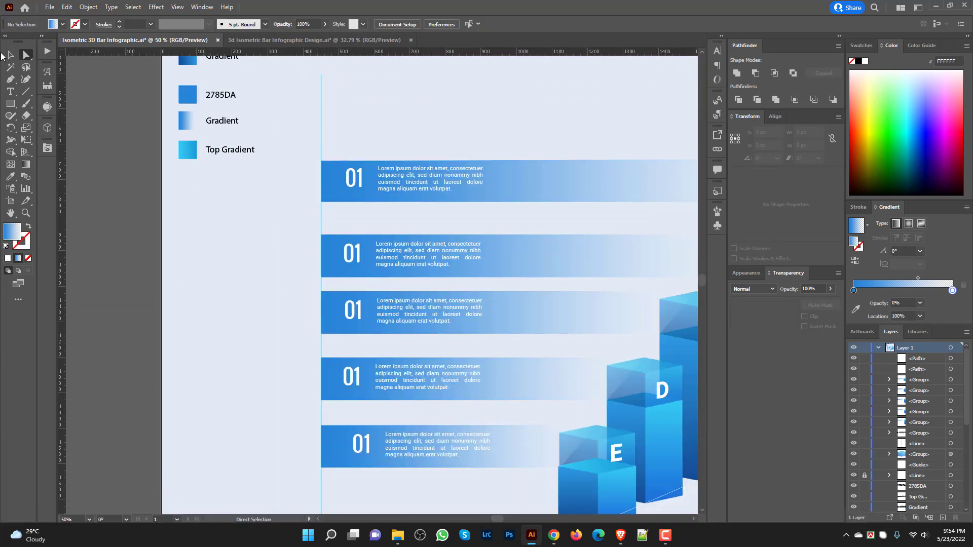
scroll(310, 280, "down", 2)
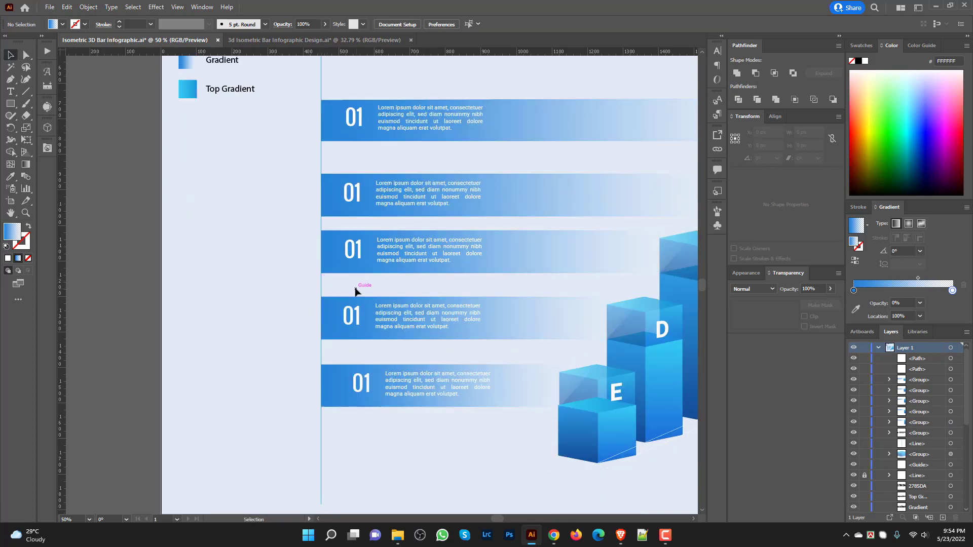
key("ctrl")
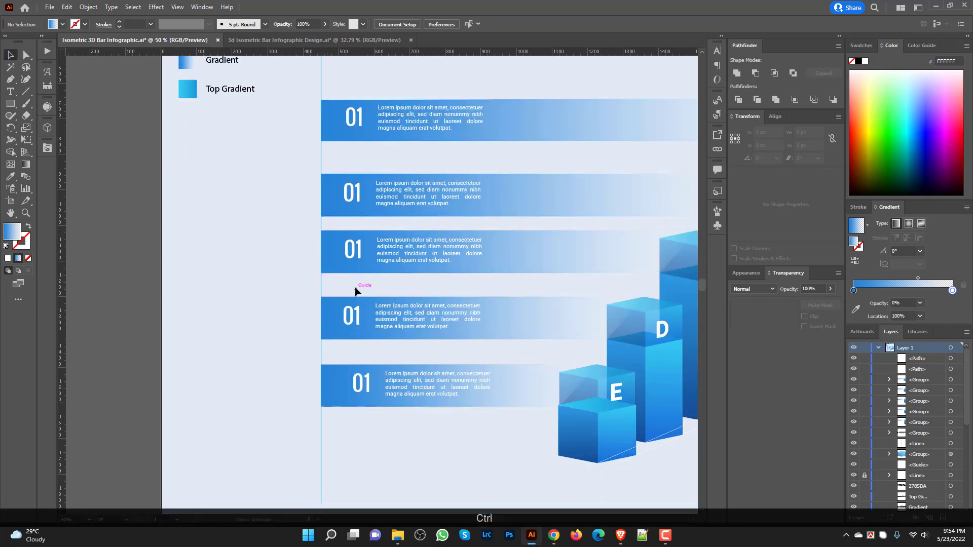
key("ctrl+y")
scroll(357, 287, "up", 1)
scroll(357, 289, "up", 8, "alt")
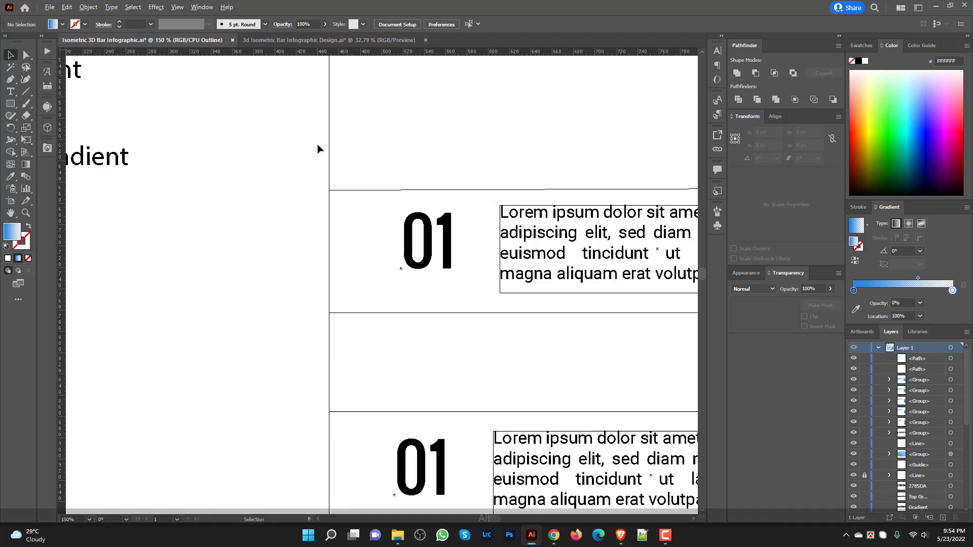
scroll(360, 232, "up", 12, "alt")
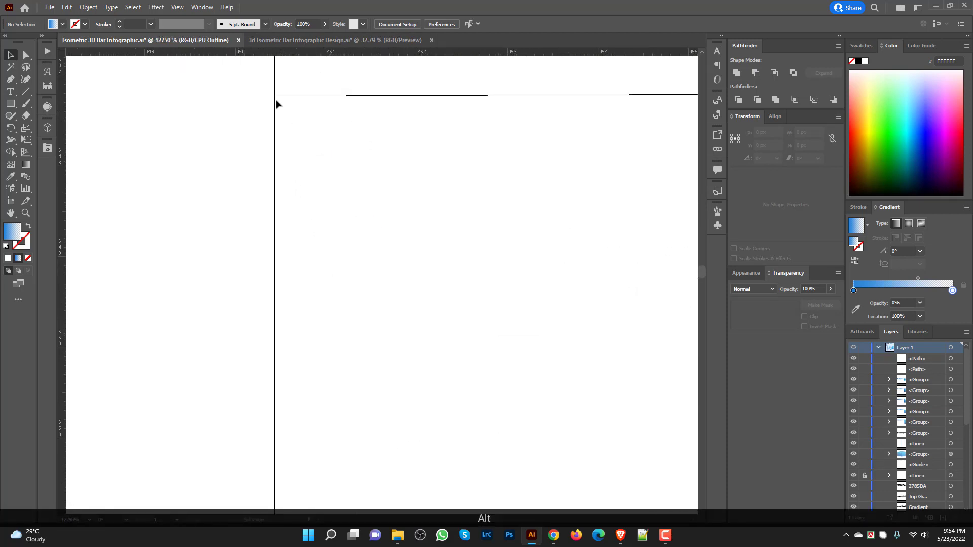
scroll(471, 125, "up", 3, "alt")
scroll(381, 155, "down", 15, "alt")
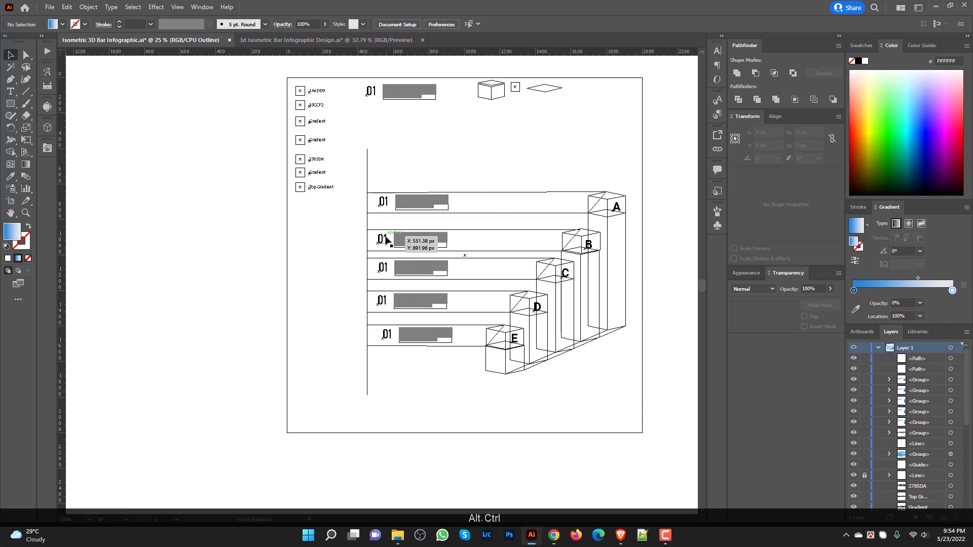
key("ctrl+y")
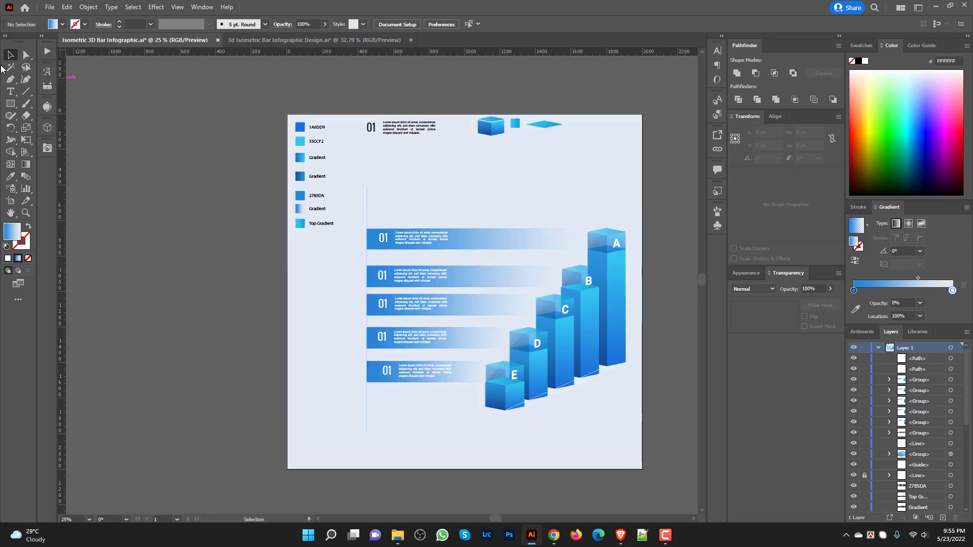
Step: Delete the vertical line that marks the starting edge of the text strips
key("ctrl+0")
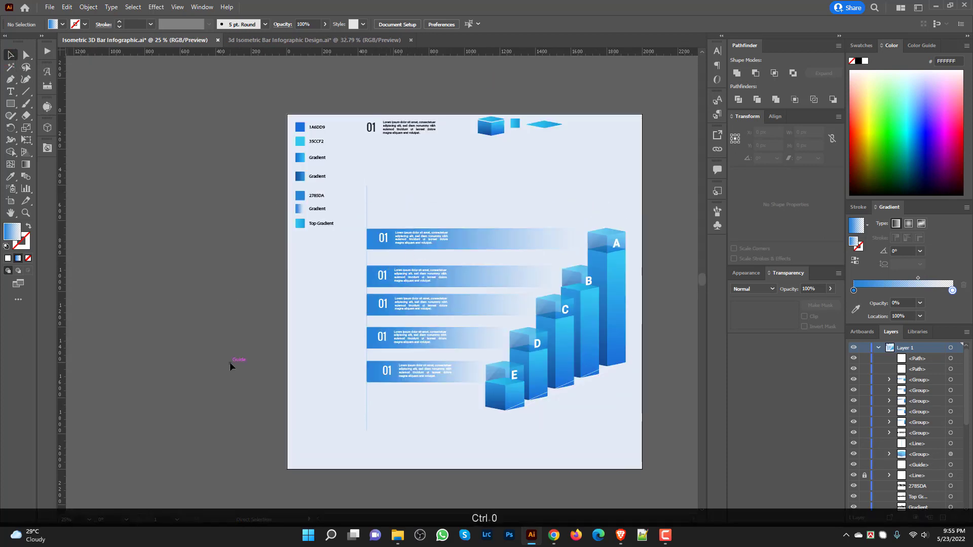
left_click_drag(290, 169, 219, 190)
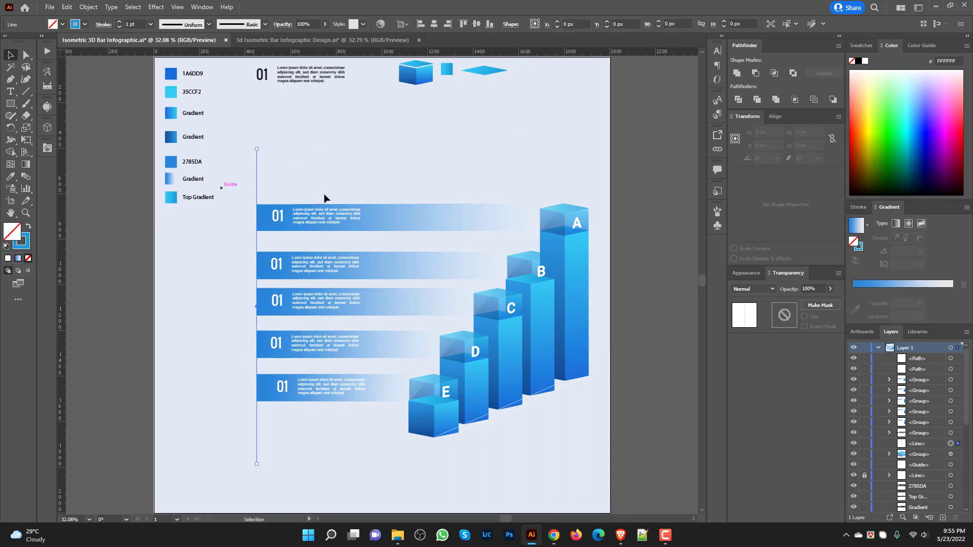
key("Delete")
Step: Delete the two diagonal base lines running along the bottom edges of the bars
scroll(319, 208, "down", 3)
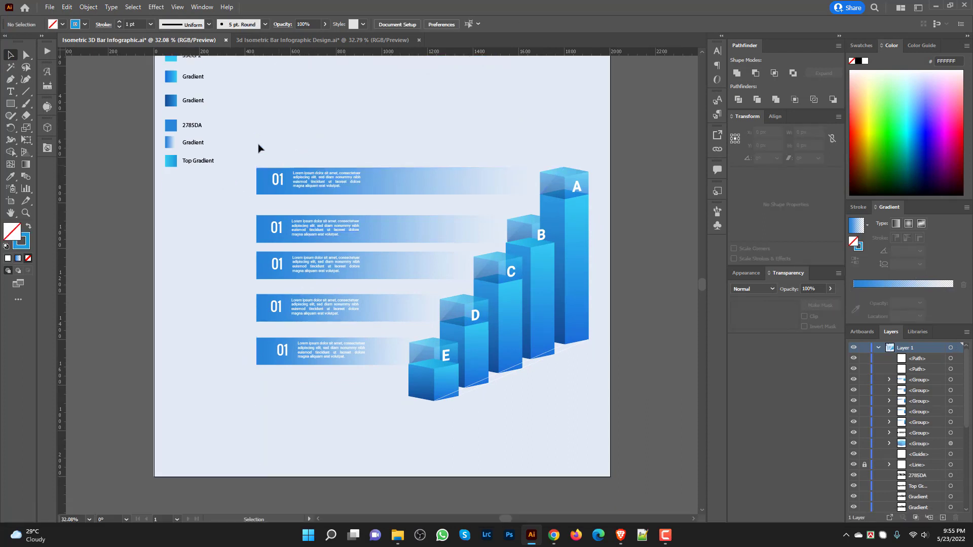
left_click_drag(582, 430, 618, 434)
left_click(603, 449)
scroll(549, 379, "up", 2)
scroll(549, 379, "up", 3)
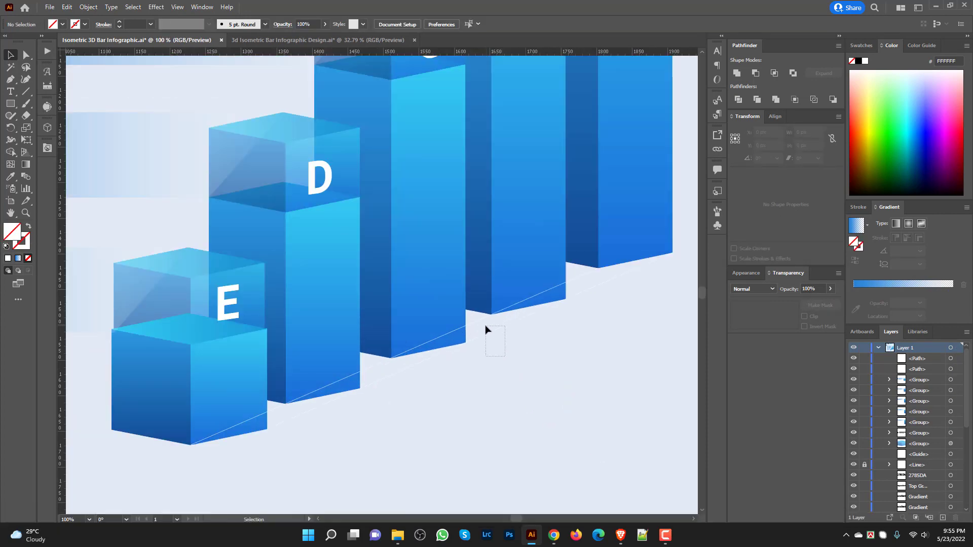
left_click(487, 328)
key("Delete")
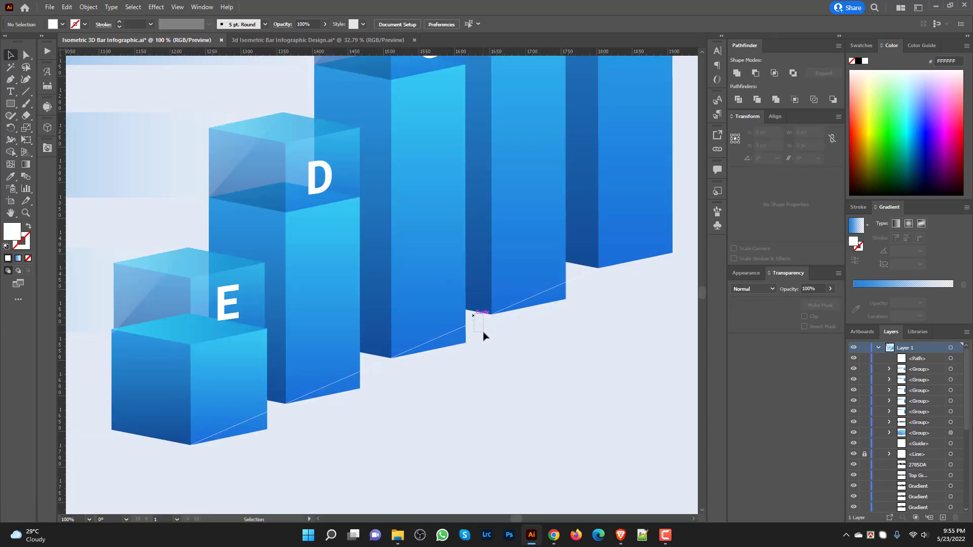
left_click(484, 332)
key("Delete")
Step: Group all five bars A to E together with their text strips into one object
scroll(510, 393, "down", 3)
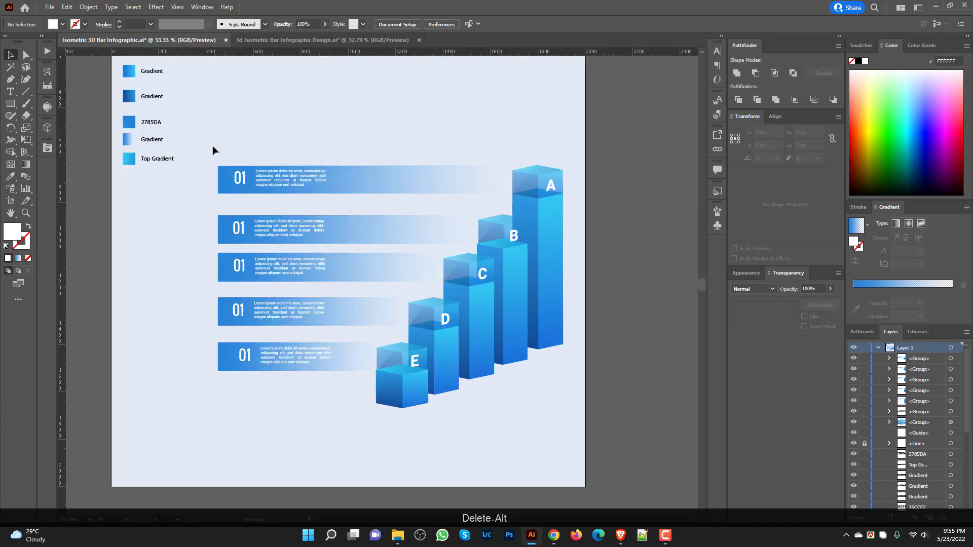
left_click_drag(206, 137, 621, 435)
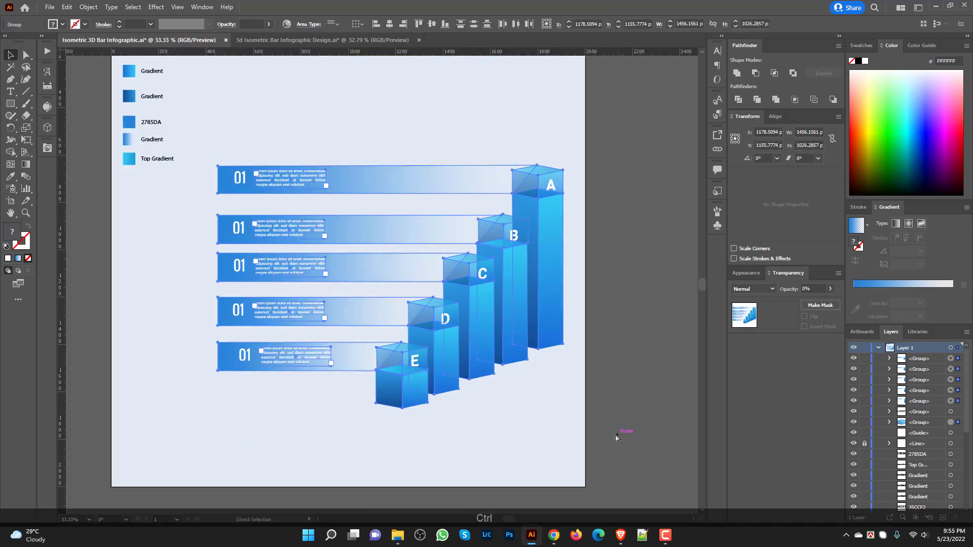
key("ctrl+g")
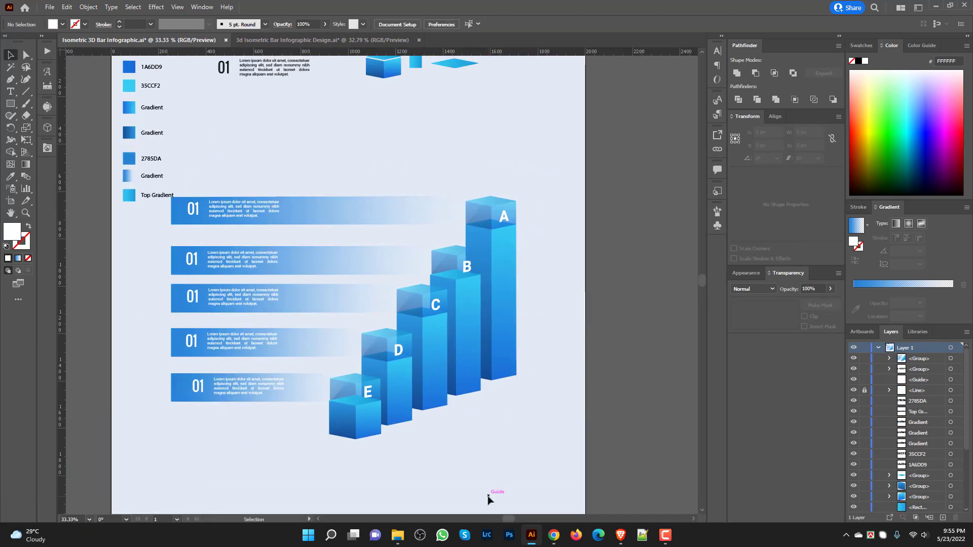